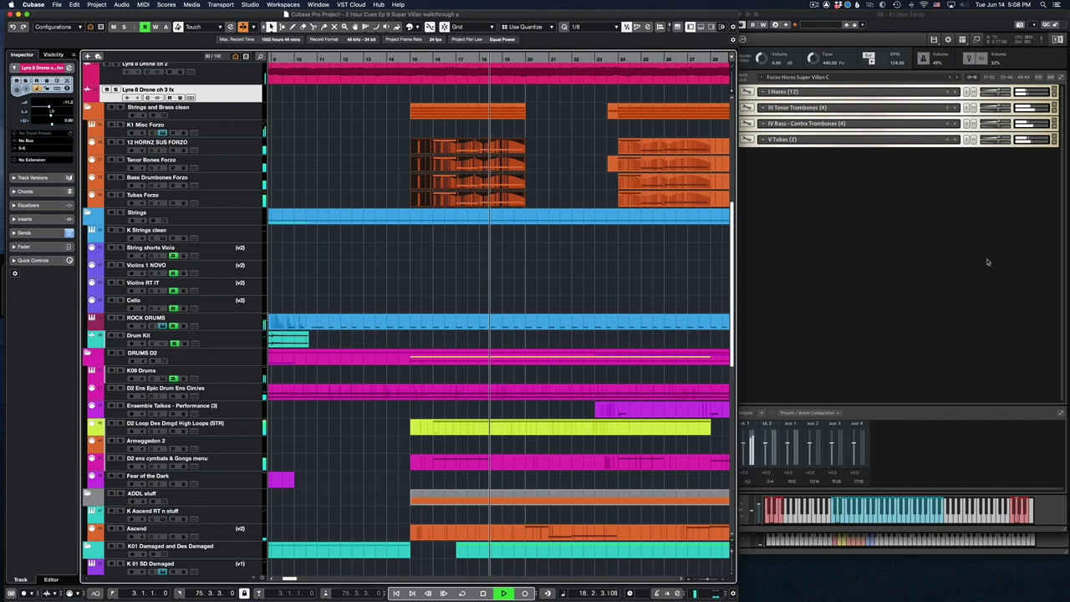
# - Expand all instruments in the K1 Misc Forzo rack and select the Ascend part starting at bar 15
pyautogui.click(1051, 77)
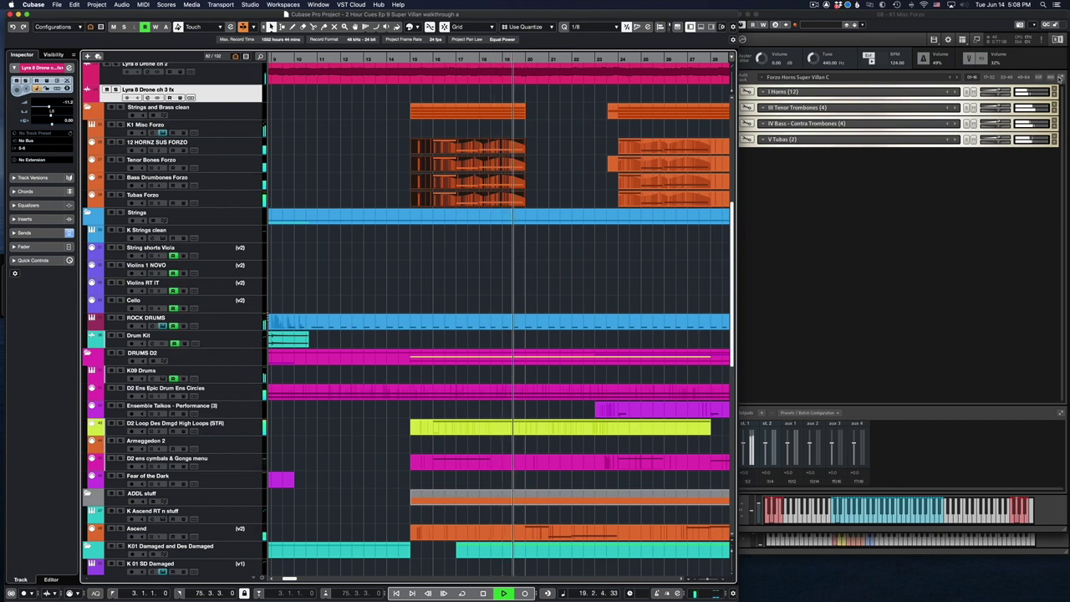
pyautogui.scroll(-6, 613, 236)
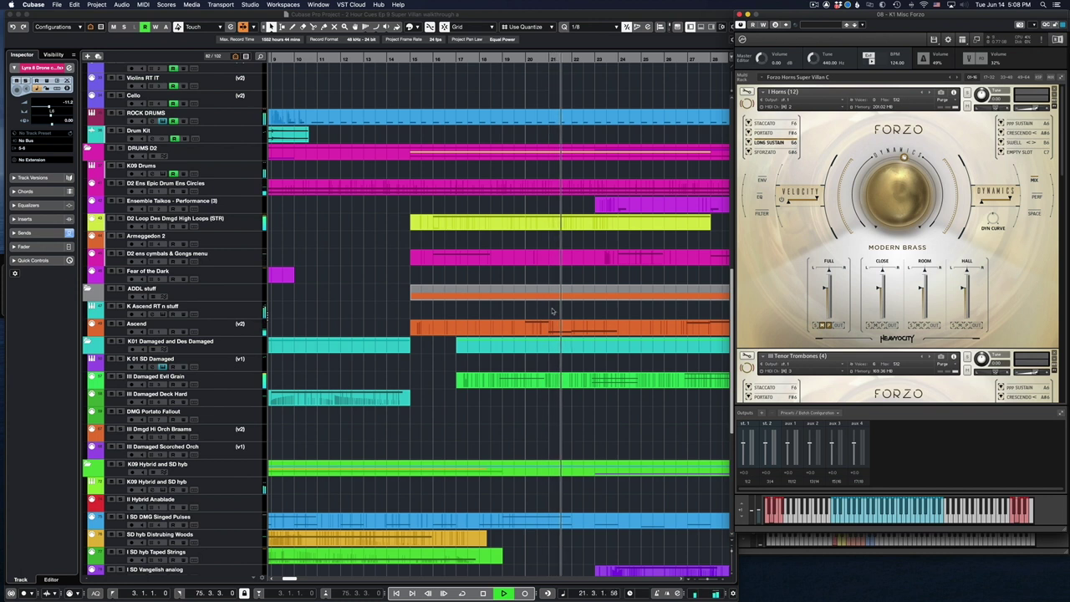
pyautogui.click(552, 325)
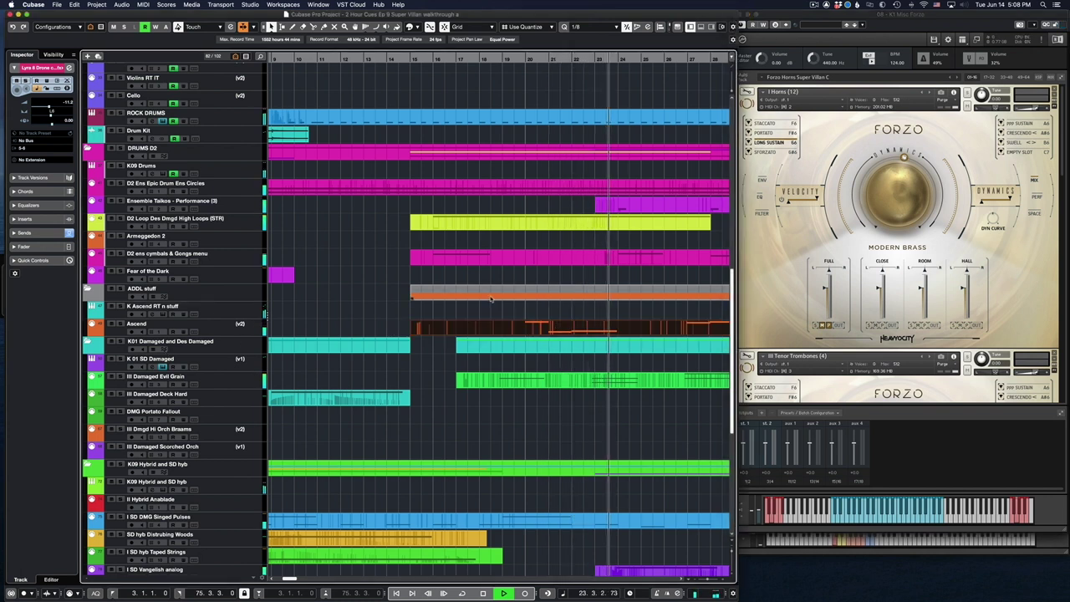
# - Select the ROCK DRUMS part and open that track's drum kit instrument
pyautogui.scroll(5, 490, 301)
pyautogui.scroll(3, 626, 273)
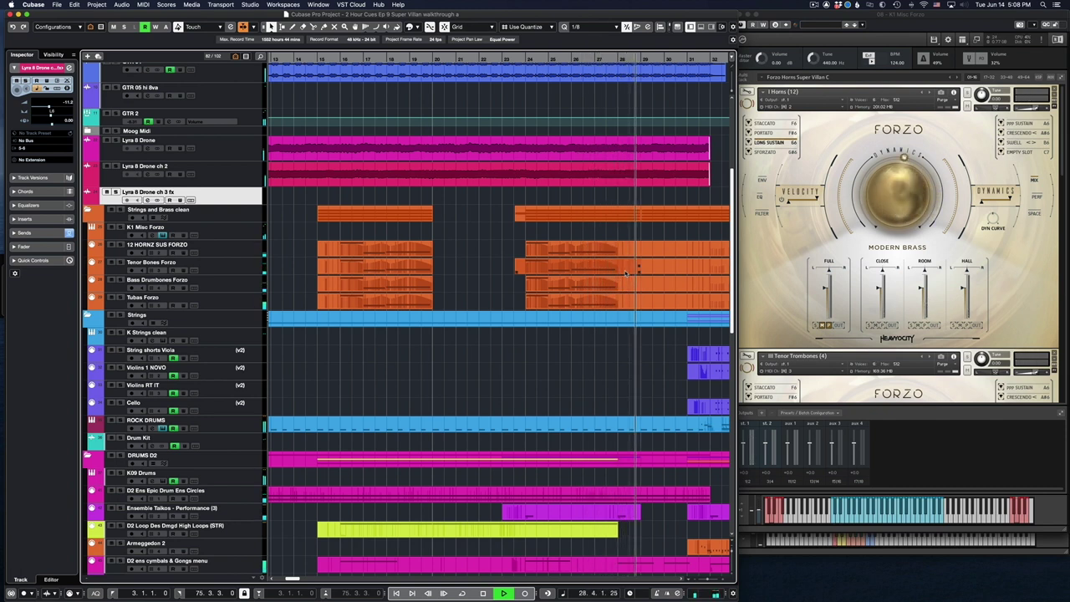
pyautogui.scroll(8, 626, 274)
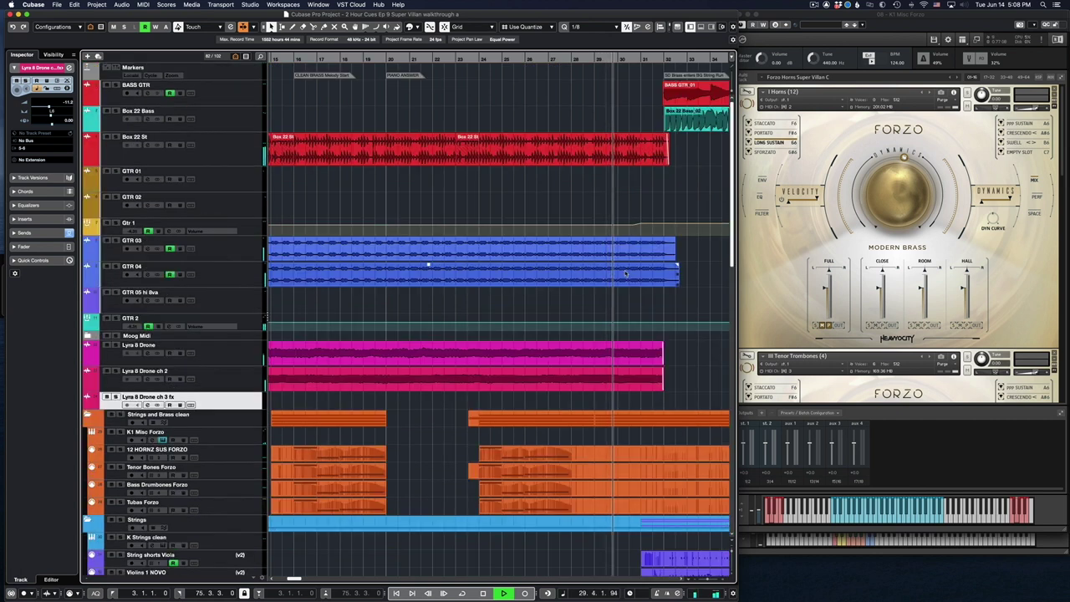
pyautogui.scroll(-12, 625, 273)
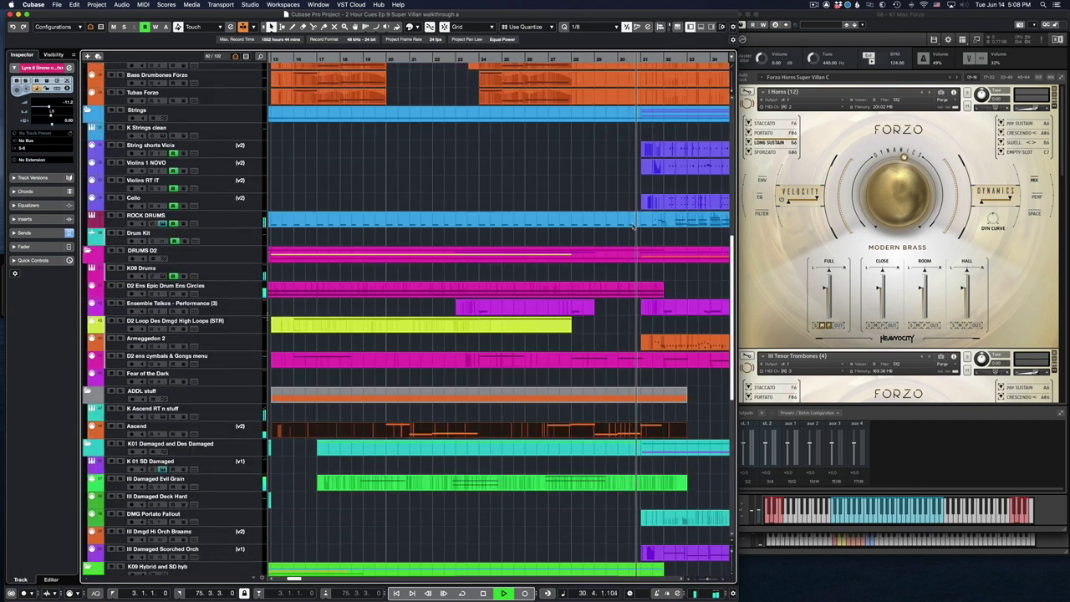
pyautogui.click(634, 225)
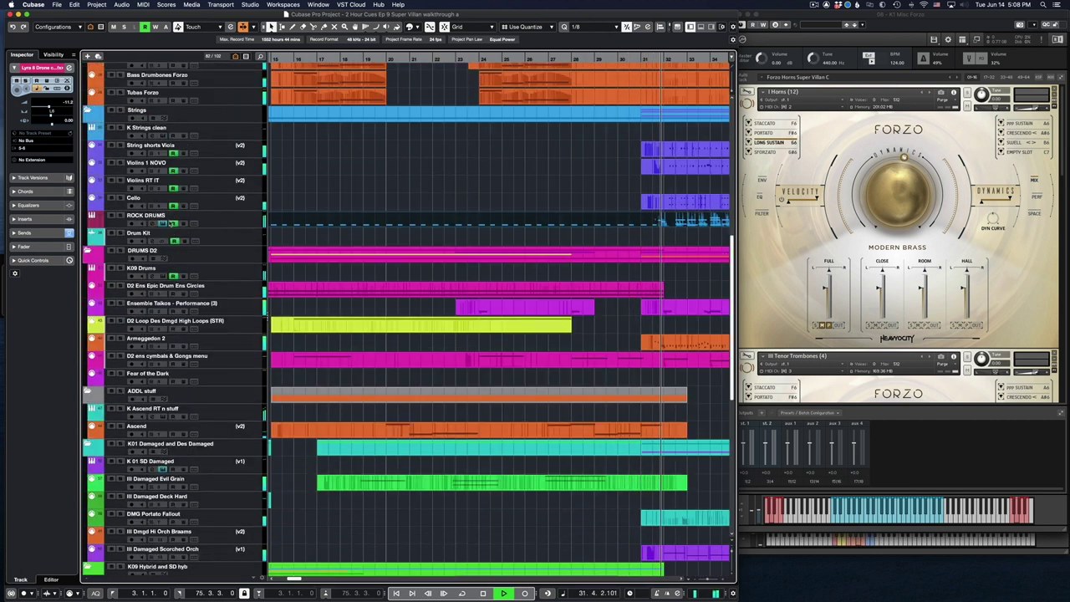
pyautogui.click(168, 224)
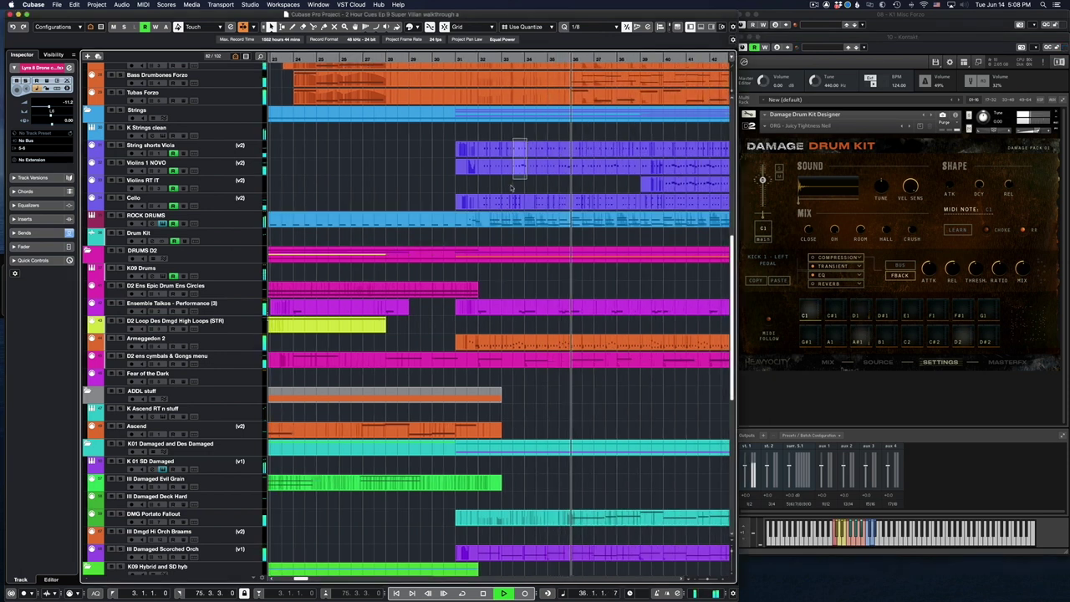
# - Select the String shorts Viola, Violins 1 NOVO and Cello parts that start at bar 31
pyautogui.click(508, 202)
pyautogui.hscroll(3, 508, 201)
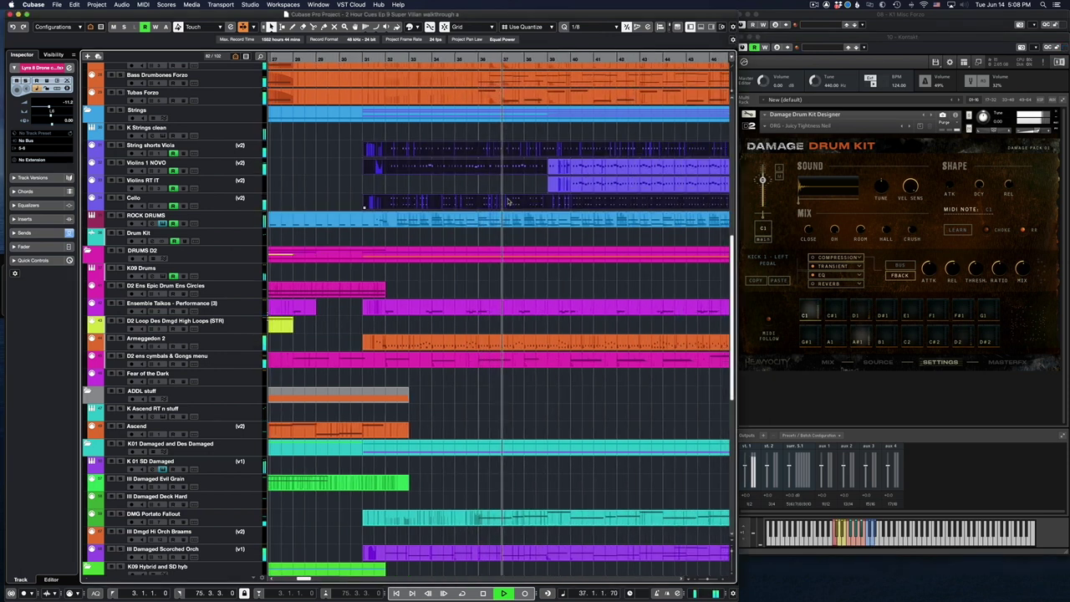
pyautogui.scroll(5, 508, 202)
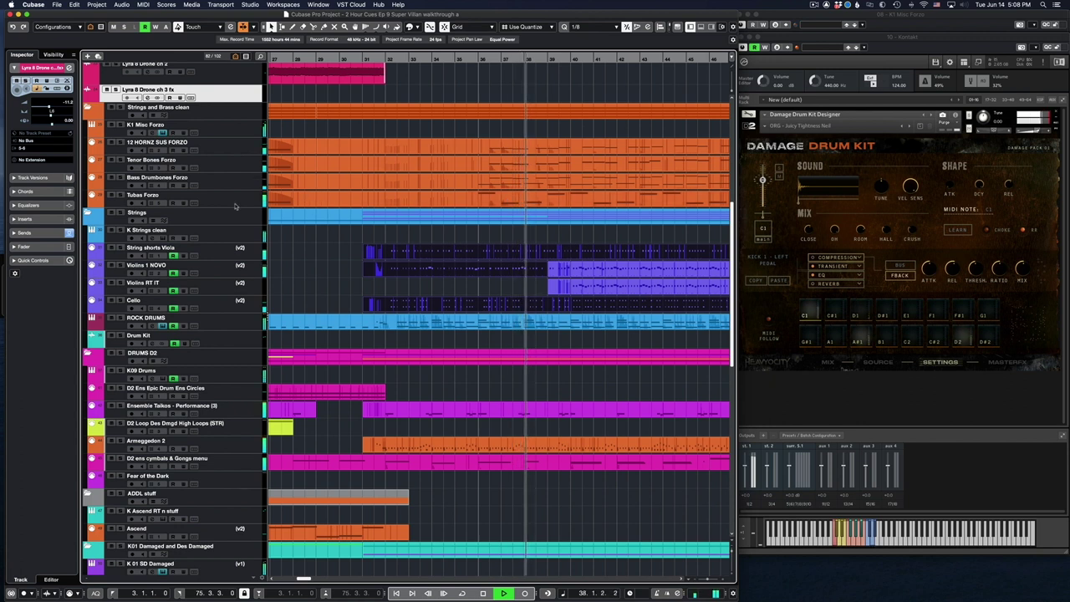
# - Show the K Strings clean instrument, then reopen the K1 Misc Forzo rack and collapse all its instruments
pyautogui.click(164, 239)
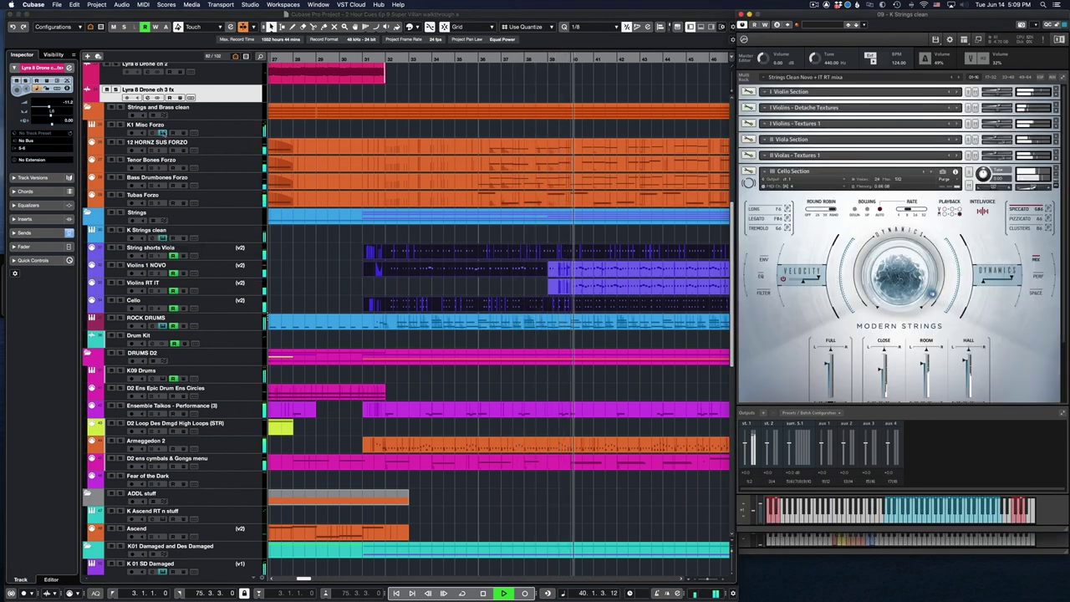
pyautogui.click(164, 133)
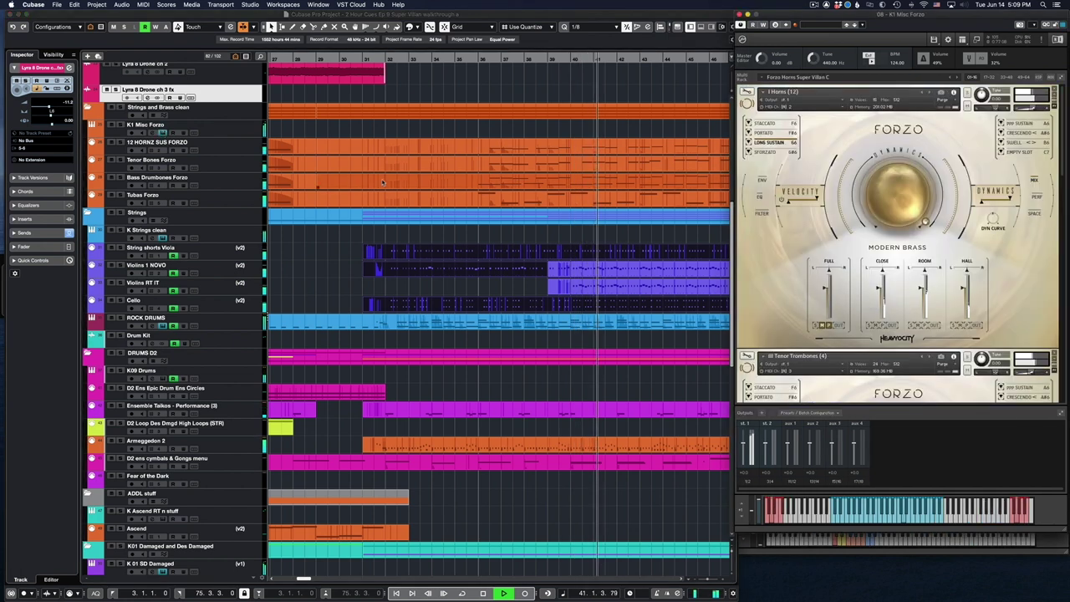
pyautogui.click(1061, 77)
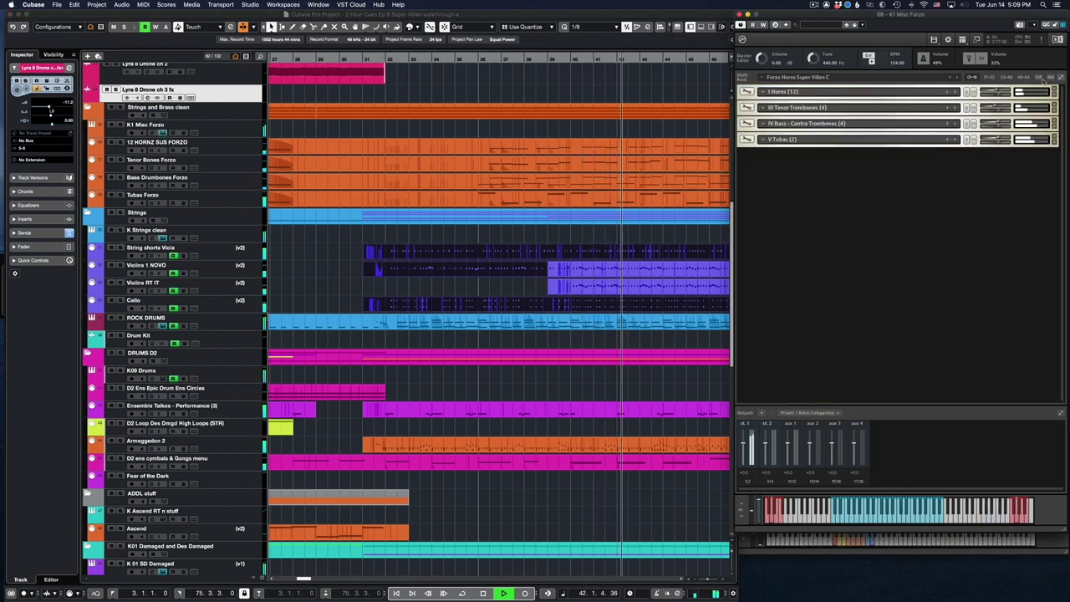
# - Select the GTR 01 event and then the GTR 02 event in the section ending at bar 52
pyautogui.scroll(10, 659, 163)
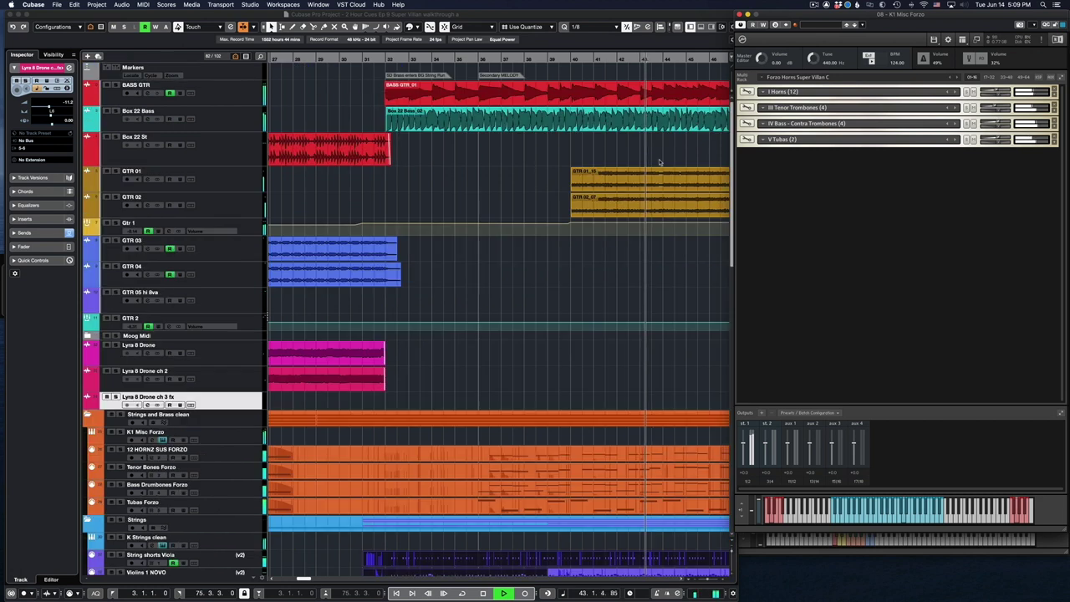
pyautogui.hscroll(5, 660, 162)
pyautogui.hscroll(4, 660, 162)
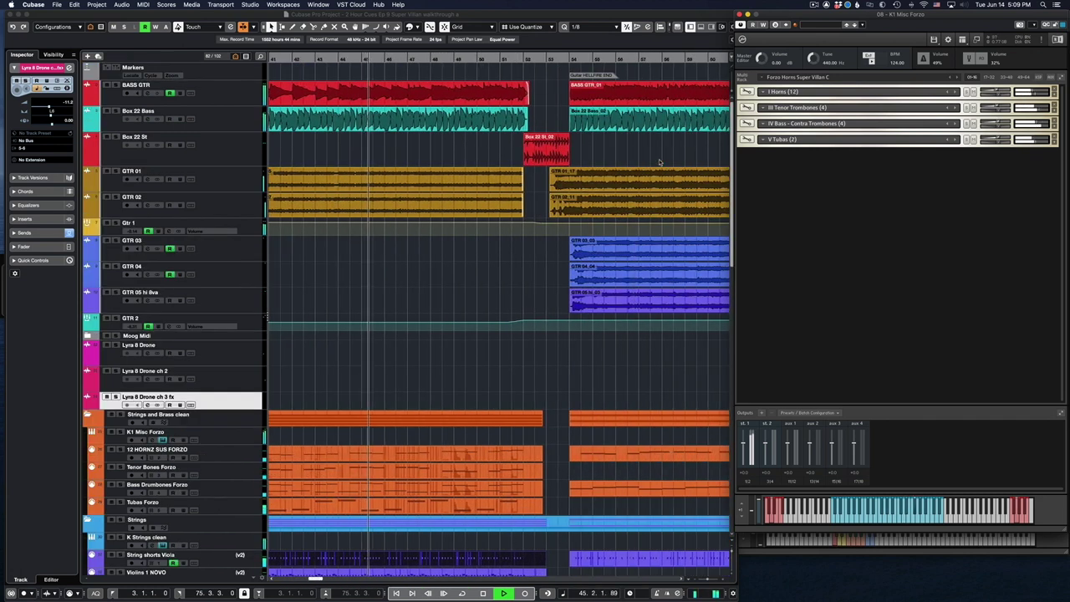
pyautogui.click(500, 102)
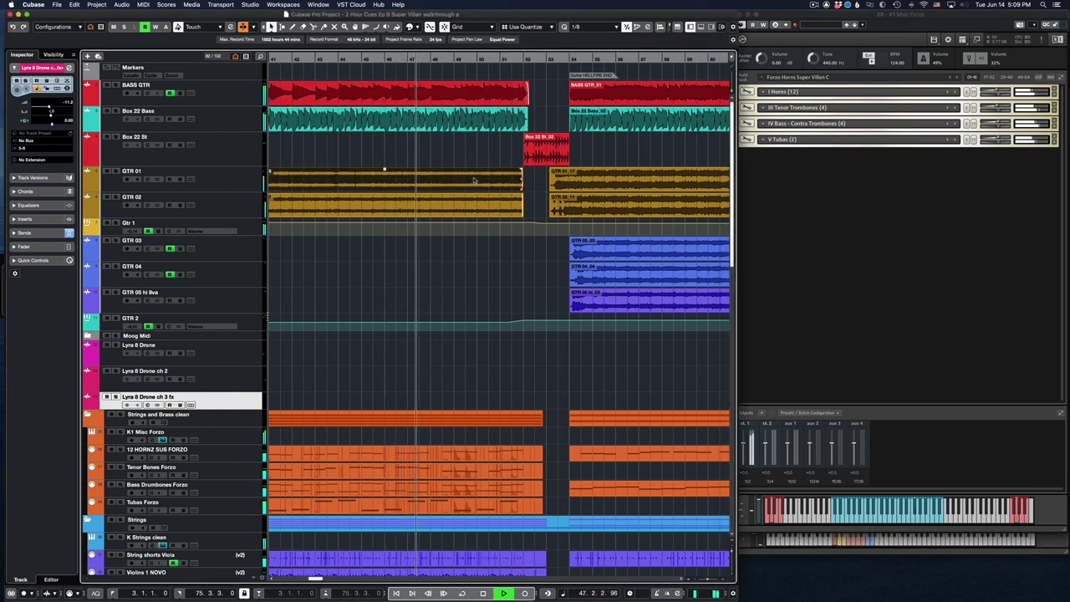
pyautogui.click(474, 204)
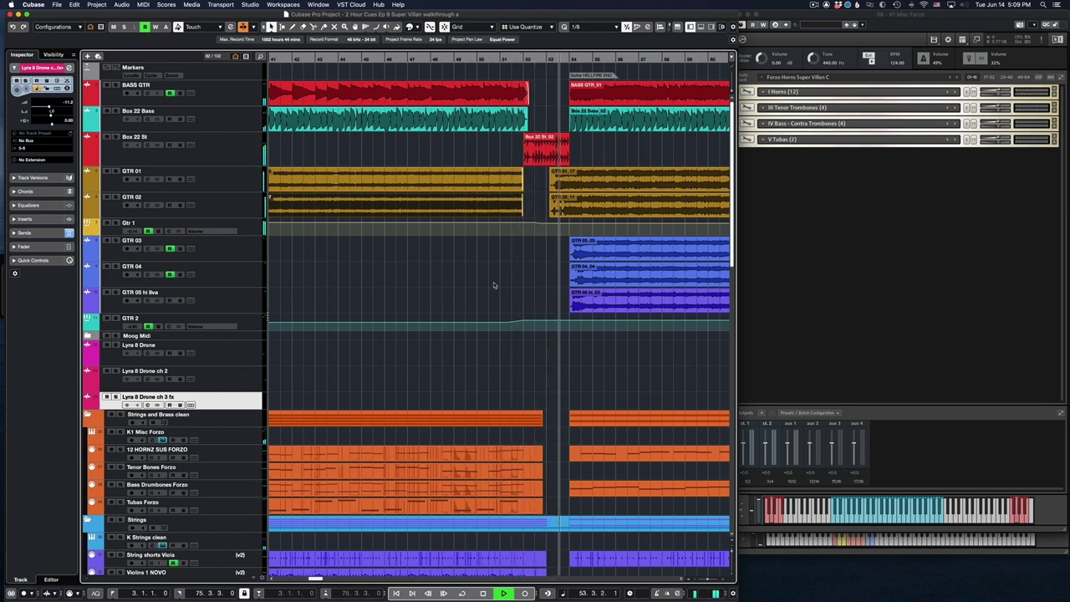
# - Select the GTR 03, GTR 04 and GTR 05 hi 8va events starting at bar 54
pyautogui.hscroll(5, 493, 285)
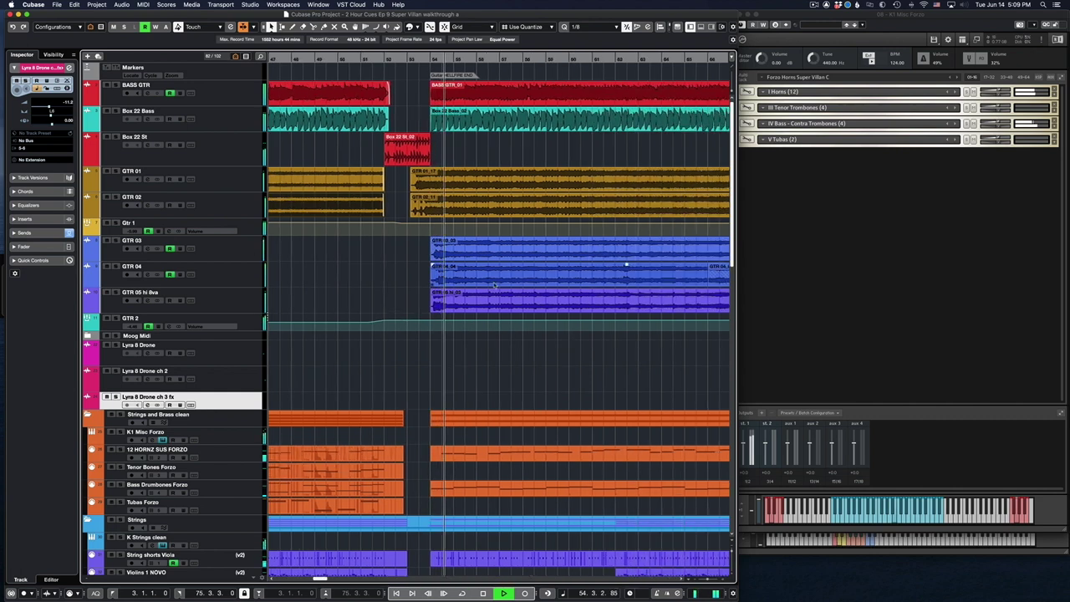
pyautogui.hscroll(2, 493, 285)
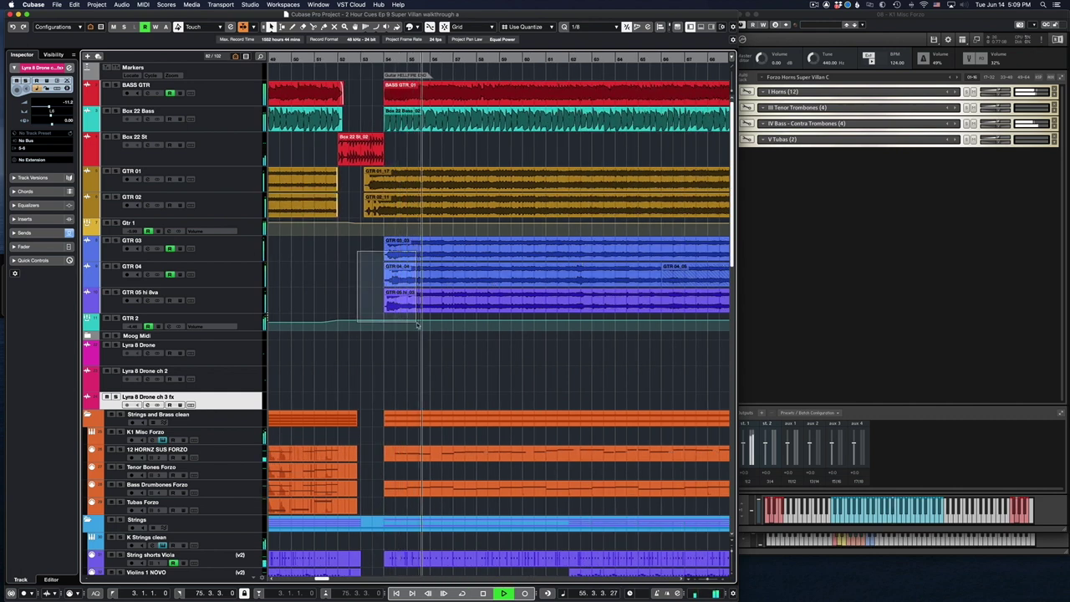
pyautogui.click(422, 313)
# - Select the Armaggedon 2 track in the DRUMS D2 folder
pyautogui.scroll(-5, 486, 310)
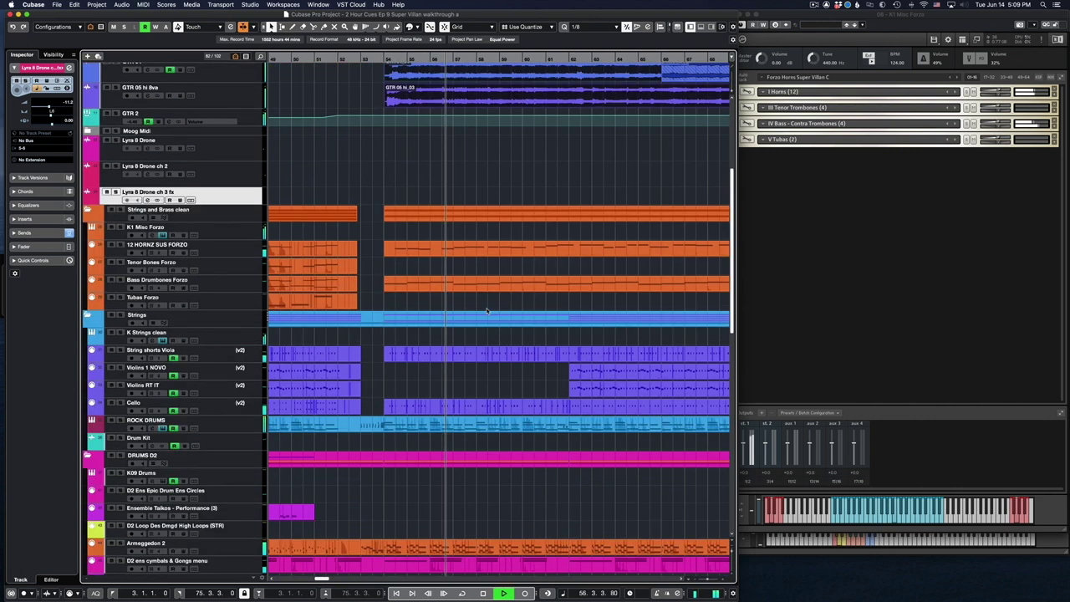
pyautogui.scroll(-10, 487, 310)
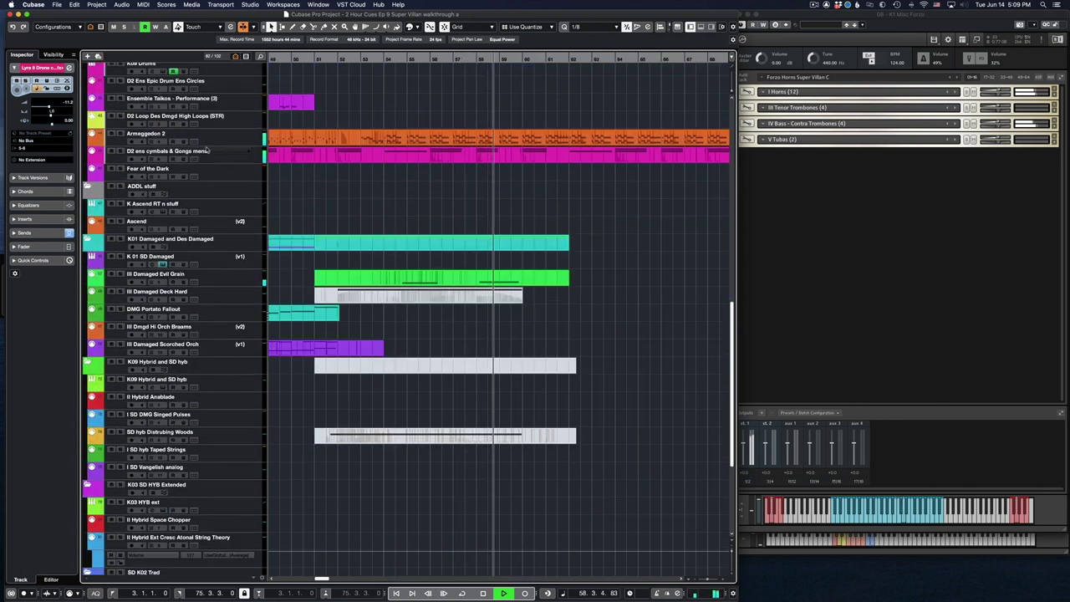
pyautogui.click(227, 140)
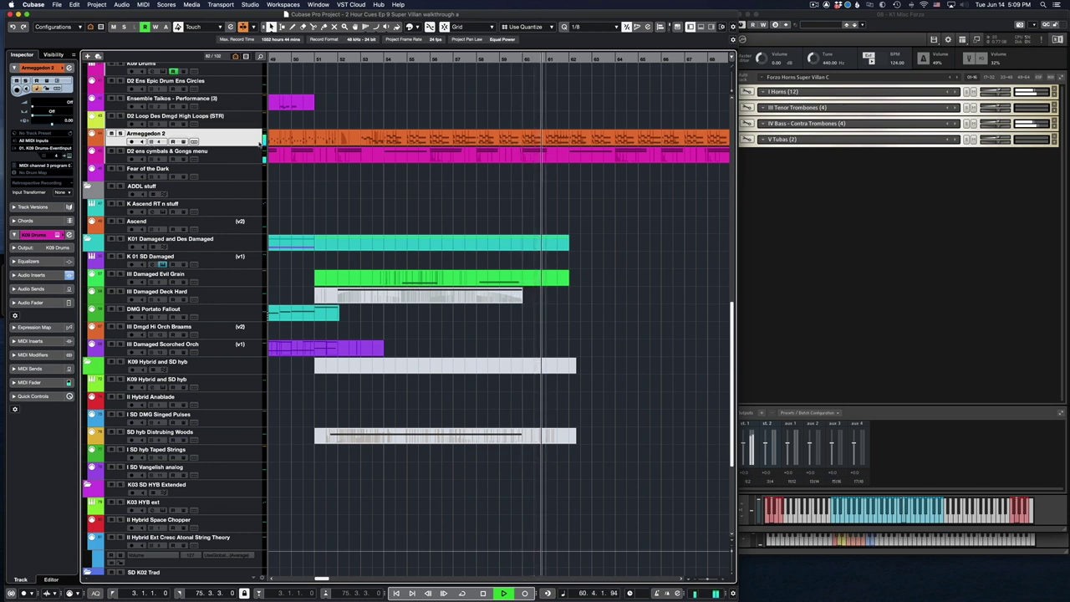
# - Add the second GTR 04 event, starting at bar 66, to the selected guitar events
pyautogui.scroll(5, 361, 131)
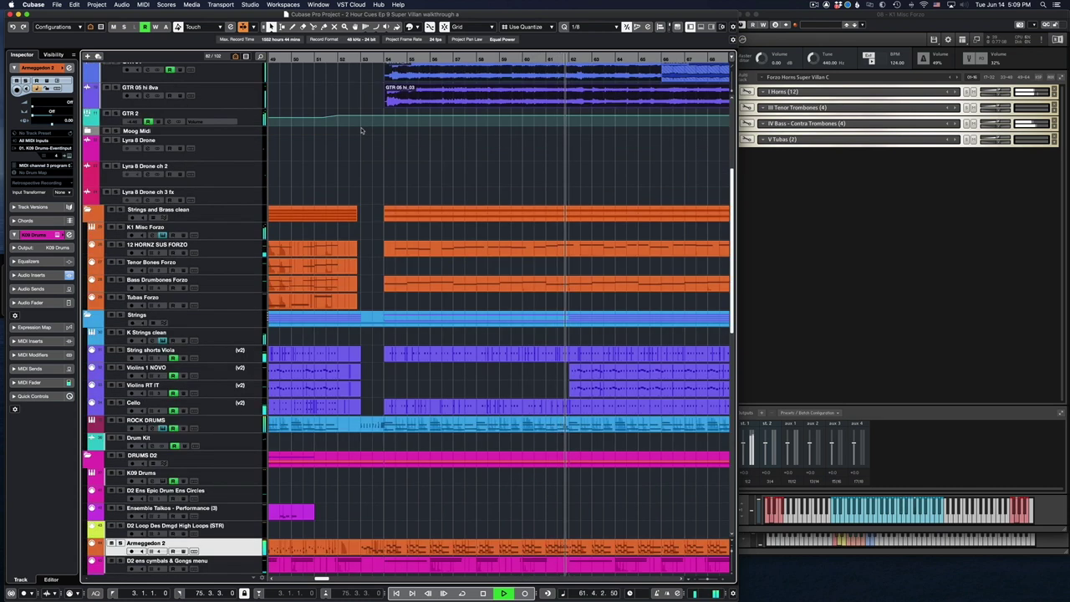
pyautogui.scroll(2, 361, 131)
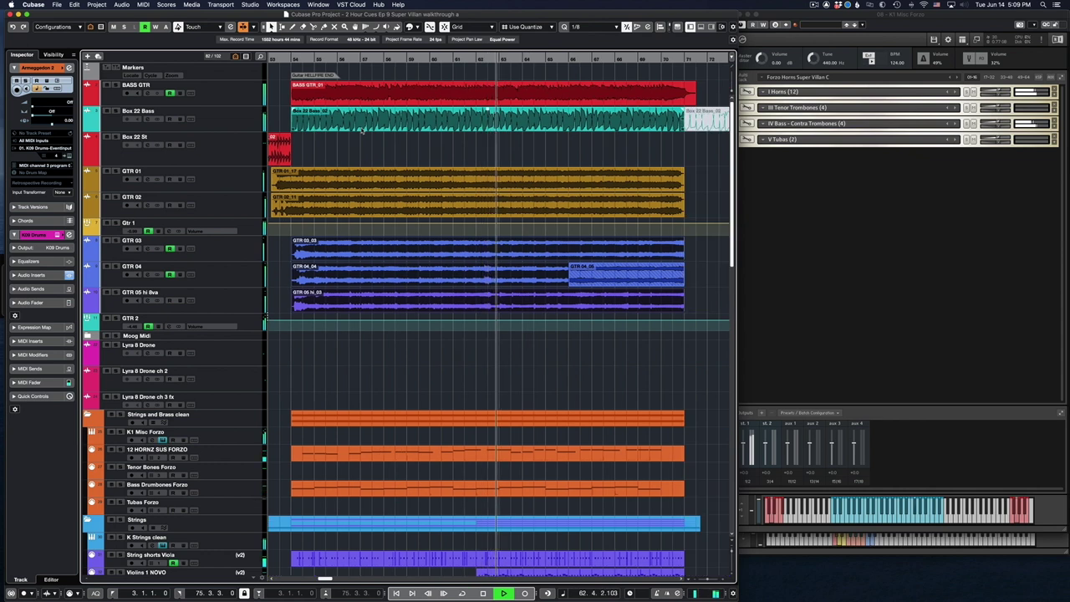
pyautogui.click(623, 274)
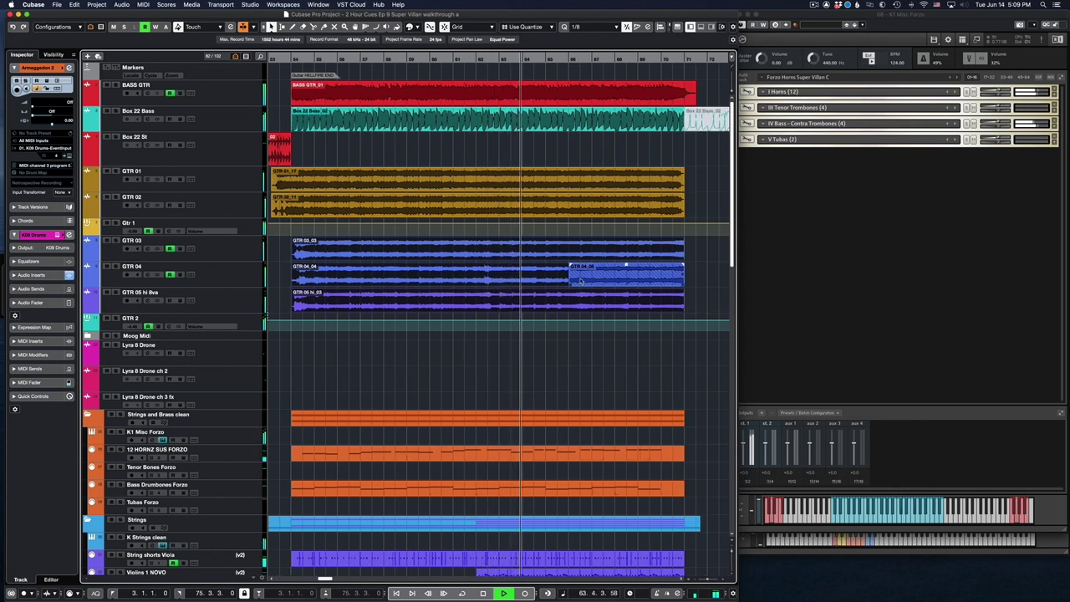
pyautogui.hotkey('shift', 'm')
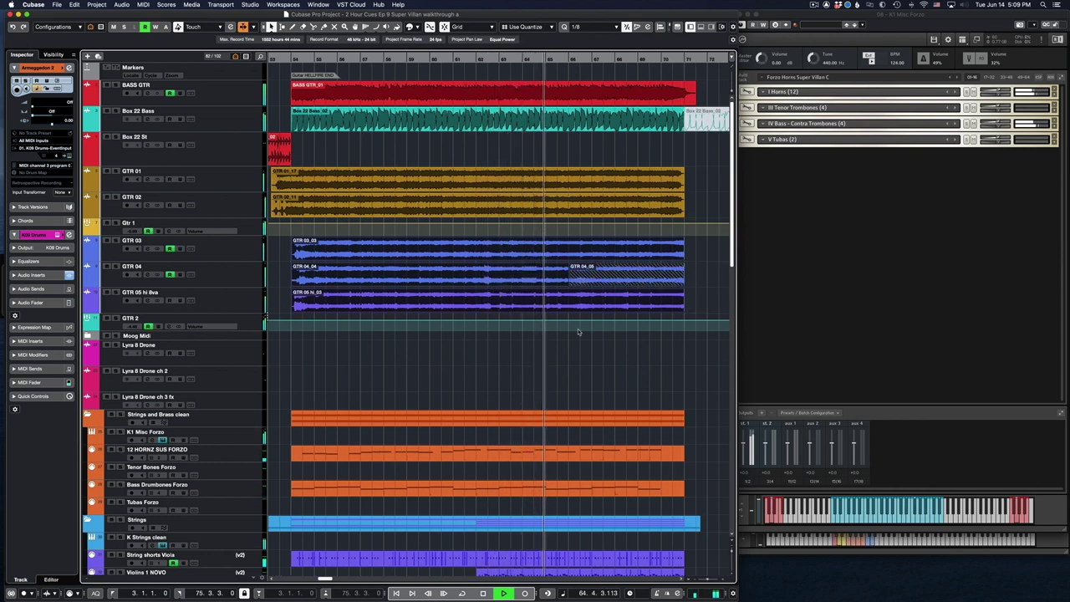
# - Solo the Strings and Brass clean folder and open its parts around bar 36 in the Key Editor
pyautogui.scroll(-3, 578, 332)
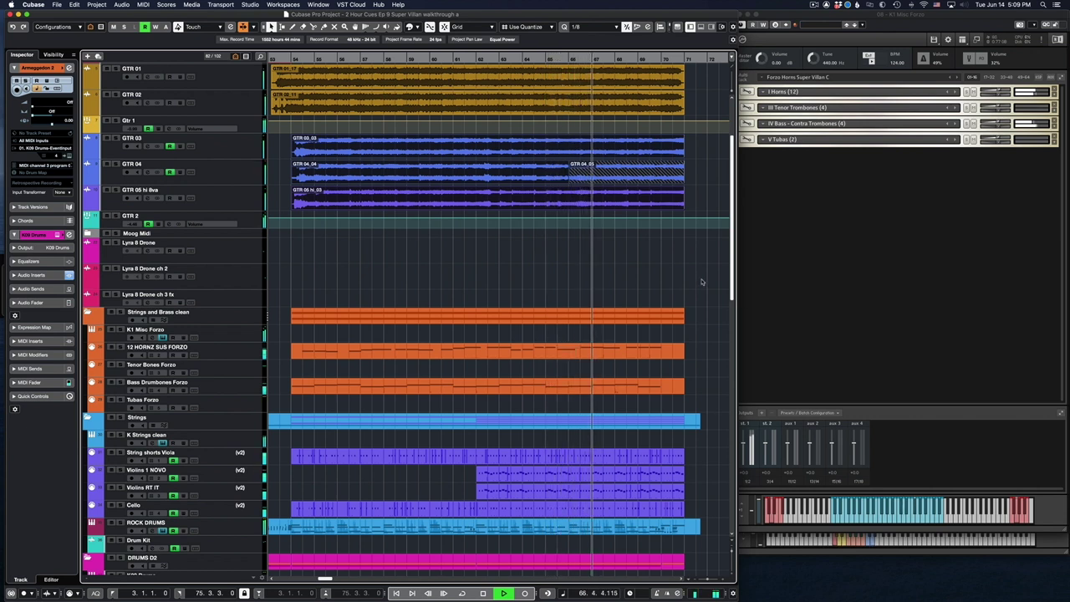
pyautogui.scroll(-6, 701, 282)
pyautogui.scroll(9, 702, 282)
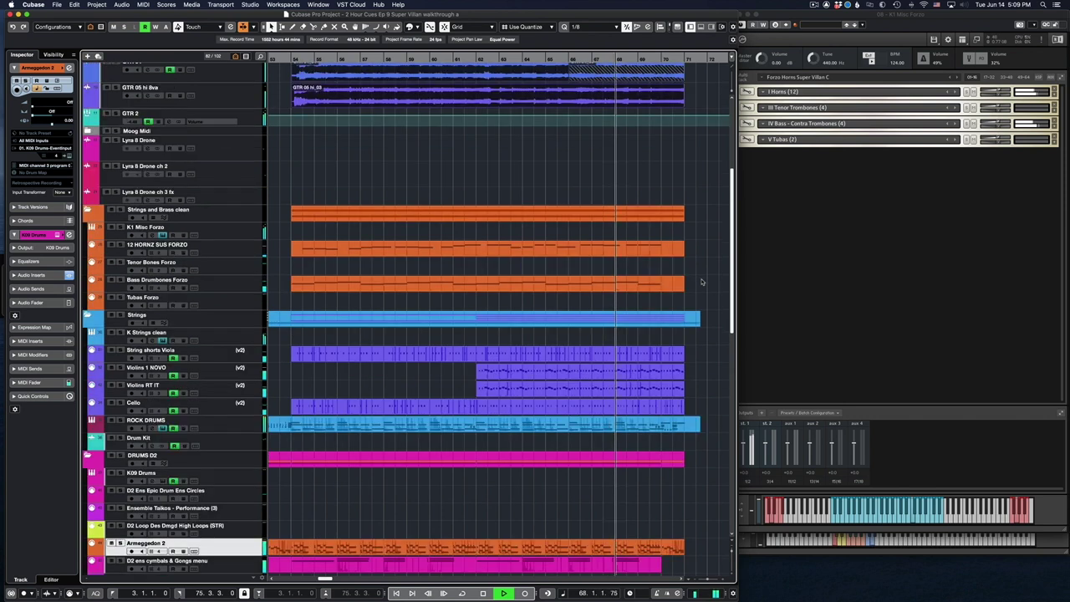
pyautogui.hscroll(3, 701, 282)
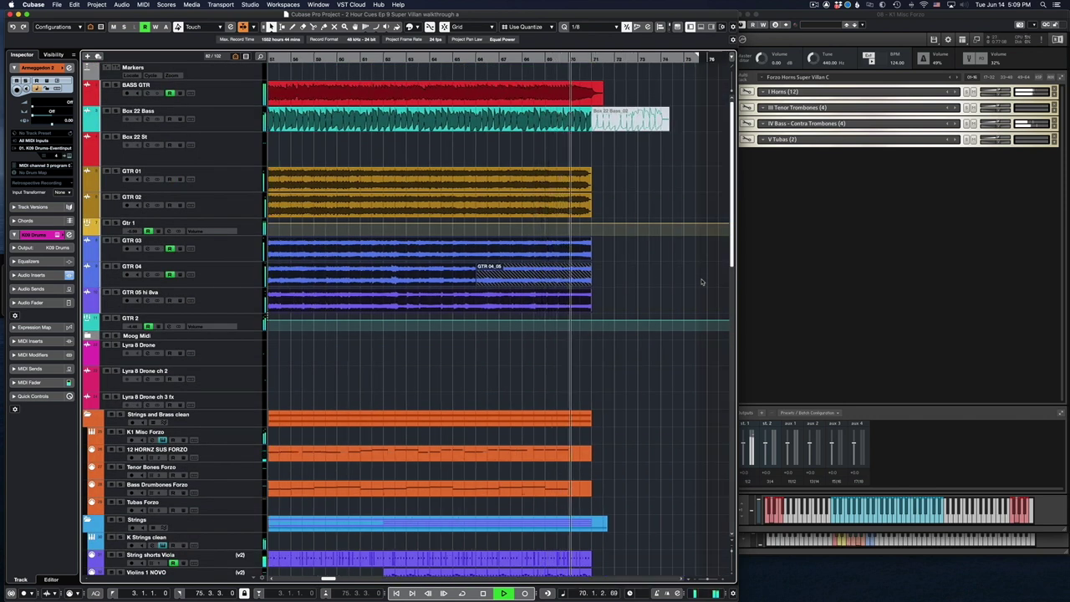
pyautogui.scroll(-9, 702, 282)
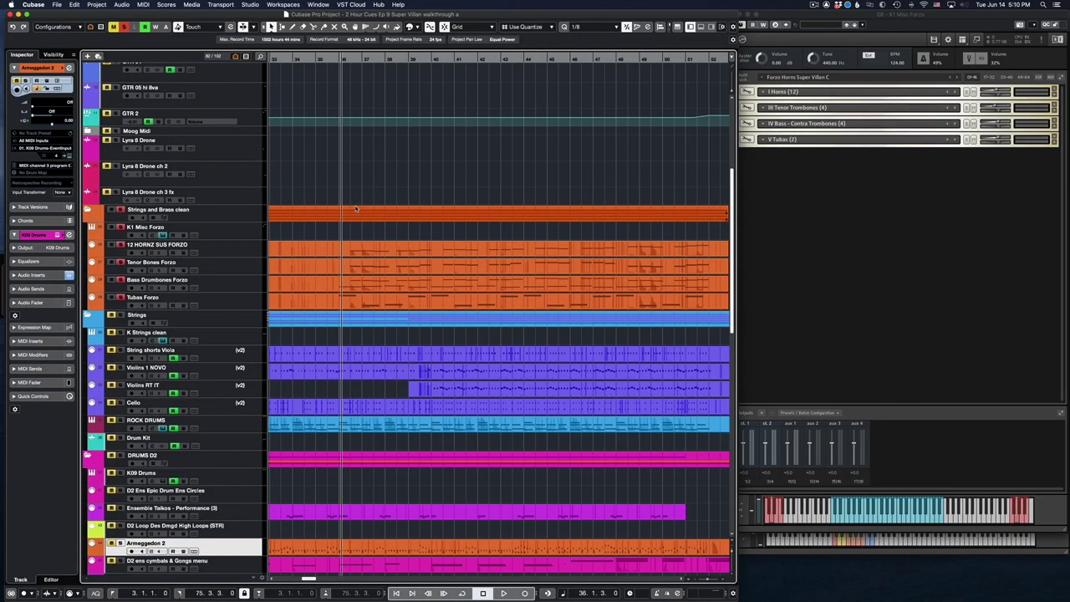
pyautogui.doubleClick(355, 211)
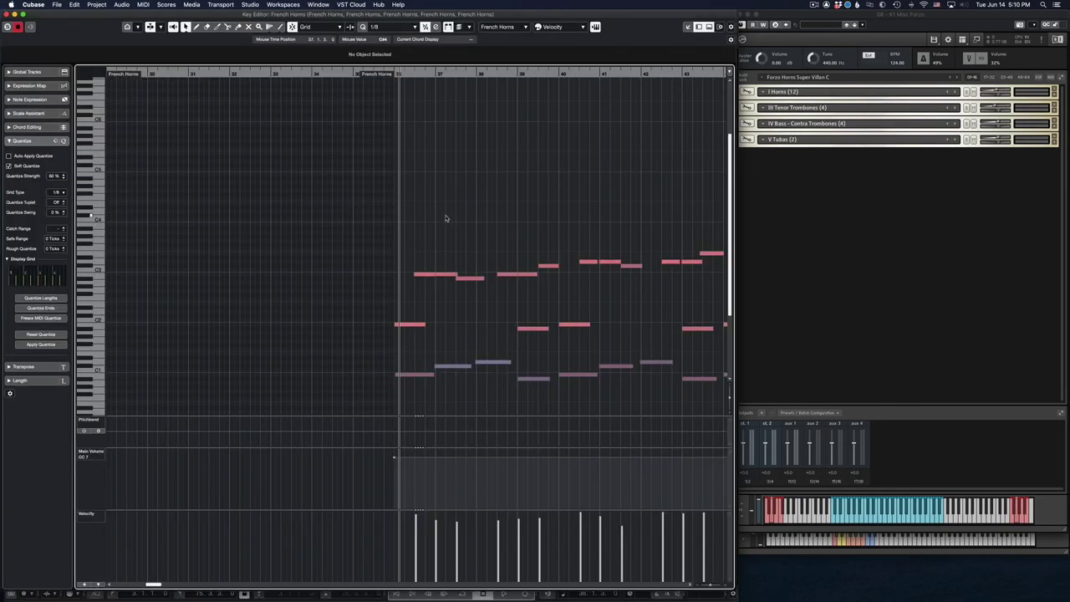
# - Play the soloed French Horns parts from bar 36 and follow their notes to bar 52 in the Key Editor
pyautogui.hscroll(3, 446, 218)
pyautogui.press('space')
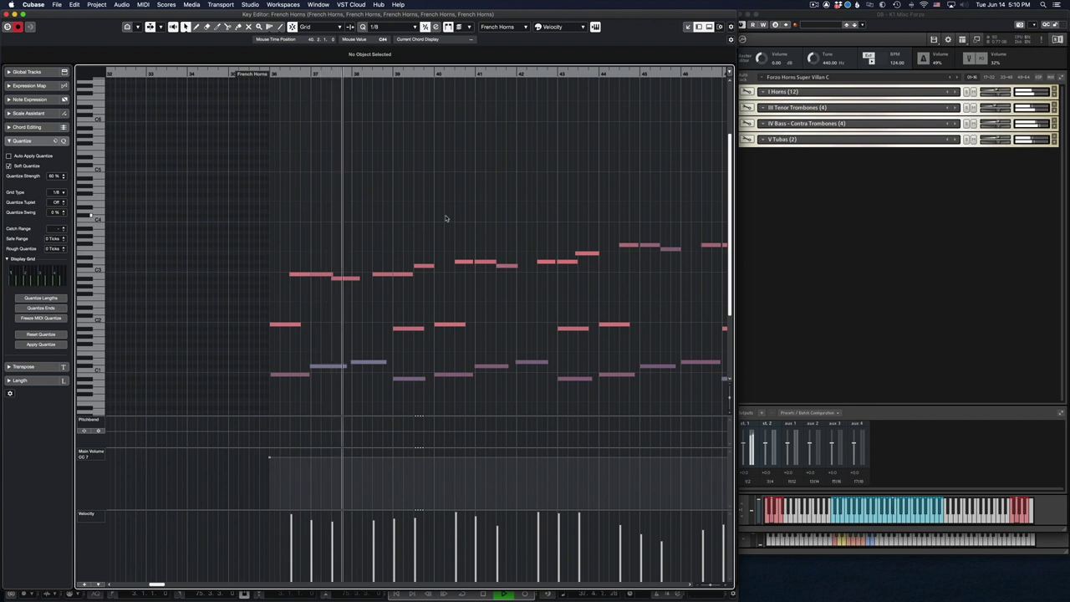
pyautogui.hscroll(2, 446, 218)
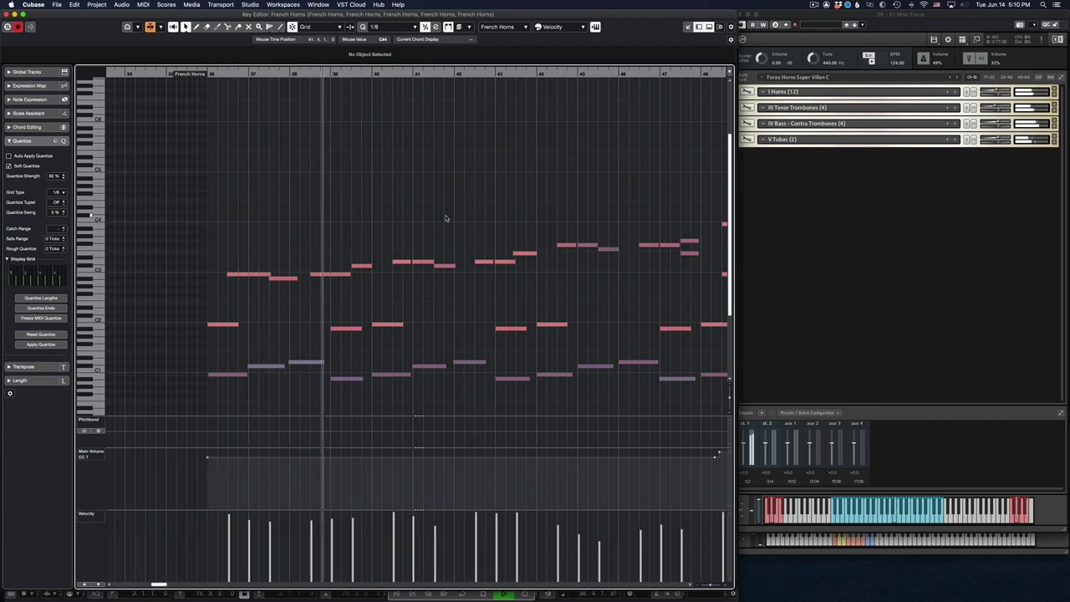
pyautogui.scroll(-3, 446, 219)
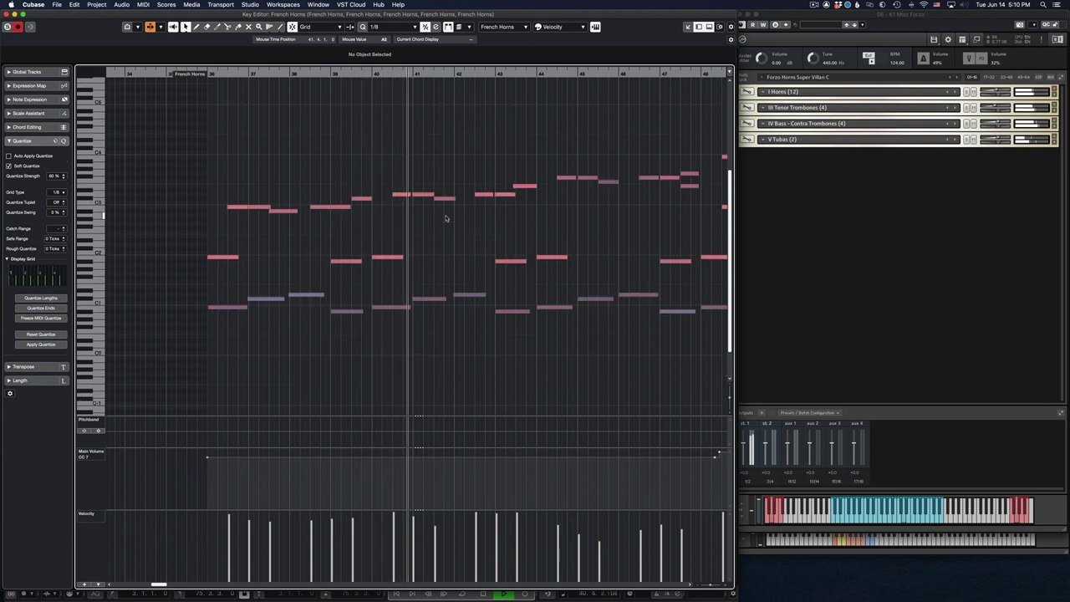
pyautogui.hscroll(2, 445, 218)
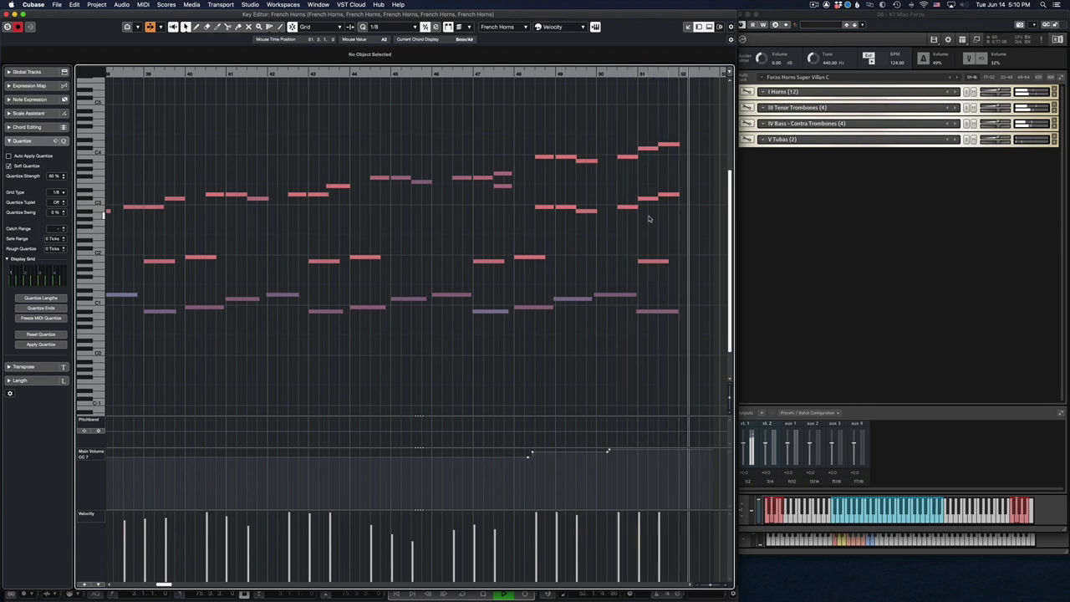
# - Stop playback, select the A#2 melody note just before bar 38, and play the brass parts again around bar 36
pyautogui.press('space')
pyautogui.moveTo(388, 343); pyautogui.dragTo(510, 291)
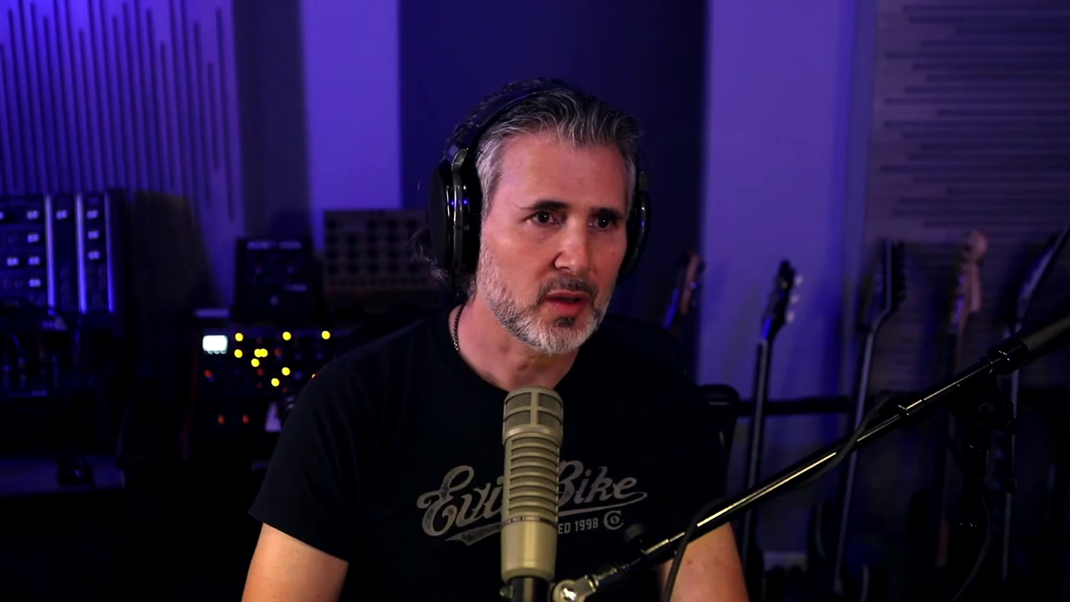
pyautogui.click(285, 171)
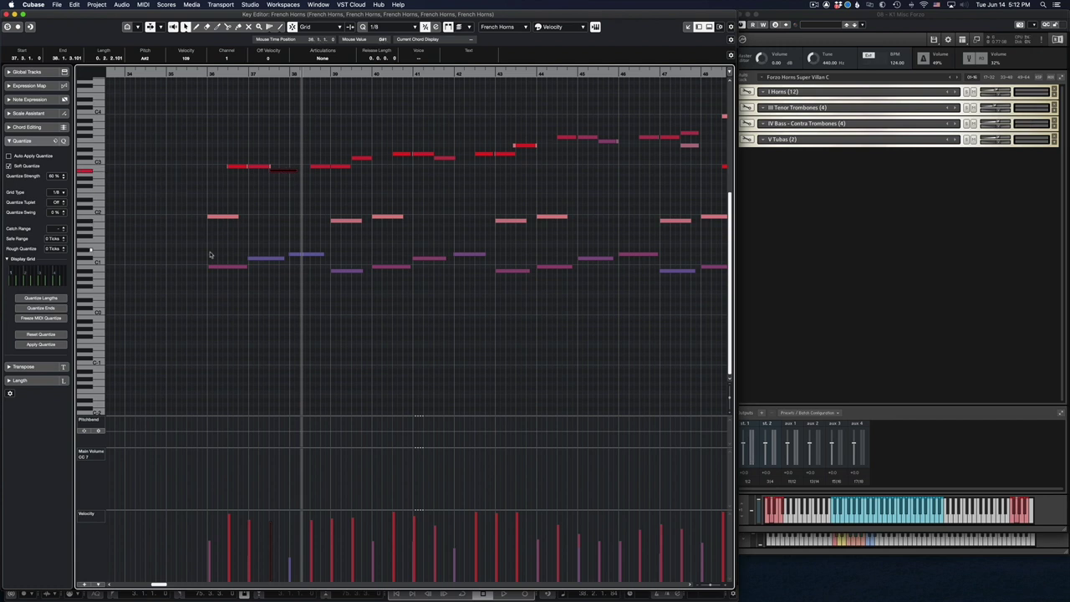
pyautogui.press('space')
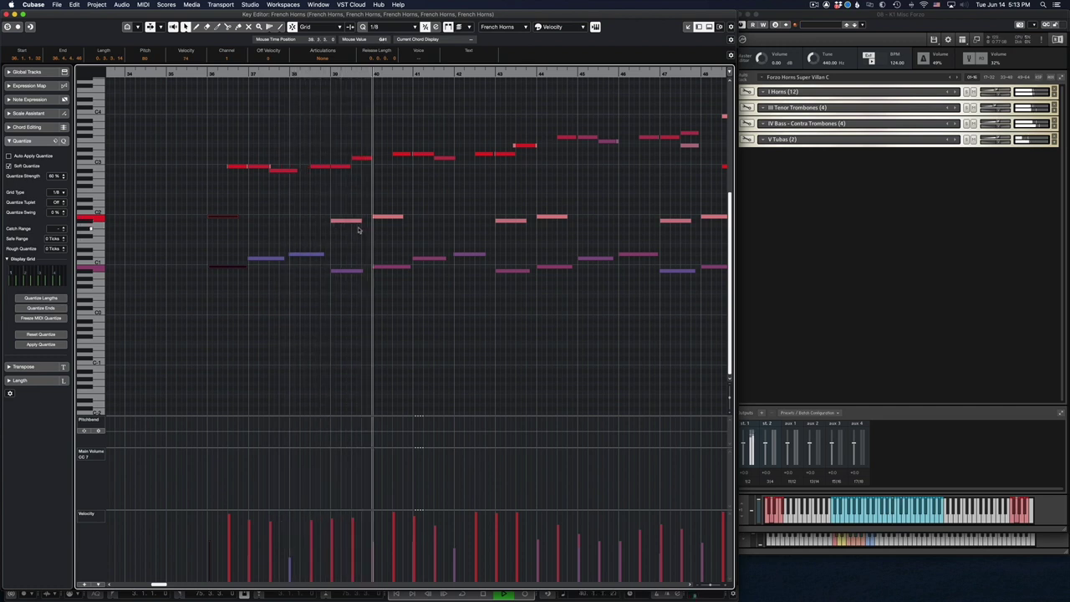
# - Select the opening brass melody and low notes in the Key Editor and move the playhead to the selection start at bar 36
pyautogui.moveTo(196, 158); pyautogui.dragTo(380, 193)
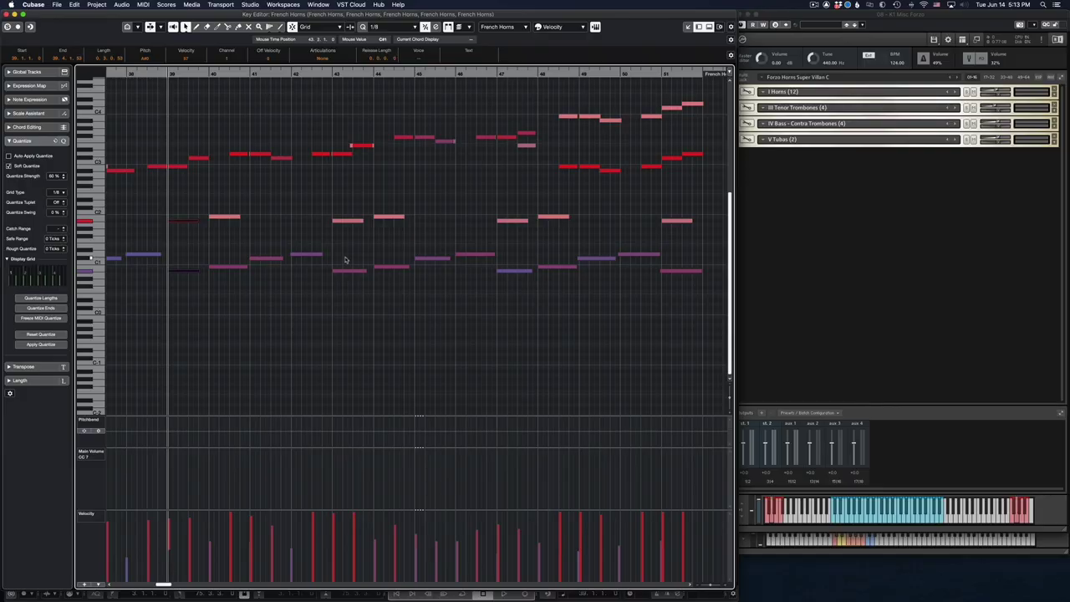
pyautogui.hscroll(-3, 346, 260)
pyautogui.moveTo(180, 274); pyautogui.dragTo(158, 292)
pyautogui.press('l')
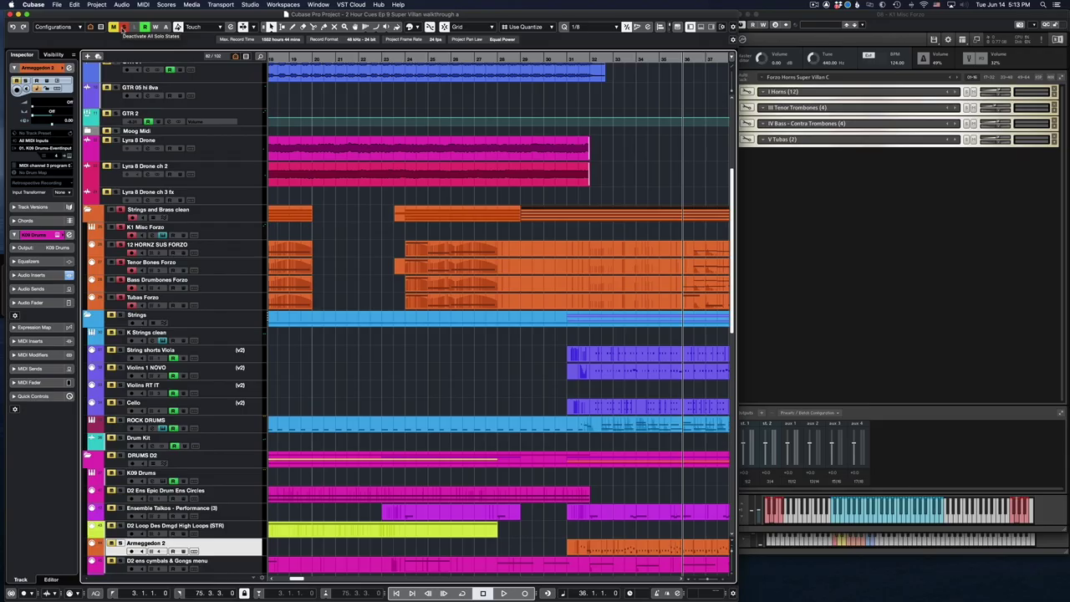
# - Deactivate all solo states, then solo the Box 22 St and Lyra 8 Drone tracks and play them from bar 3
pyautogui.click(123, 28)
pyautogui.scroll(3, 377, 251)
pyautogui.hscroll(-10, 352, 251)
pyautogui.click(342, 249)
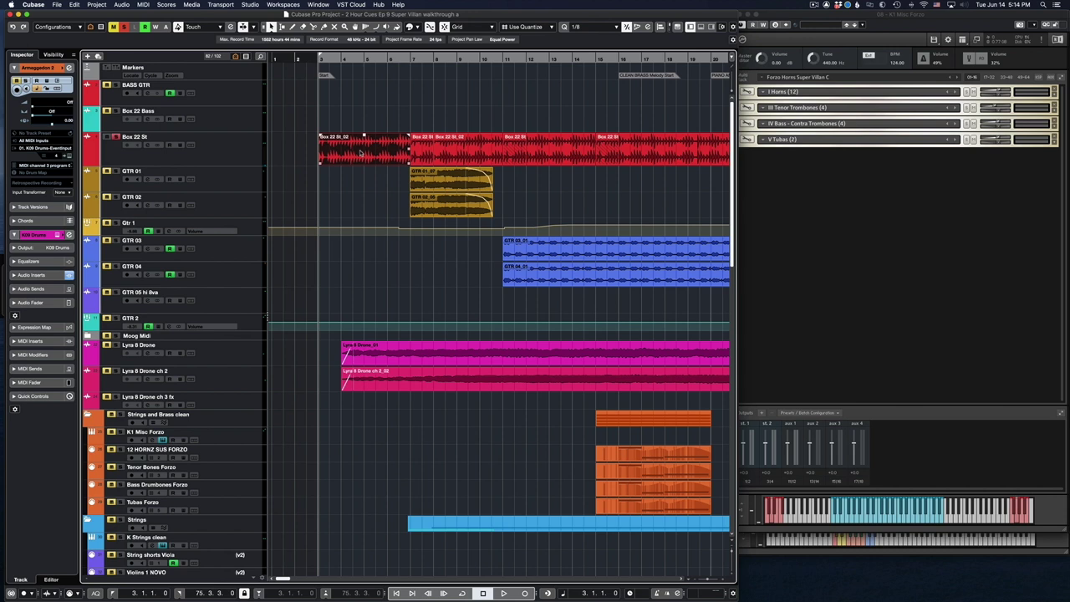
pyautogui.press('space')
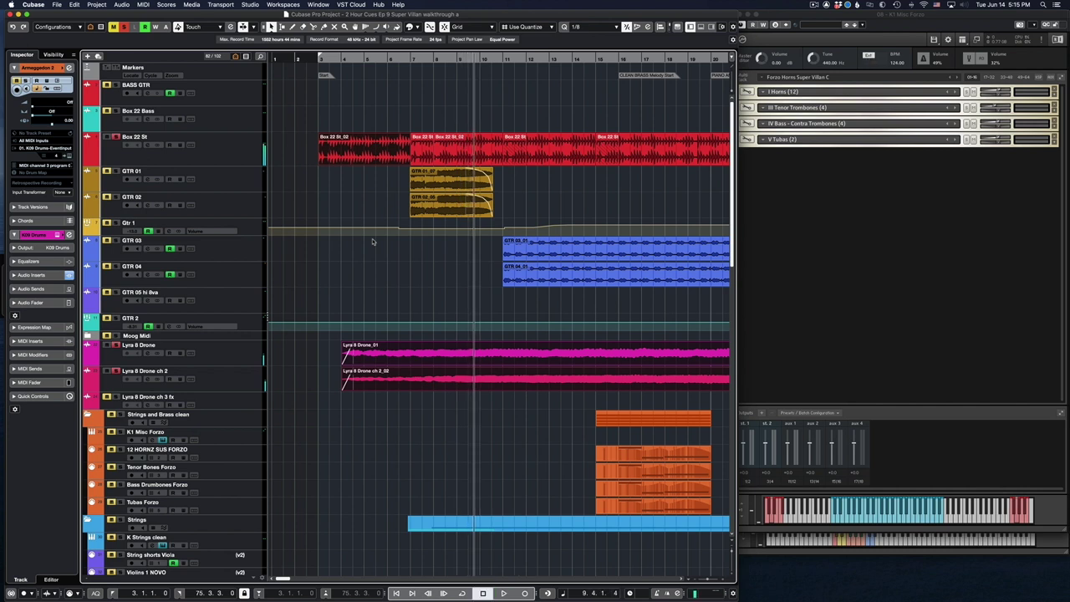
# - Solo only the I Trad Shimmer Strings track, select its part and play it from bar 3
pyautogui.scroll(-10, 509, 289)
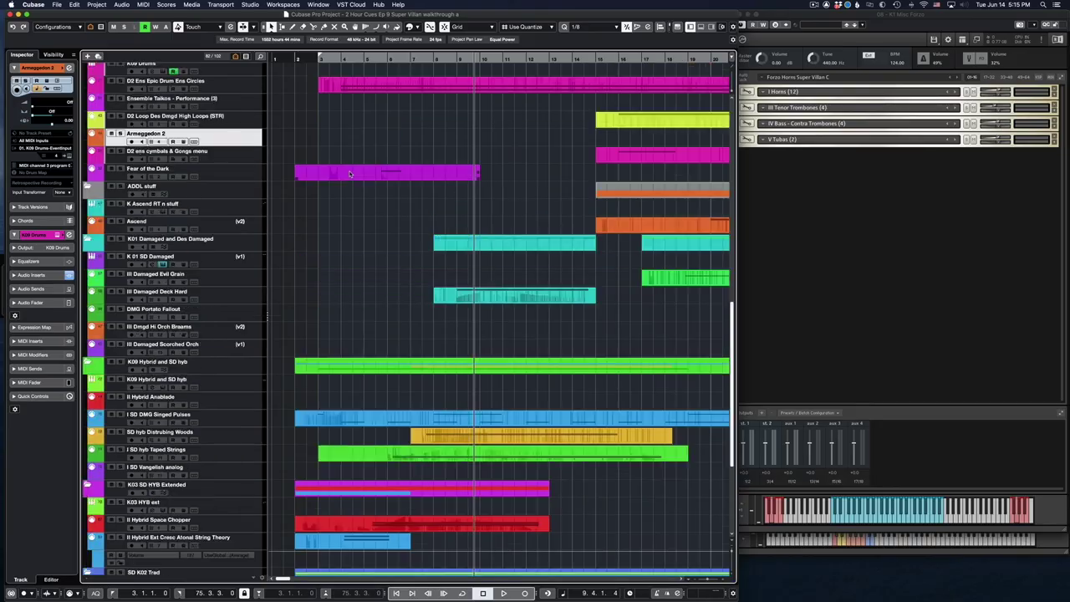
pyautogui.scroll(-5, 328, 258)
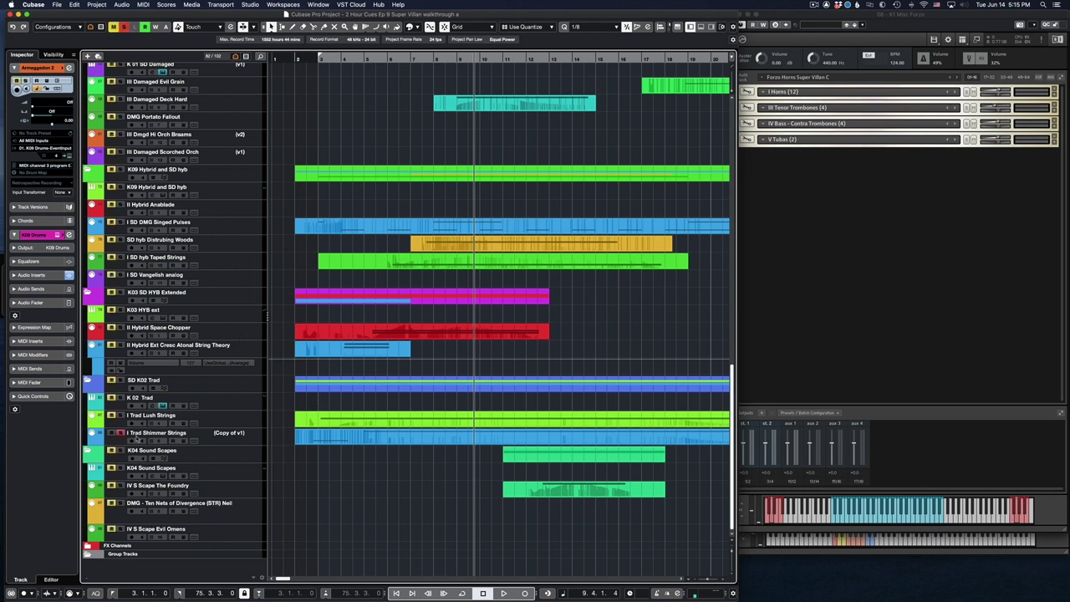
pyautogui.click(319, 444)
pyautogui.press('KP_1')
pyautogui.press('space')
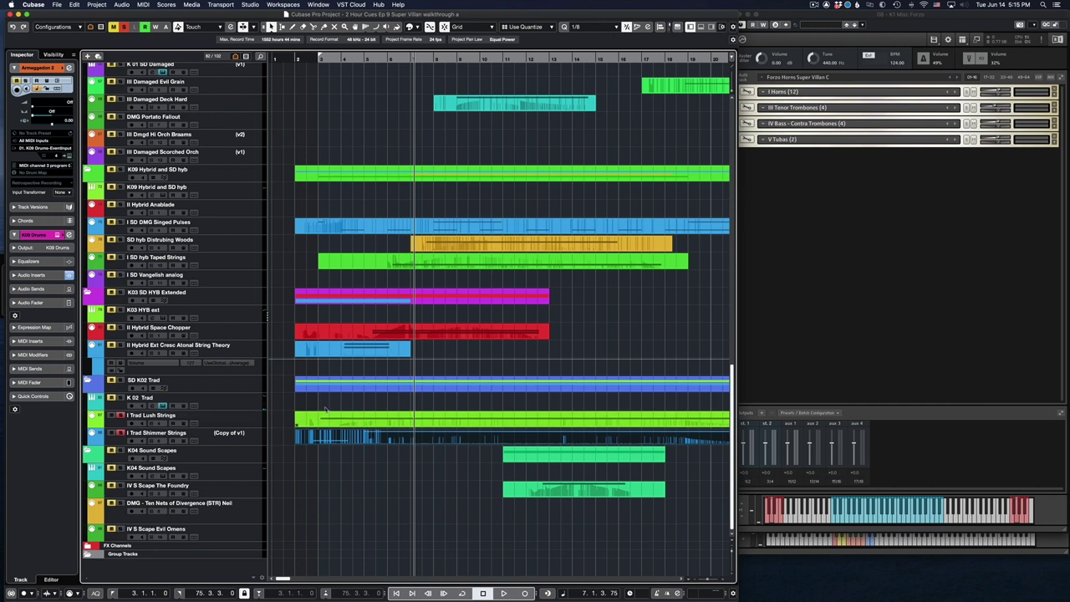
# - Add I Trad Lush Strings and the K09 Hybrid and K03 SD HYB Extended folders to the solo and play from bar 3
pyautogui.click(319, 59)
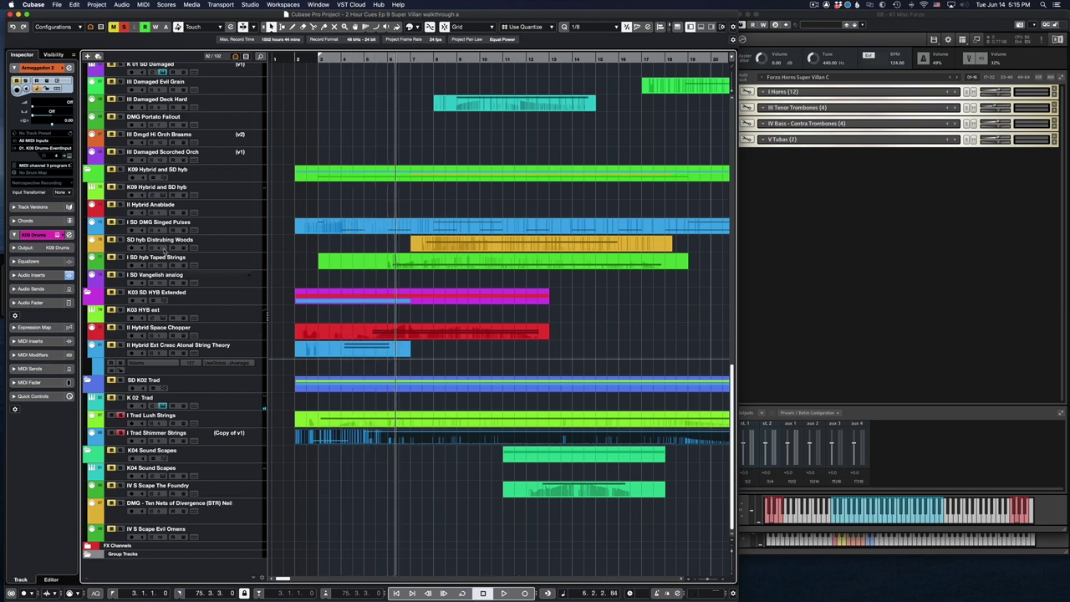
pyautogui.press('space')
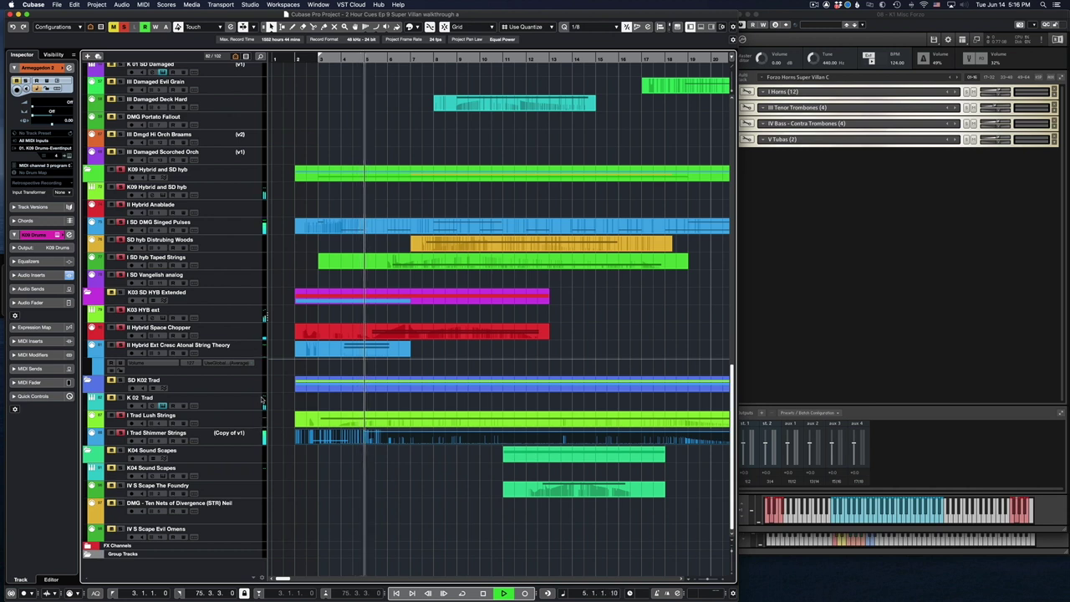
pyautogui.scroll(8, 263, 399)
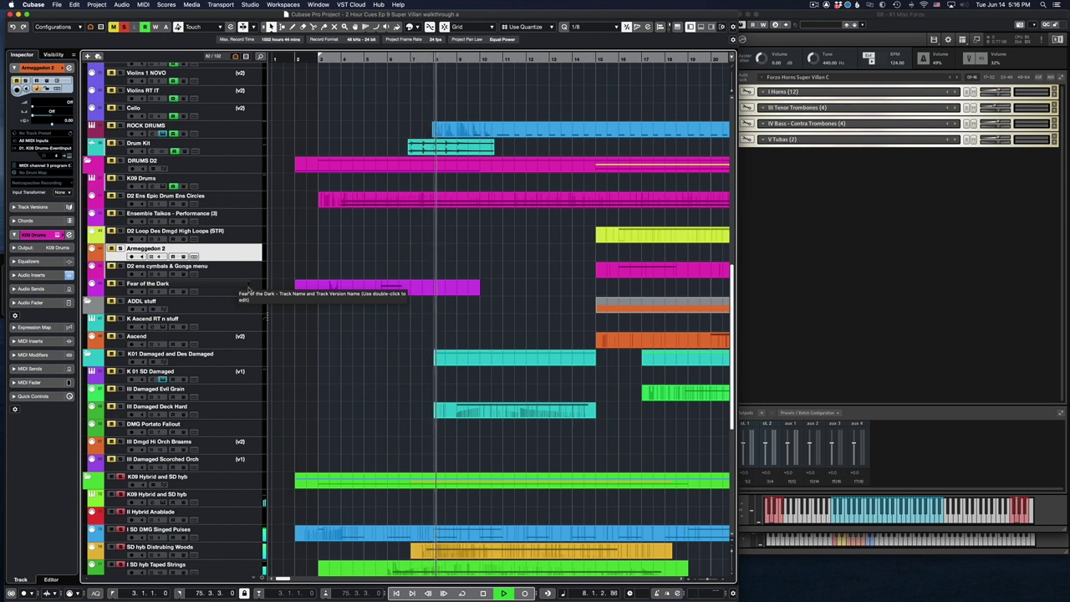
pyautogui.scroll(9, 251, 291)
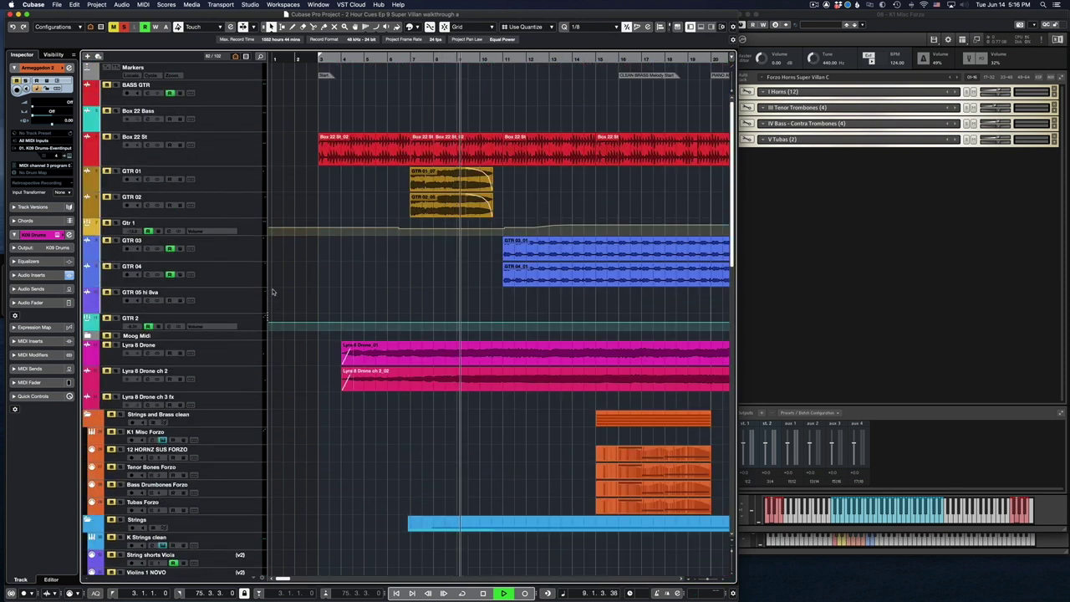
pyautogui.press('space')
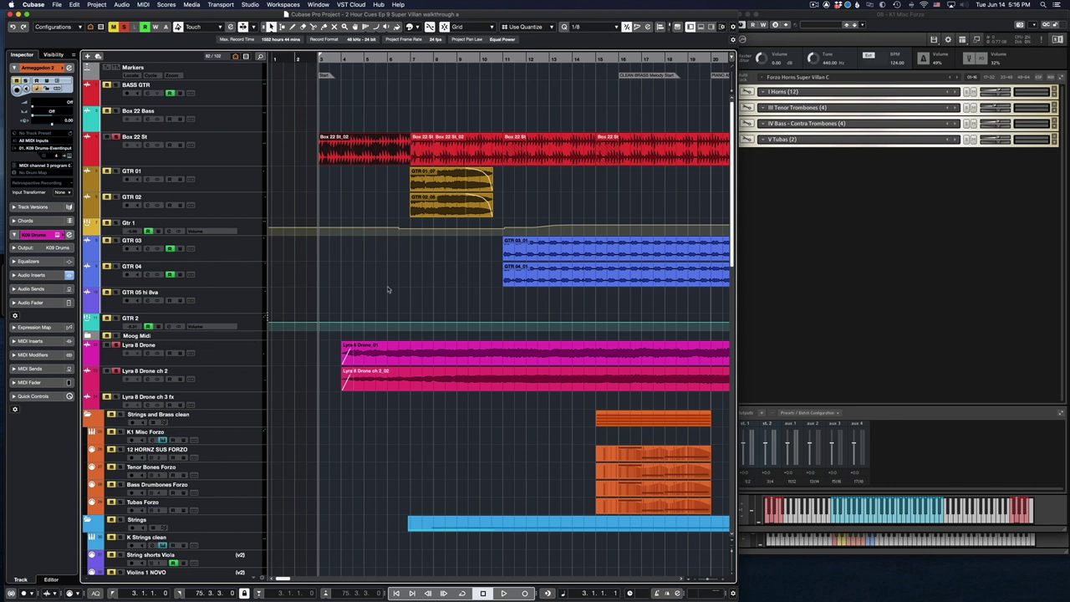
# - Play the soloed Box 22 St, Lyra 8 Drone, hybrid and strings tracks from bar 3 and examine their parts across the track list
pyautogui.scroll(-15, 419, 295)
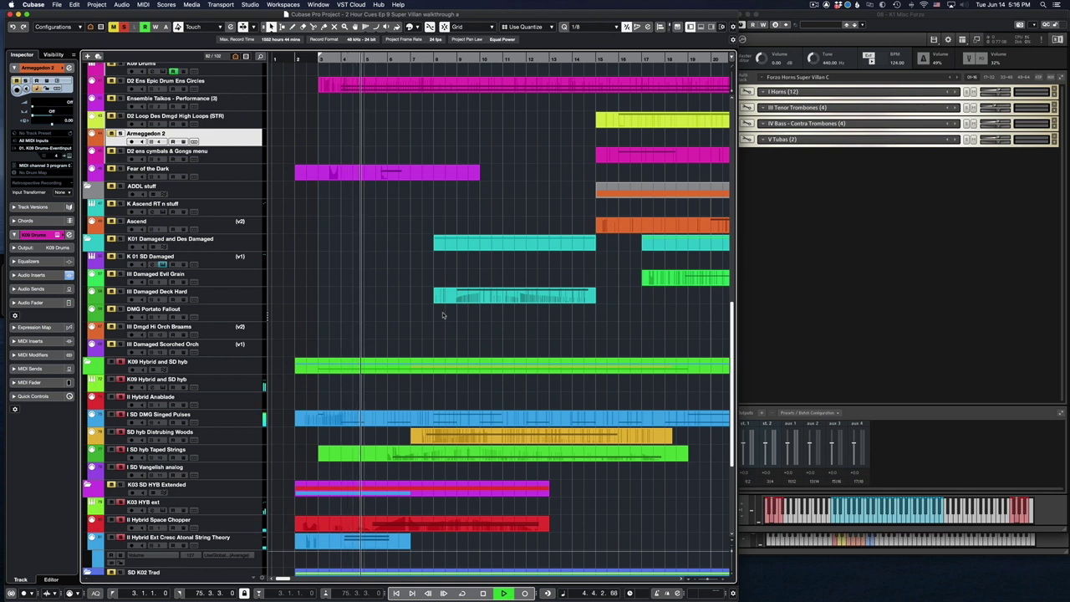
pyautogui.scroll(15, 443, 315)
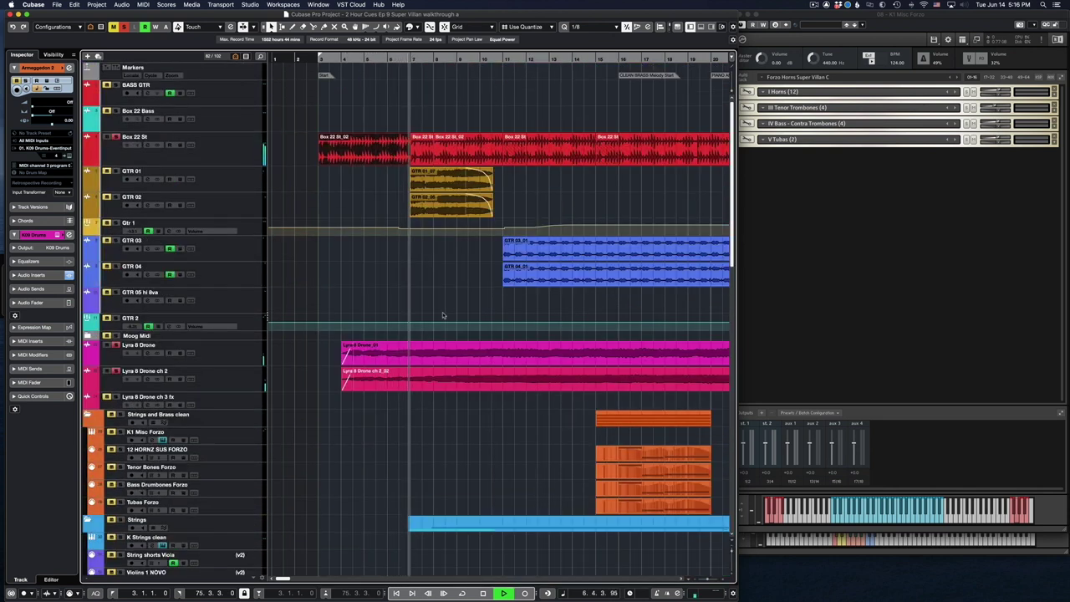
pyautogui.scroll(-5, 443, 315)
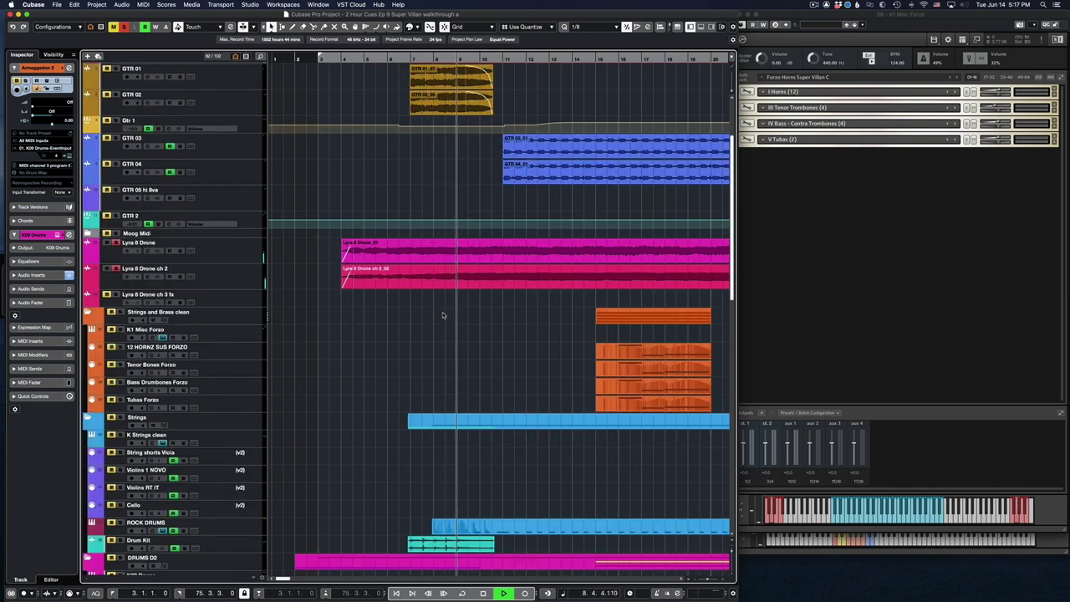
pyautogui.scroll(-15, 443, 315)
pyautogui.scroll(-4, 443, 315)
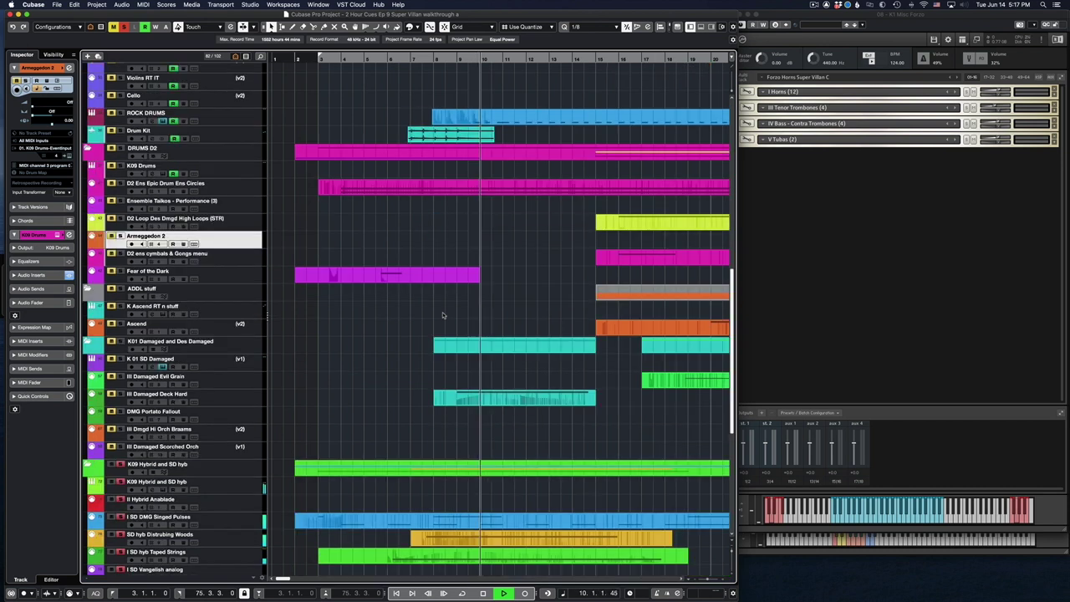
pyautogui.scroll(-4, 443, 315)
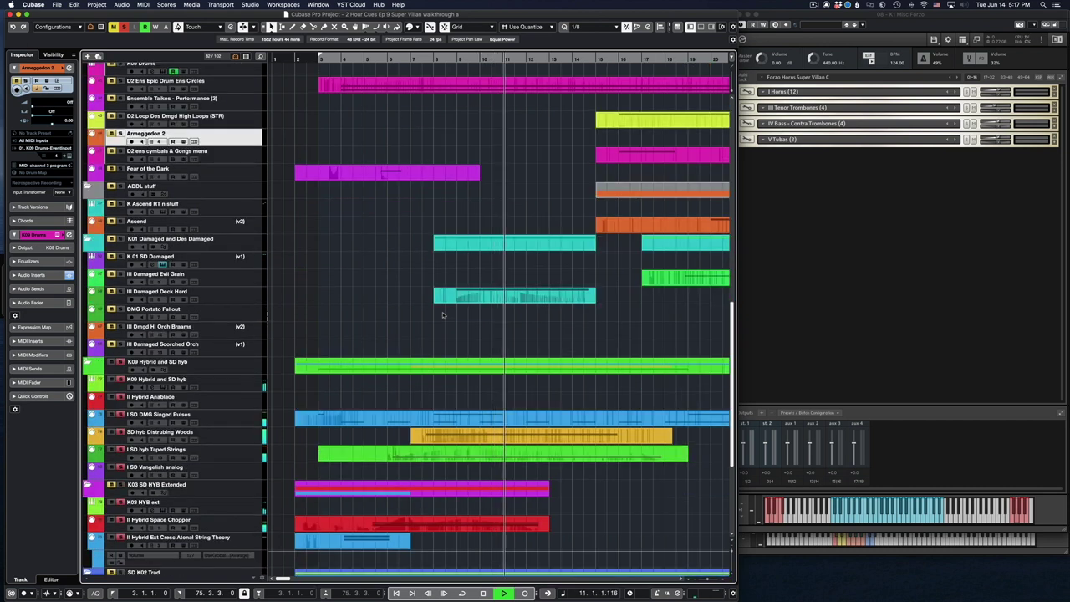
pyautogui.scroll(15, 444, 315)
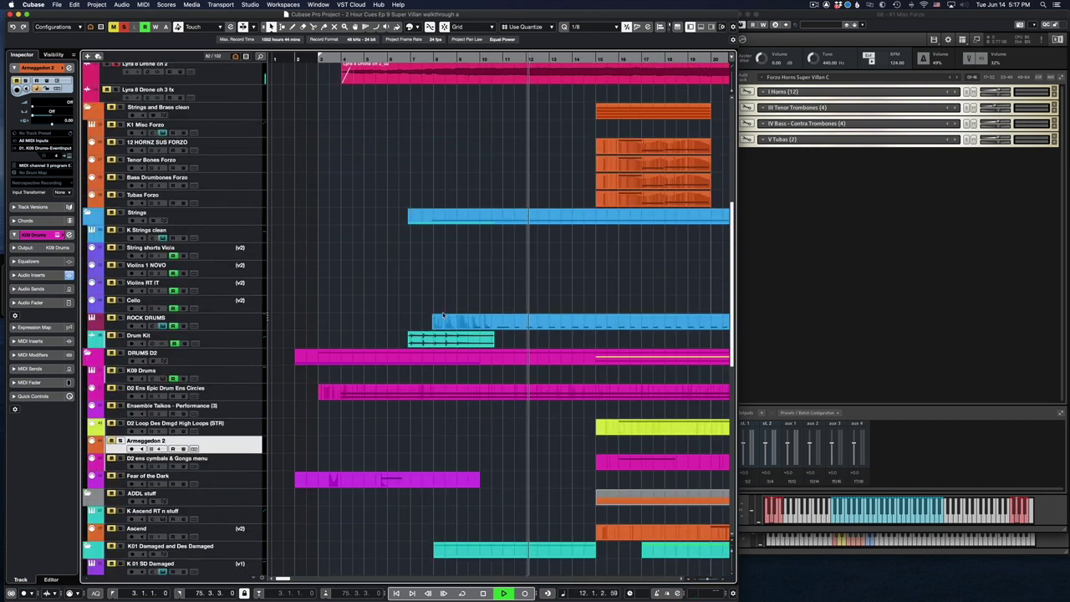
pyautogui.scroll(5, 443, 315)
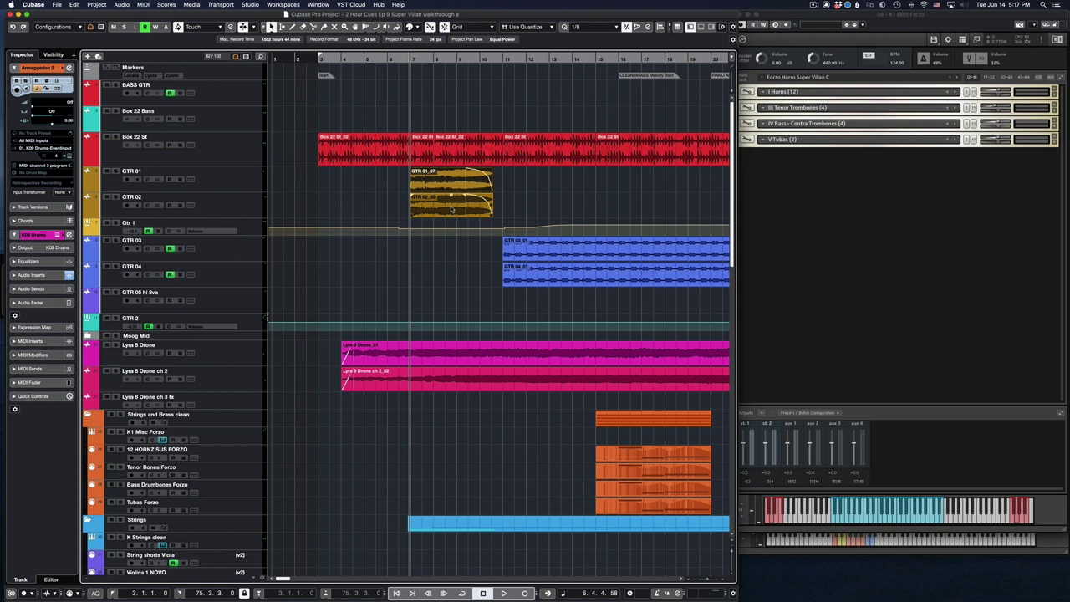
# - Play the full unsoloed arrangement from around bar 7 and select the GTR 04_01 event starting at bar 11
pyautogui.scroll(-5, 450, 226)
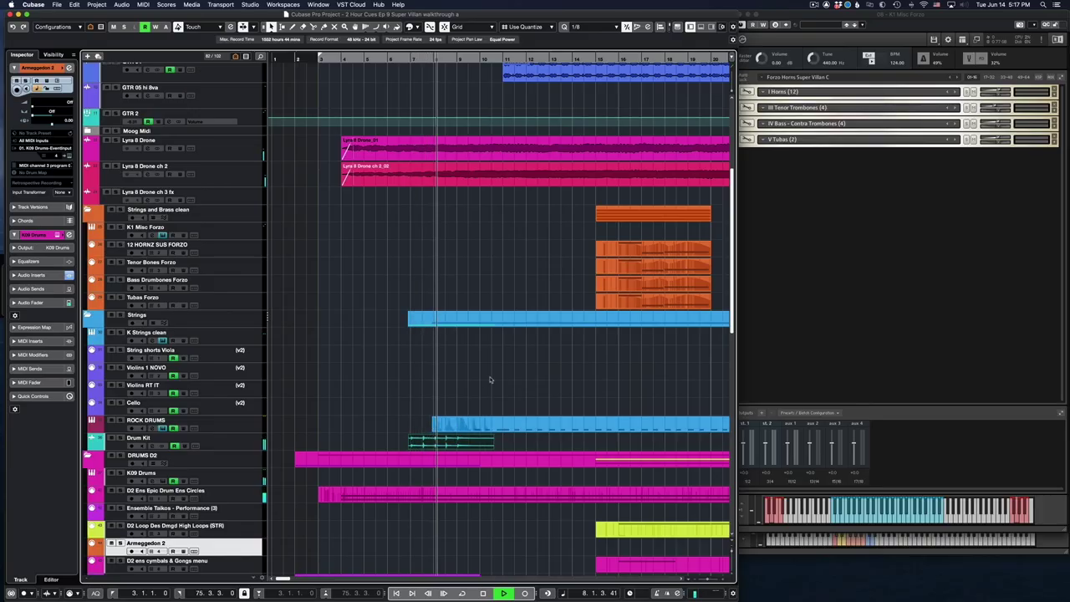
pyautogui.scroll(5, 490, 381)
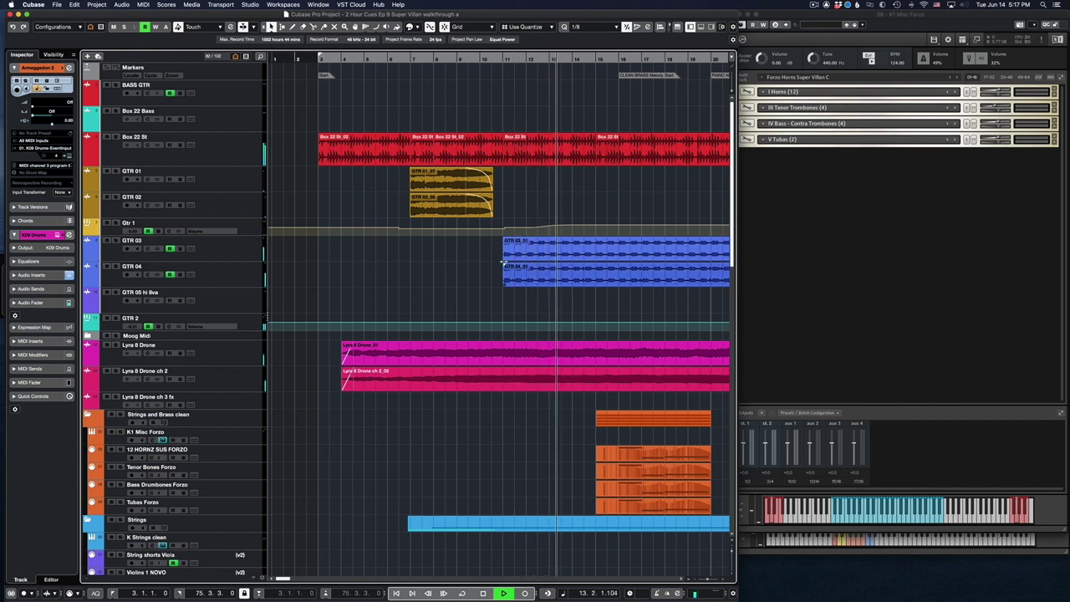
pyautogui.click(527, 271)
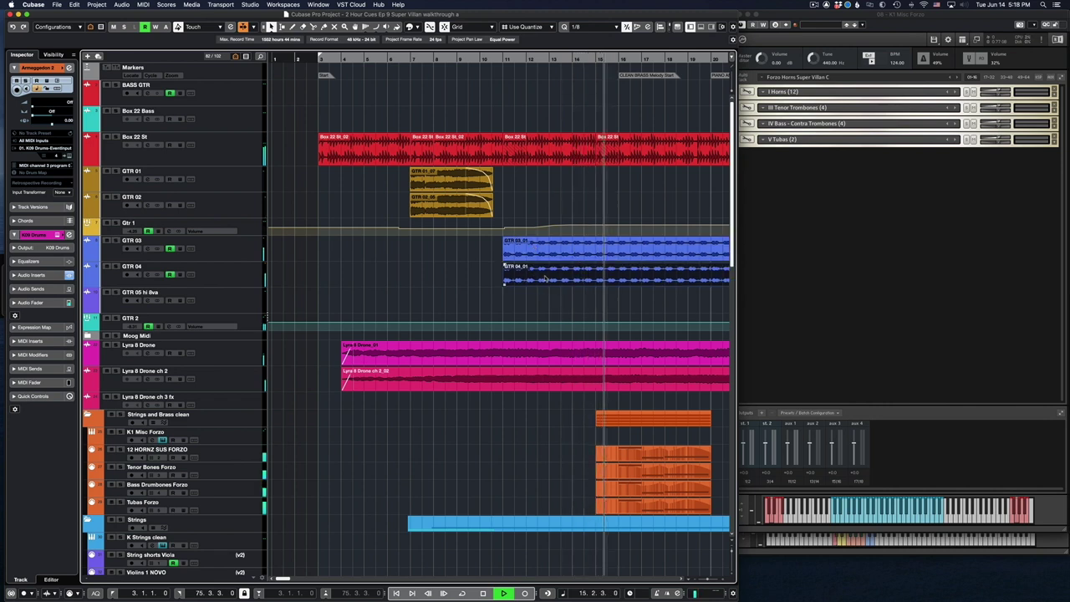
pyautogui.click(513, 413)
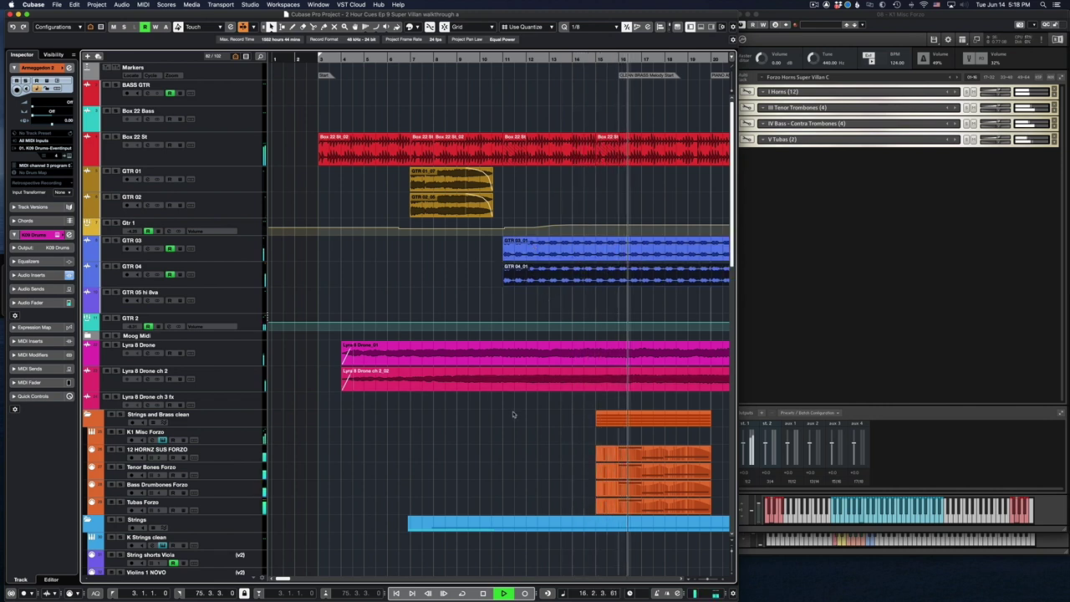
# - Follow the playback through the brass and drum tracks and select the Ascend part starting at bar 15
pyautogui.hscroll(3, 514, 414)
pyautogui.scroll(-4, 514, 435)
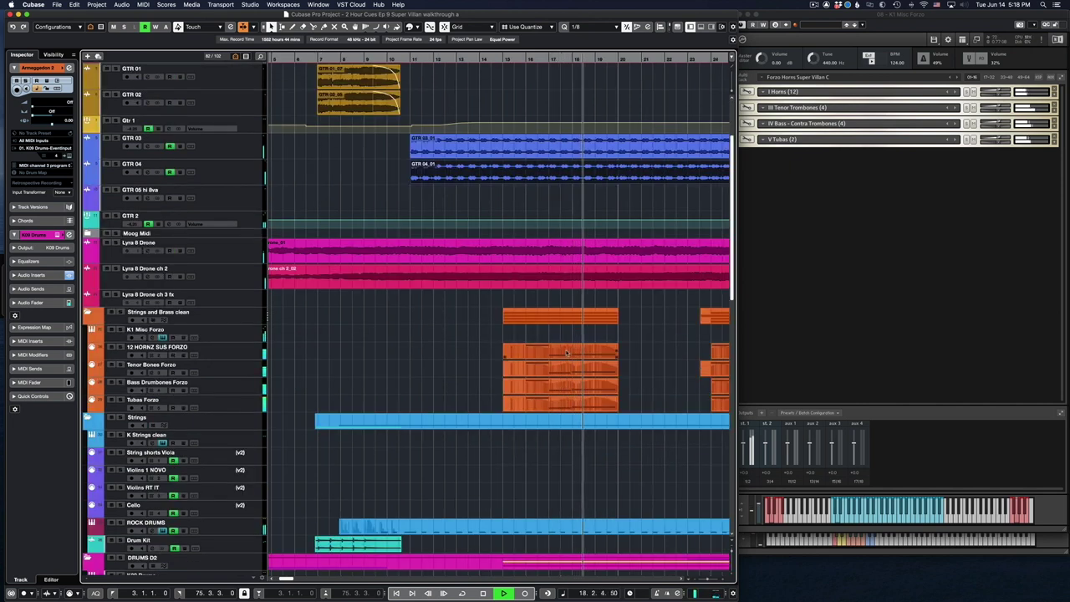
pyautogui.scroll(-6, 660, 366)
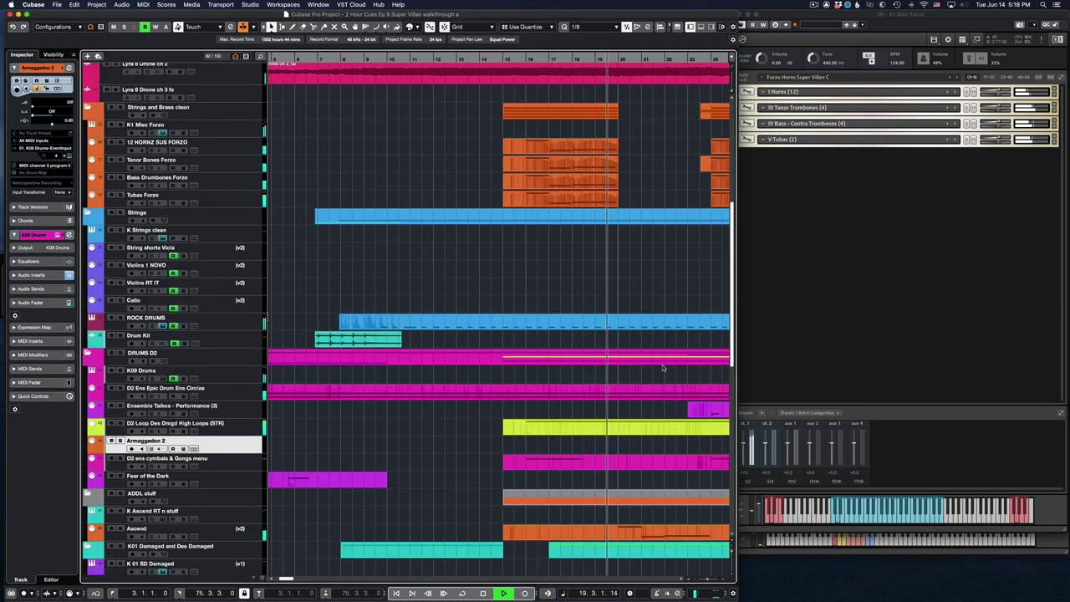
pyautogui.scroll(-3, 660, 372)
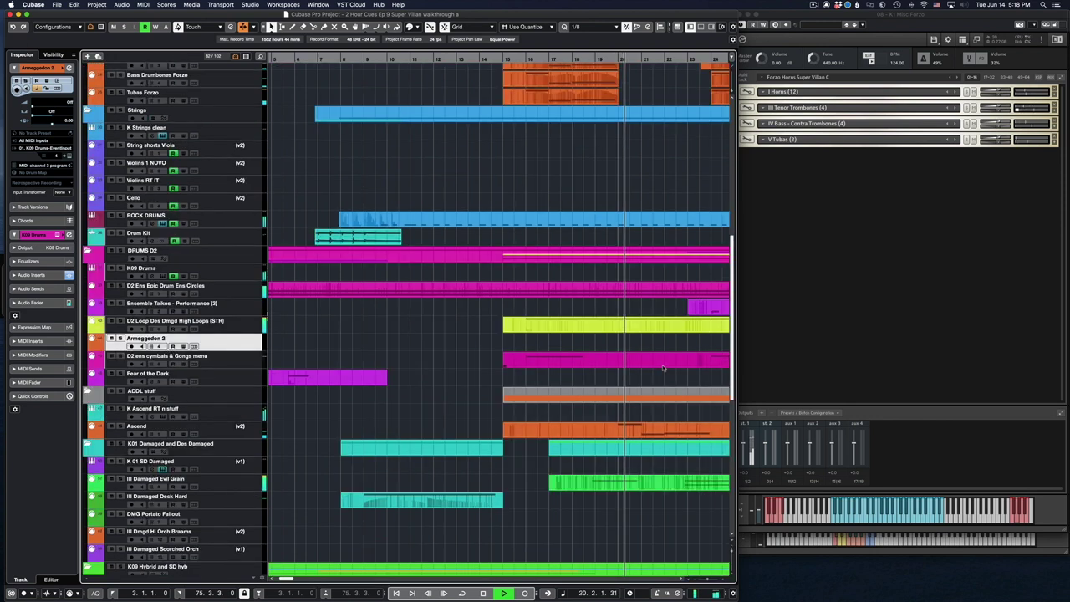
pyautogui.click(604, 427)
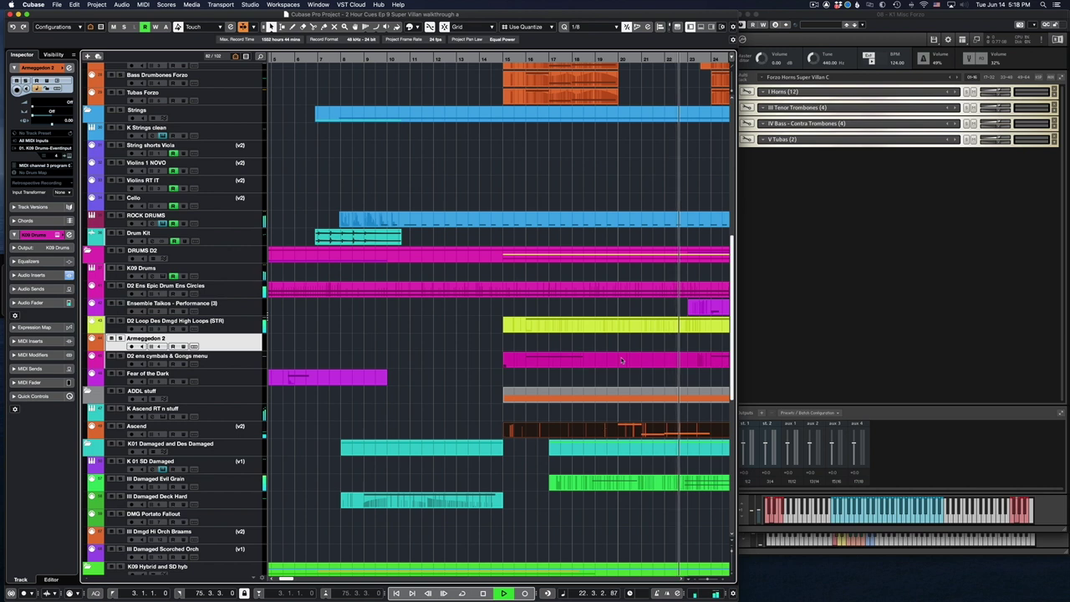
# - Follow the arrangement past bar 26, then open the ROCK DRUMS part in the Key Editor and play it around bar 33
pyautogui.scroll(3, 619, 385)
pyautogui.hscroll(5, 621, 361)
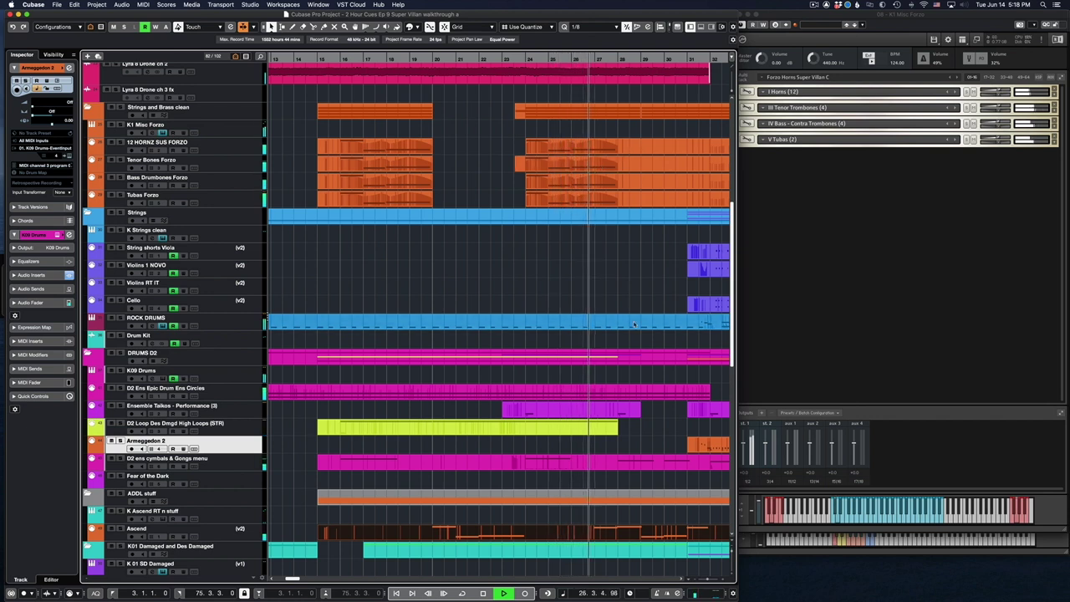
pyautogui.scroll(6, 634, 325)
pyautogui.scroll(3, 636, 318)
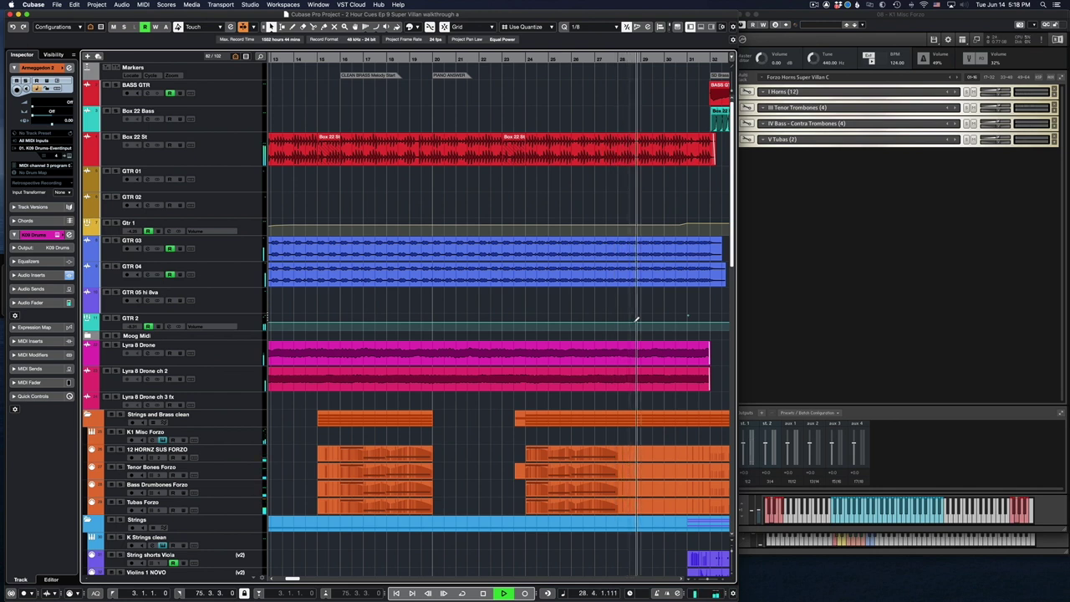
pyautogui.scroll(-3, 636, 319)
pyautogui.hscroll(3, 634, 324)
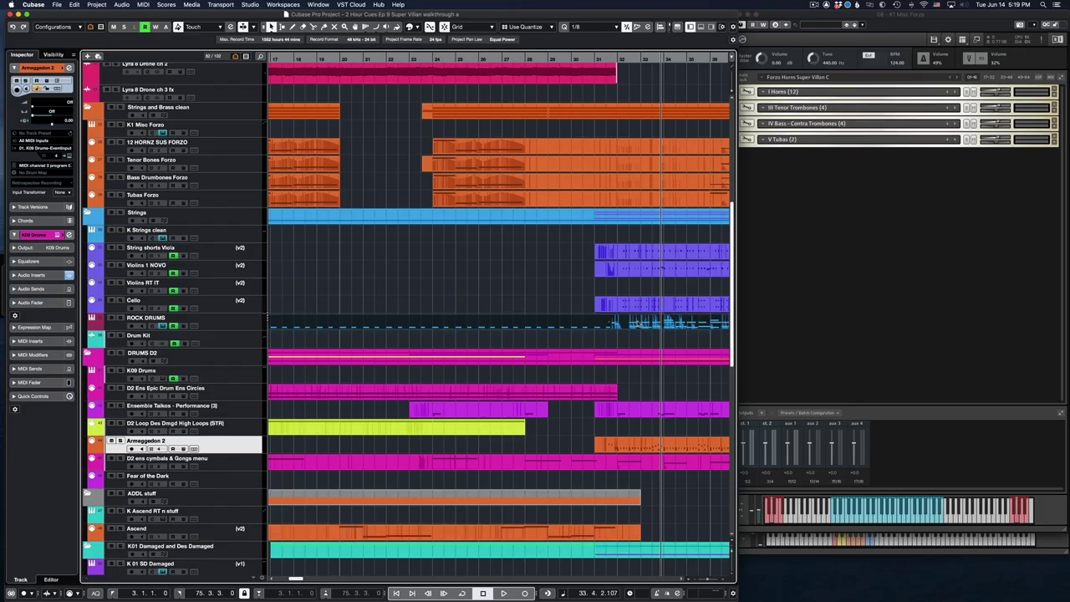
pyautogui.doubleClick(420, 327)
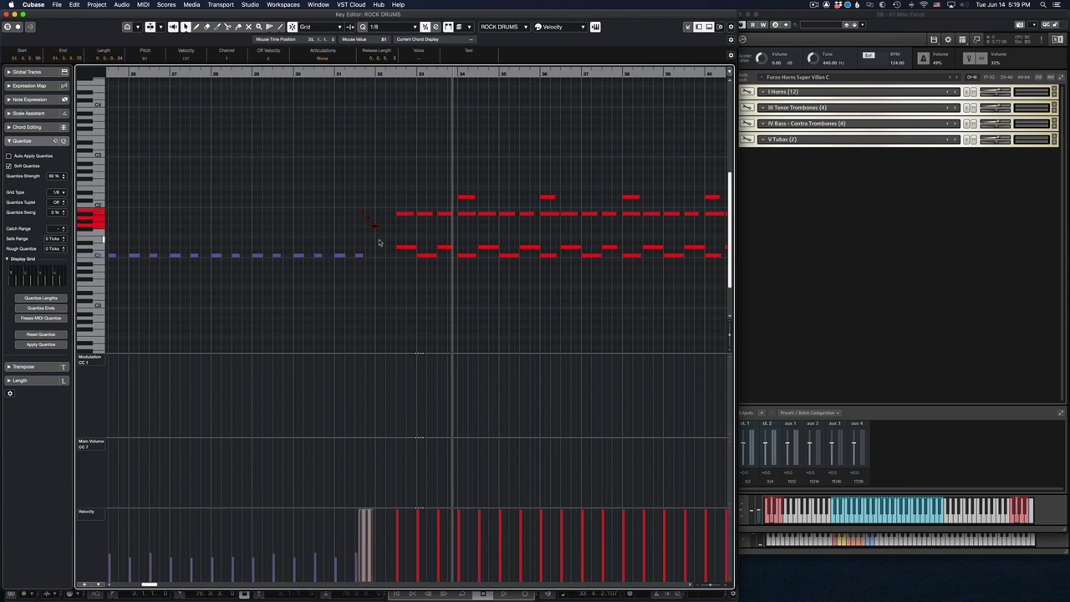
pyautogui.press('space')
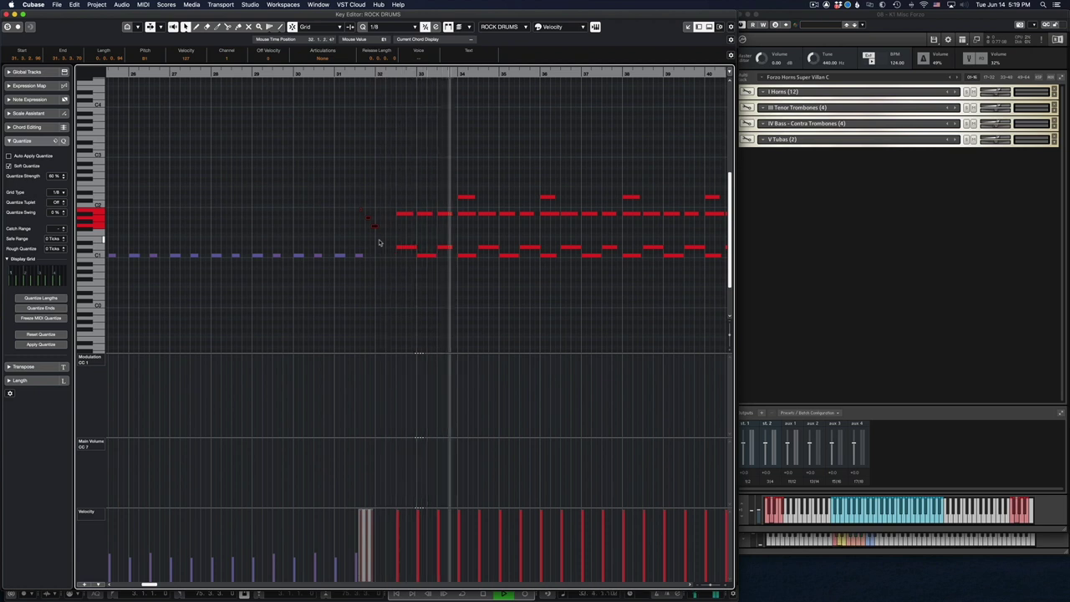
# - Close the Key Editor and follow the playing arrangement from bar 37 through the brass, strings, drums, Damaged and guitar tracks
pyautogui.press('Escape')
pyautogui.hscroll(10, 468, 277)
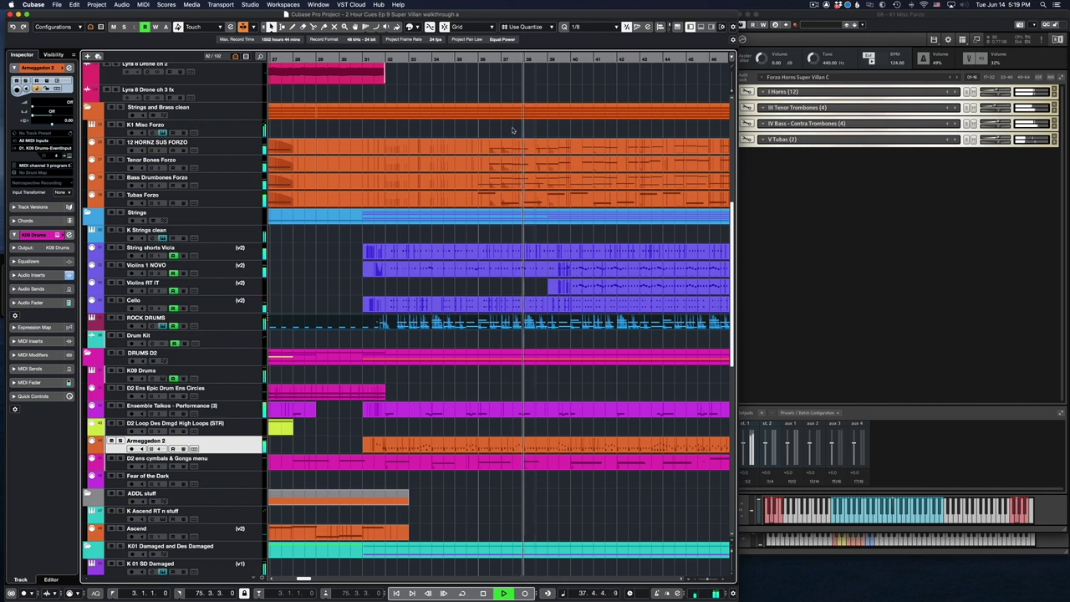
pyautogui.scroll(3, 468, 125)
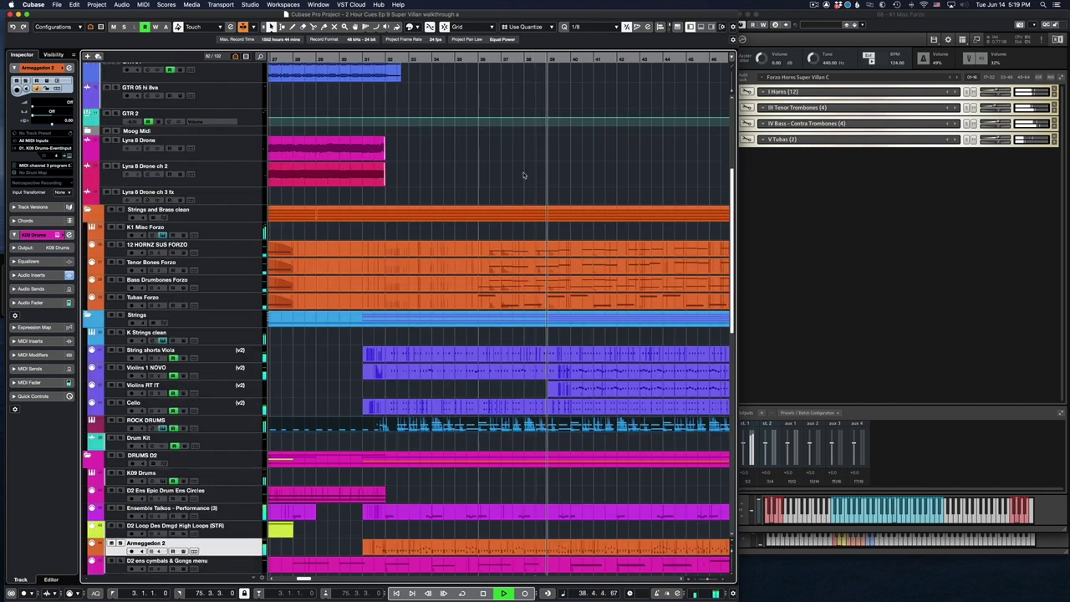
pyautogui.scroll(-12, 524, 175)
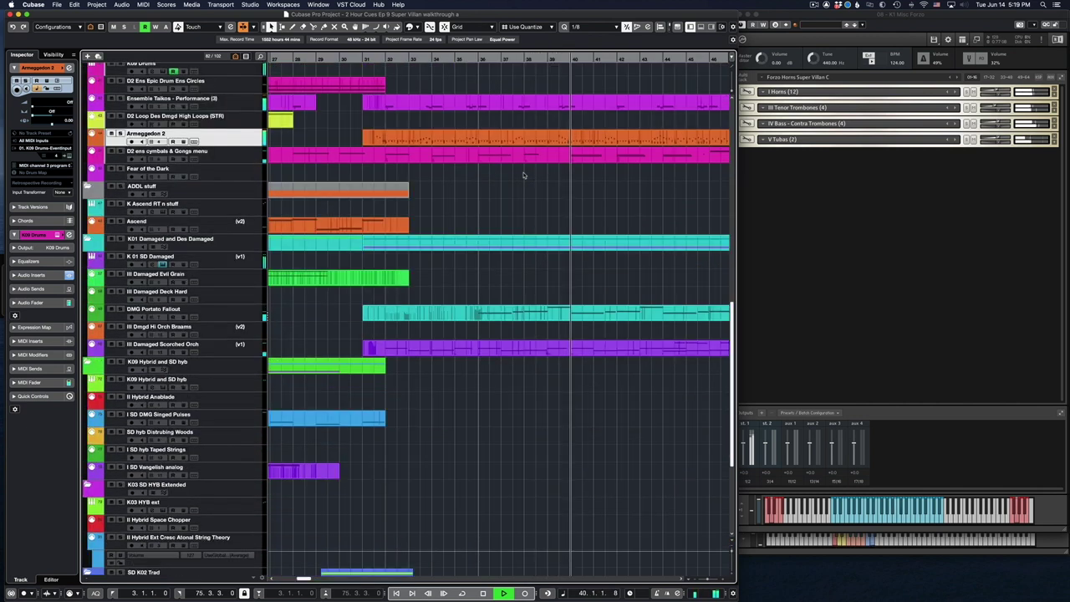
pyautogui.scroll(3, 523, 175)
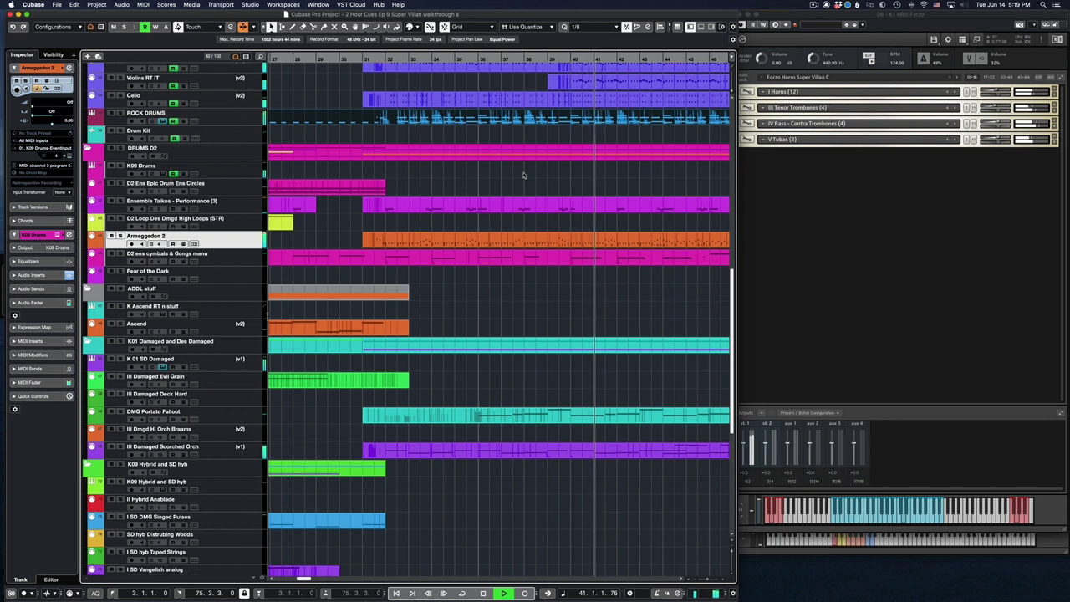
pyautogui.scroll(3, 524, 175)
pyautogui.scroll(3, 524, 175)
pyautogui.scroll(3, 523, 175)
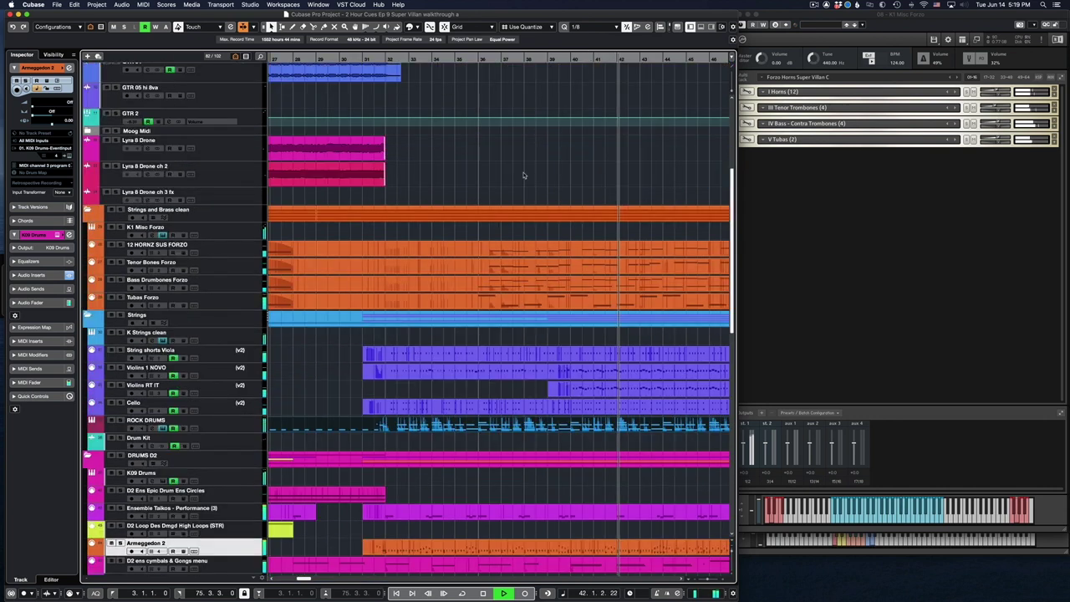
pyautogui.scroll(3, 523, 174)
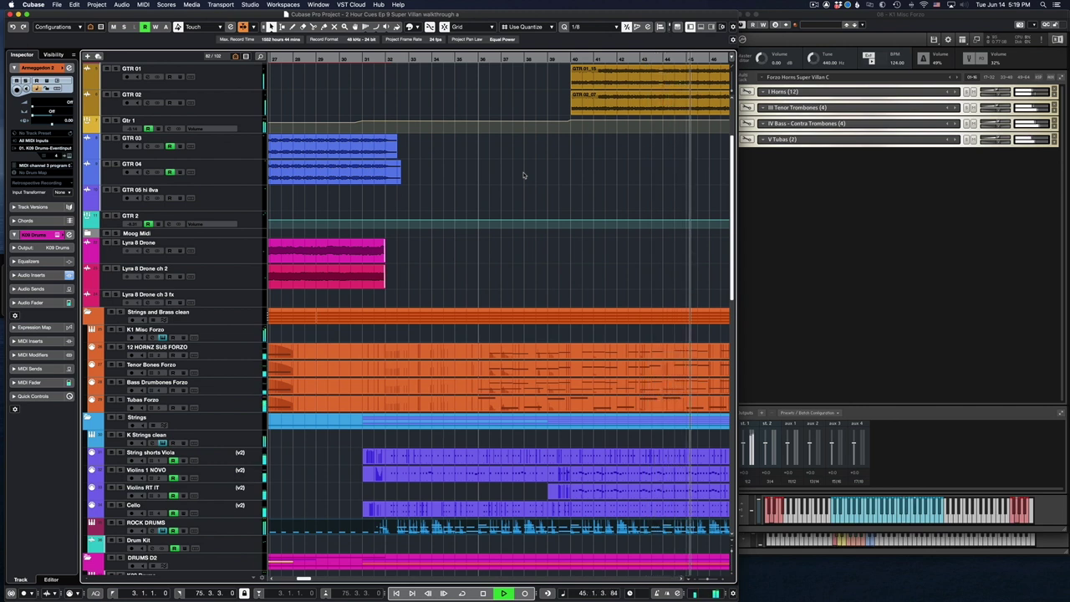
# - Follow the playback past bar 46 to the Box 22 St break at bar 52, examining the guitar and bass tracks
pyautogui.hscroll(5, 523, 174)
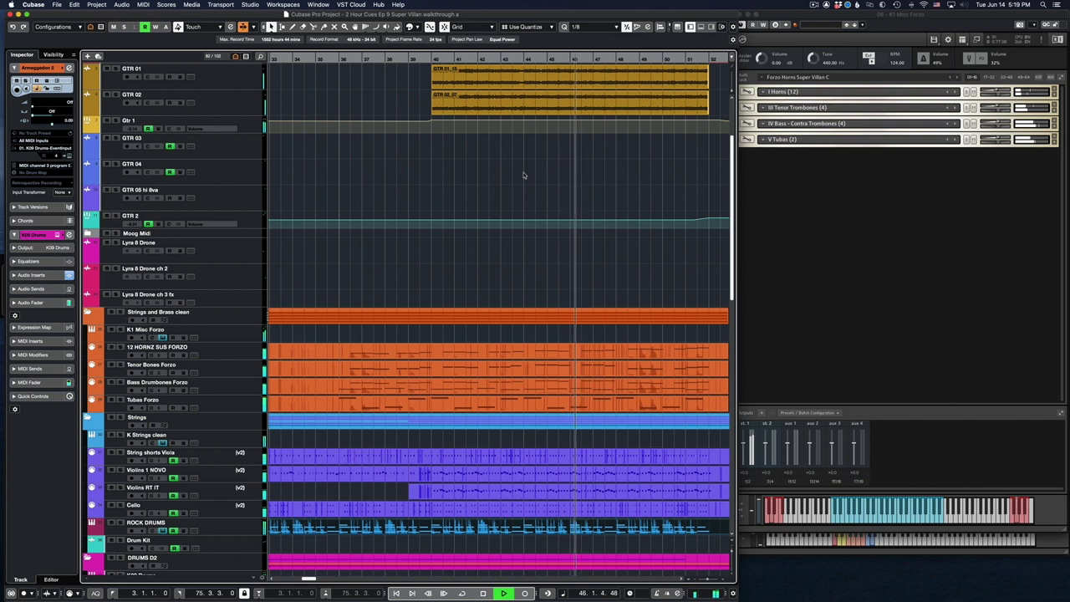
pyautogui.hscroll(2, 524, 175)
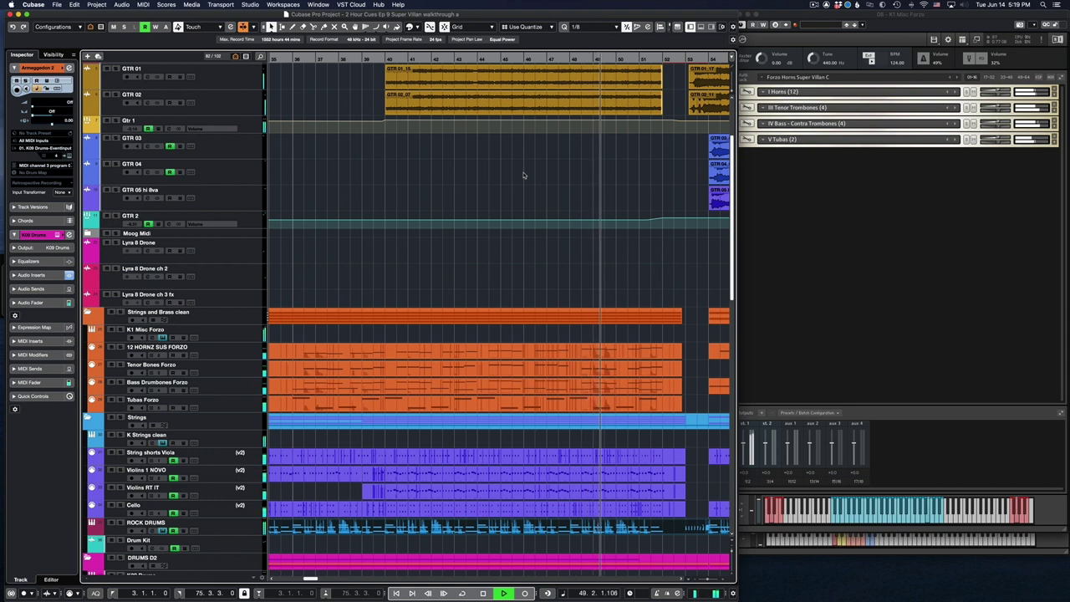
pyautogui.scroll(3, 523, 174)
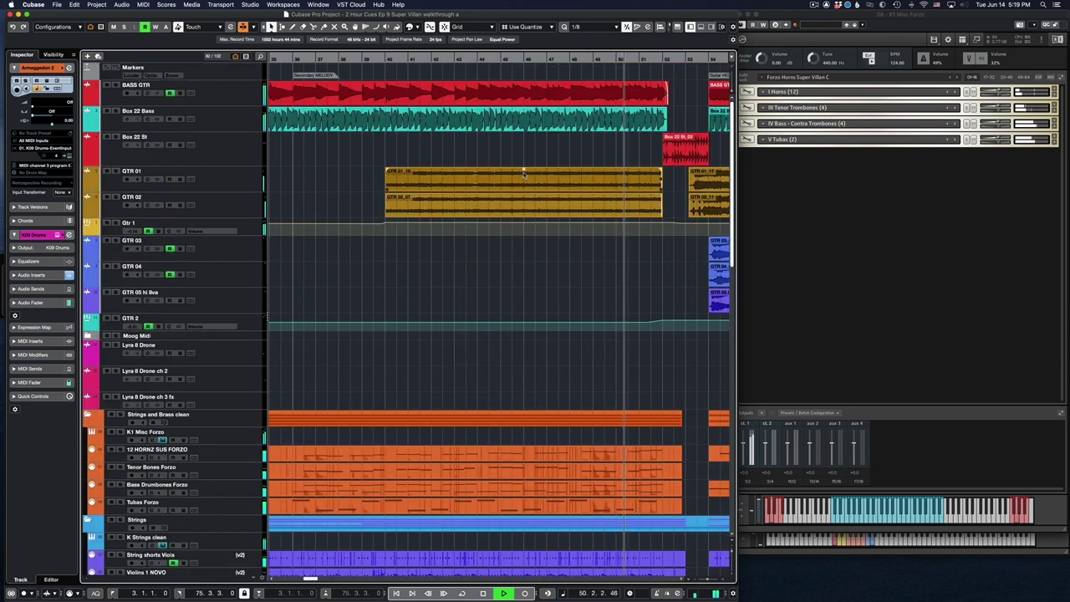
pyautogui.hscroll(2, 523, 173)
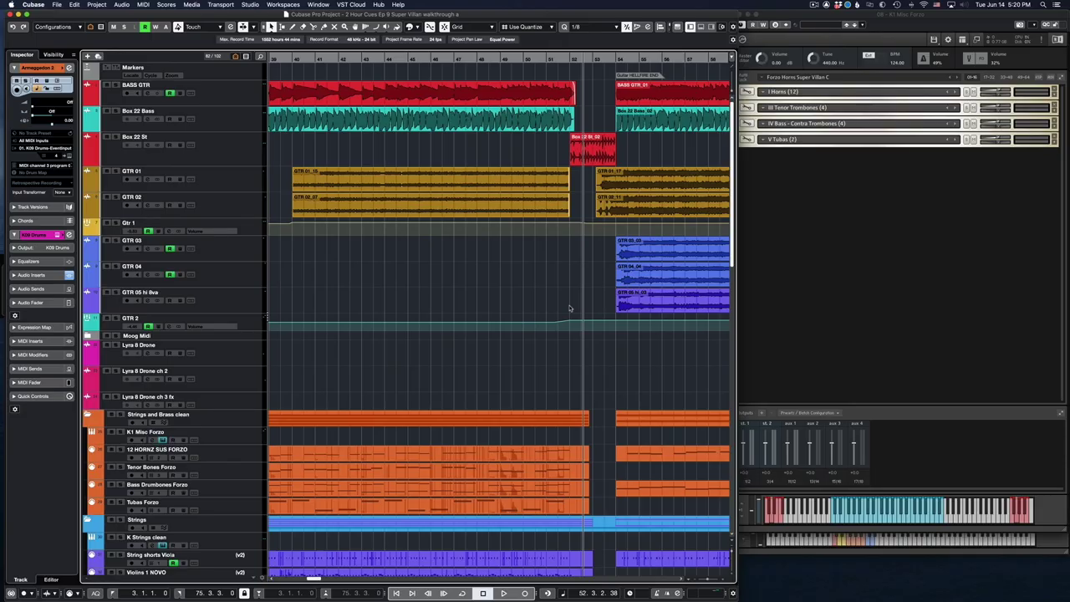
# - Play the soloed guitars and ROCK DRUMS around bar 53, then select the Box 22 St event and play from bar 52
pyautogui.scroll(-5, 570, 308)
pyautogui.scroll(5, 570, 309)
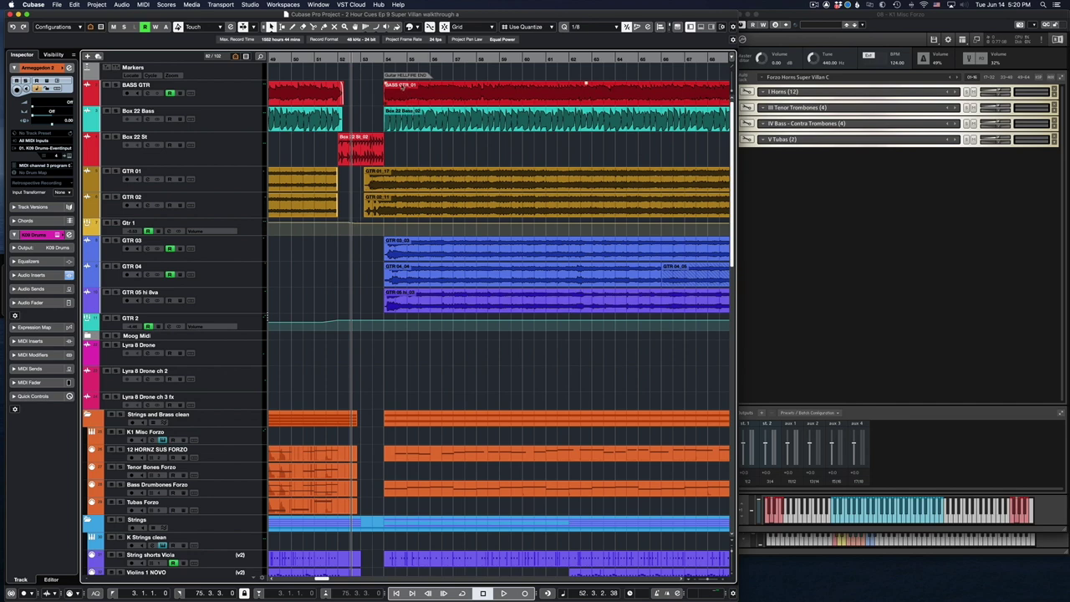
pyautogui.click(404, 88)
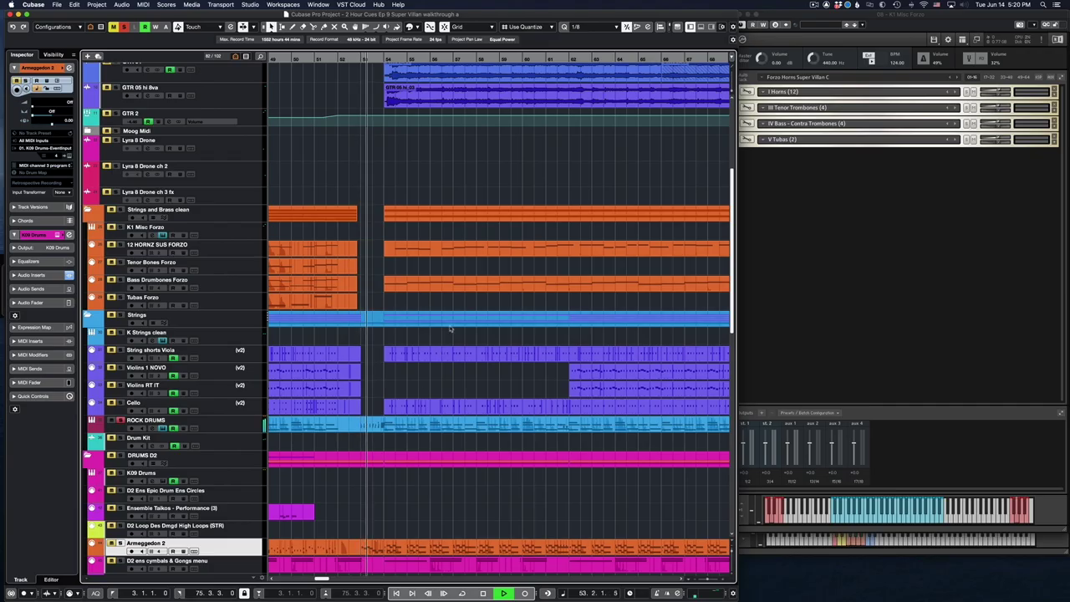
pyautogui.scroll(3, 450, 328)
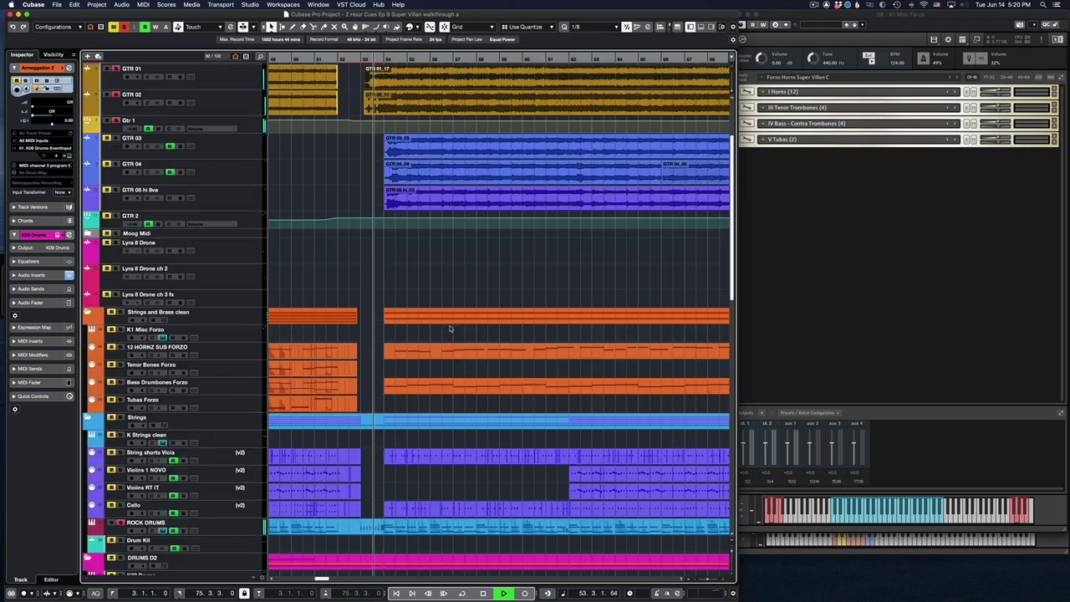
pyautogui.scroll(3, 449, 328)
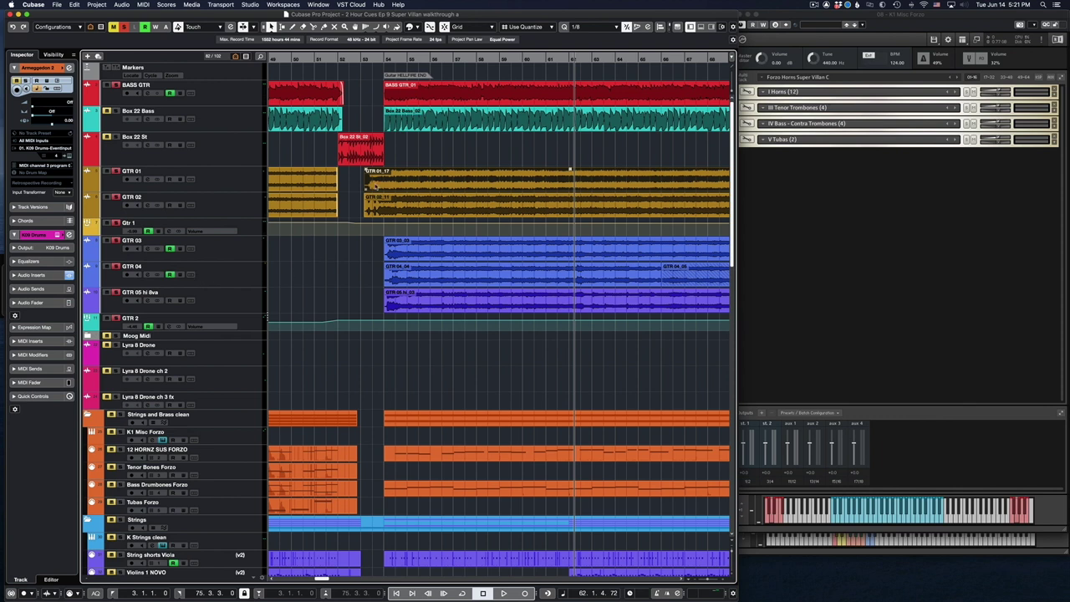
pyautogui.click(364, 152)
pyautogui.hotkey('alt', 'space')
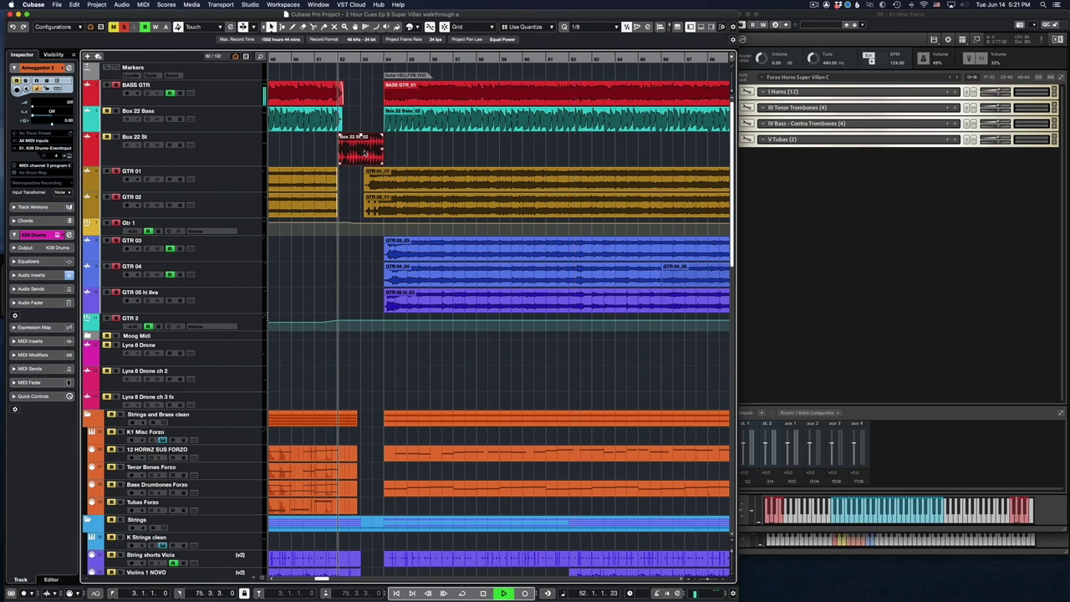
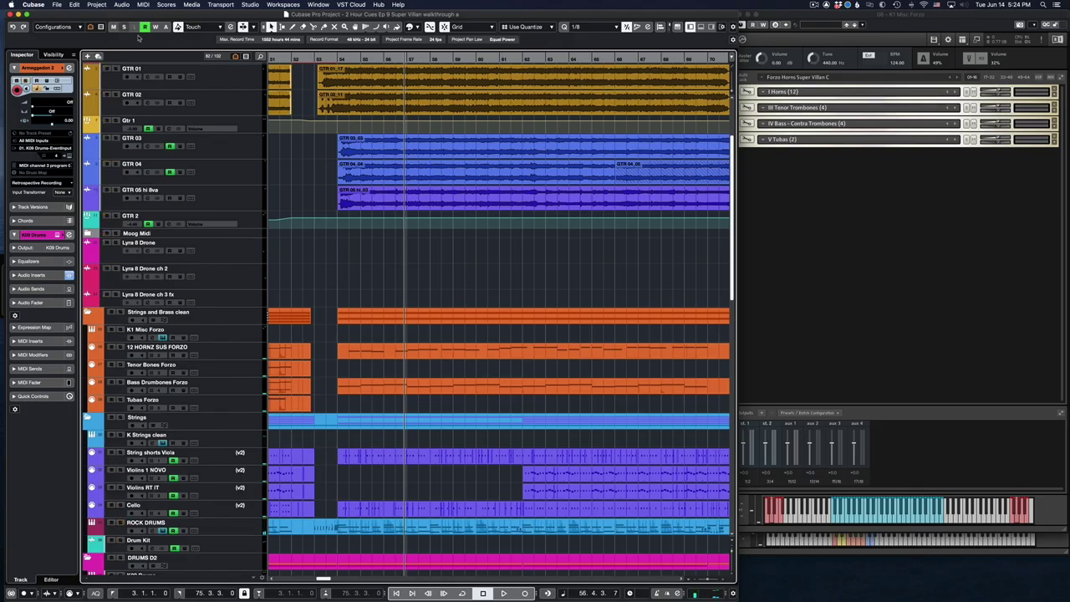
# - Inspect the notes and controller curves of the III Damaged Evil Grain part in the Key Editor, then close the editor
pyautogui.scroll(-10, 362, 171)
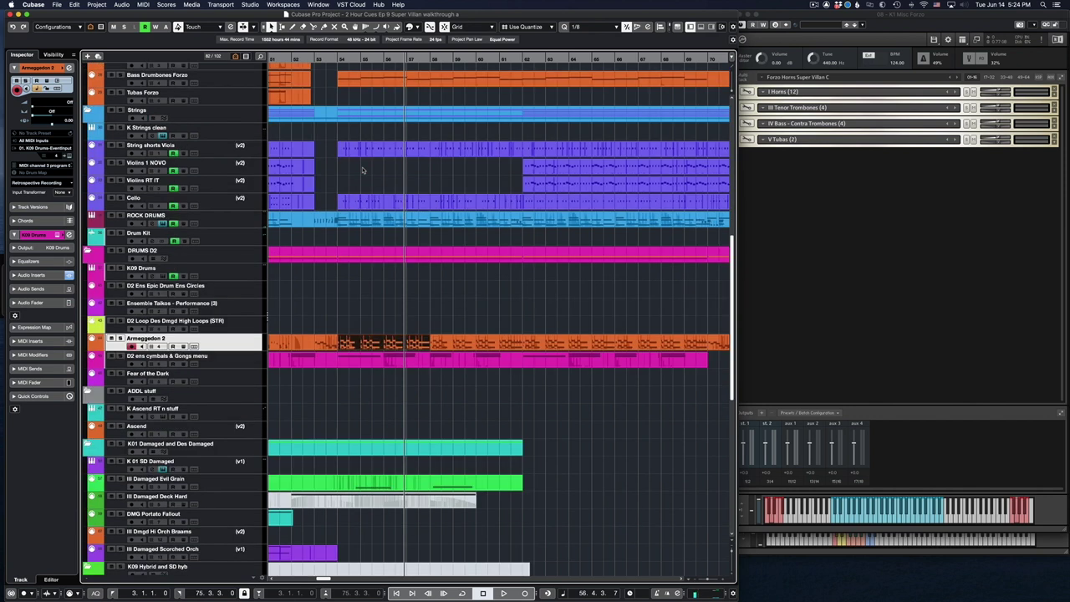
pyautogui.scroll(-4, 362, 171)
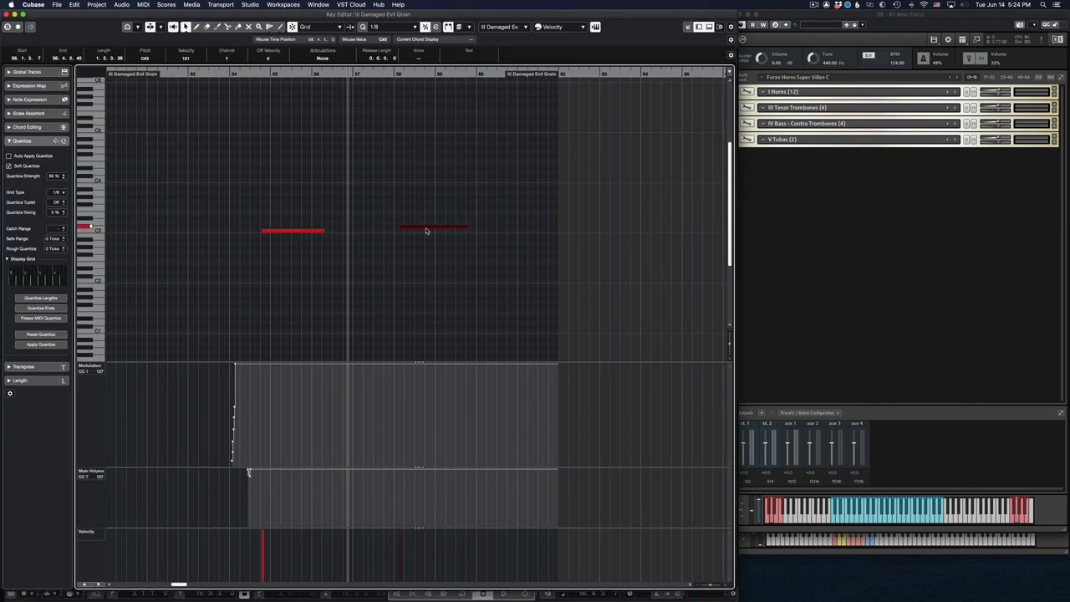
pyautogui.press('Return')
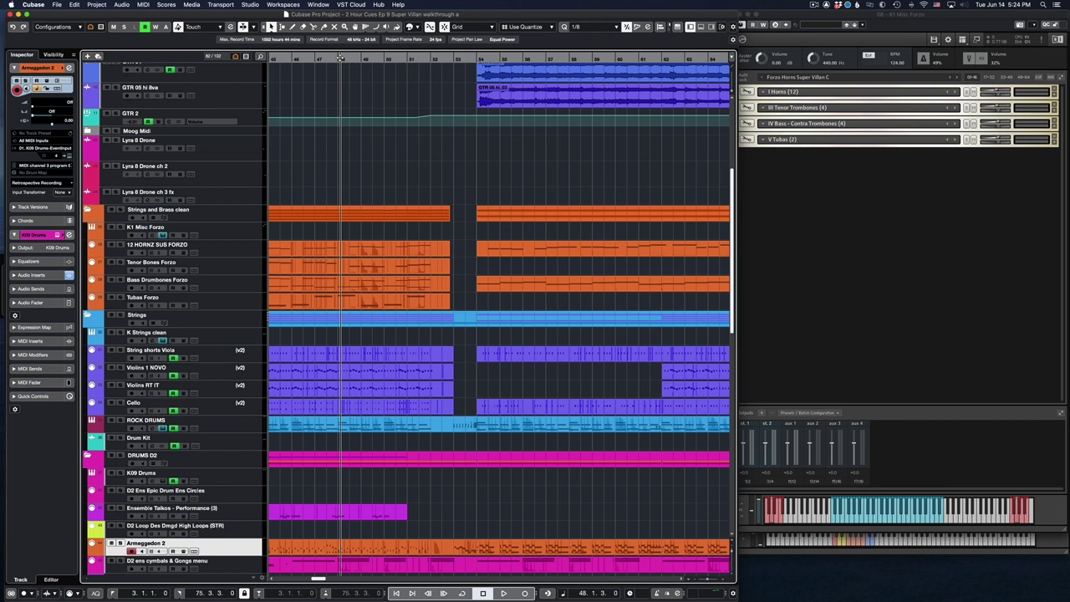
# - Play the full mix from bar 48 and follow the bass and guitar tracks into the section at bar 54
pyautogui.press('space')
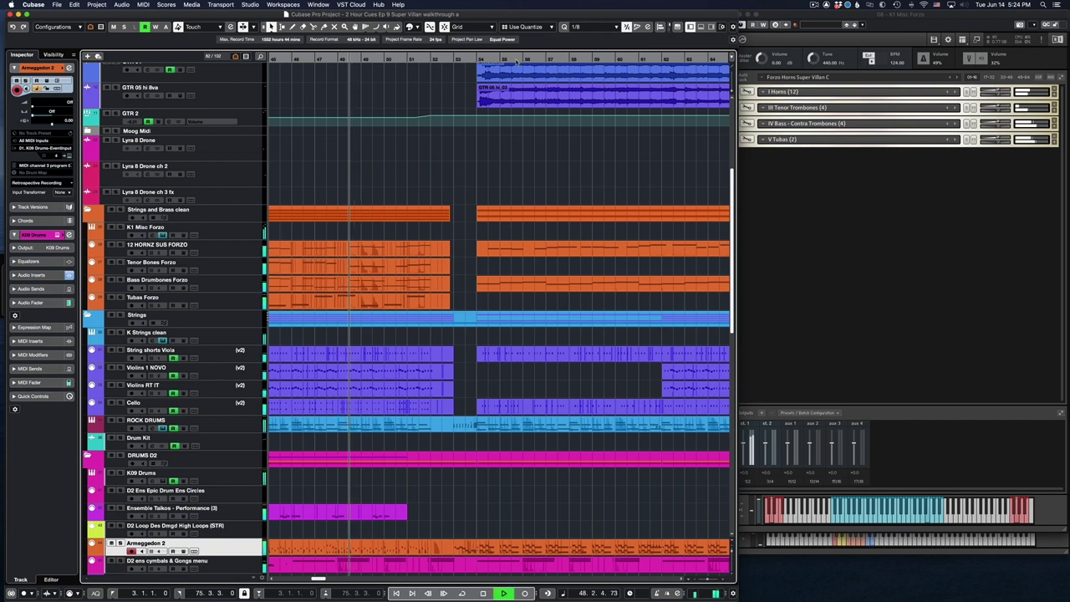
pyautogui.scroll(5, 496, 127)
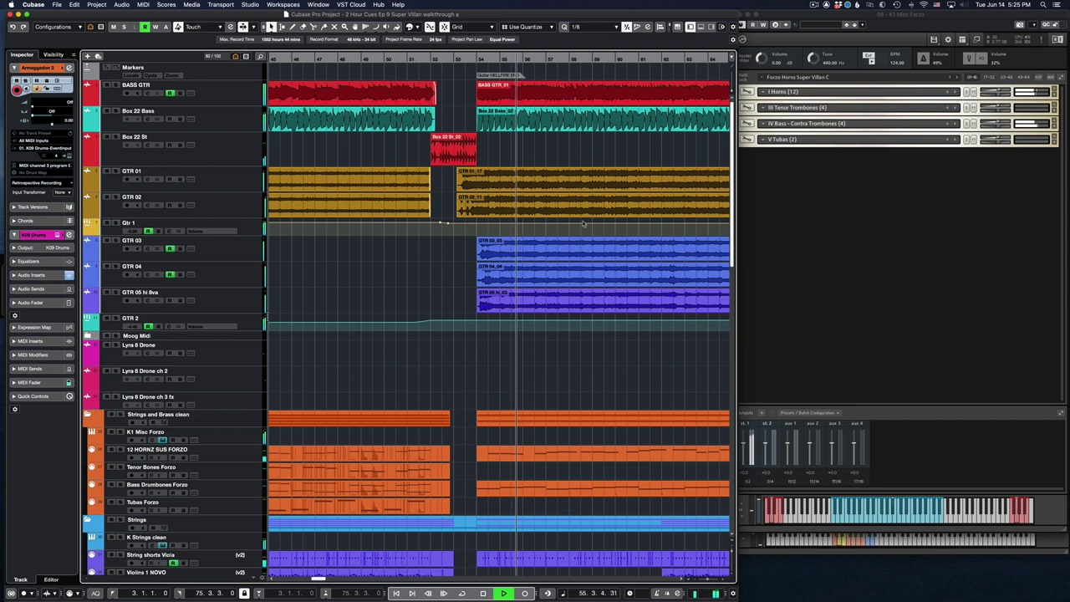
pyautogui.scroll(-3, 583, 223)
pyautogui.hscroll(3, 584, 223)
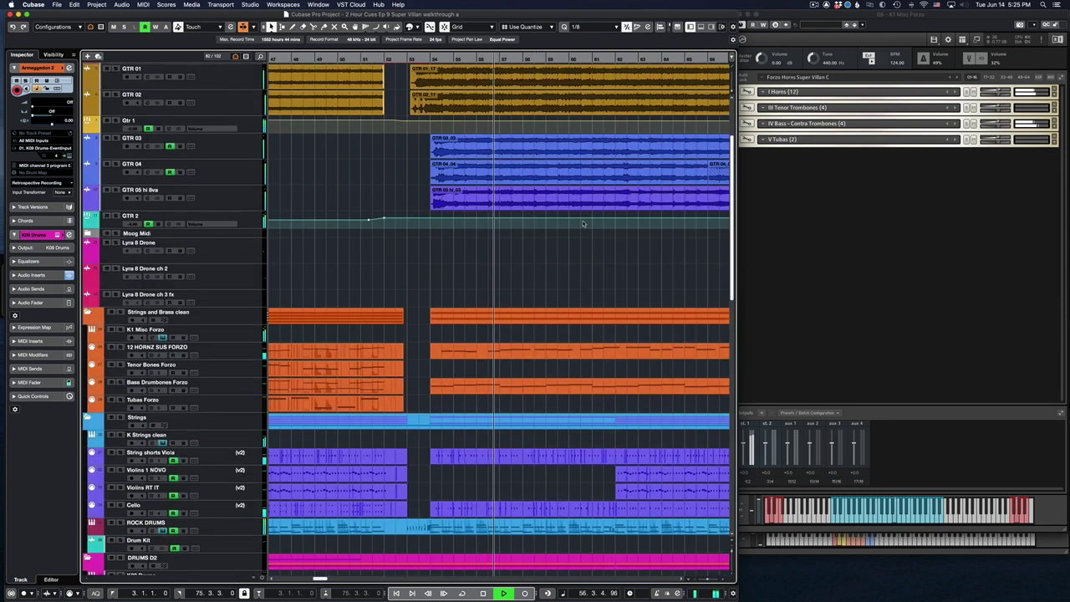
pyautogui.hscroll(2, 584, 223)
# - Follow the playback from bar 57, examining the string, drum, Damaged, hybrid and Sound Scapes parts across the track list
pyautogui.scroll(-10, 584, 223)
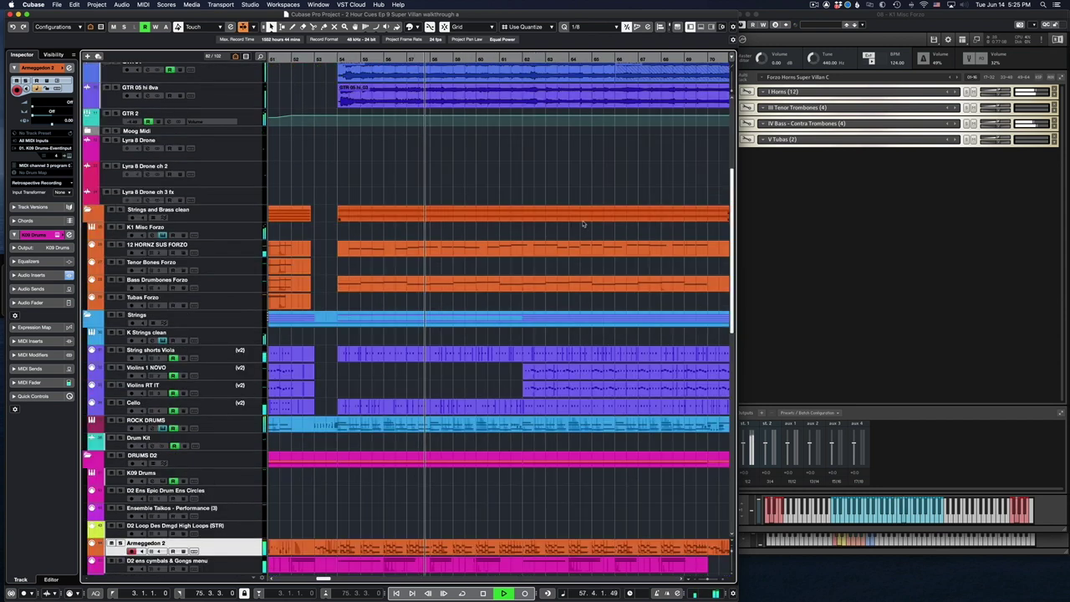
pyautogui.scroll(-3, 584, 223)
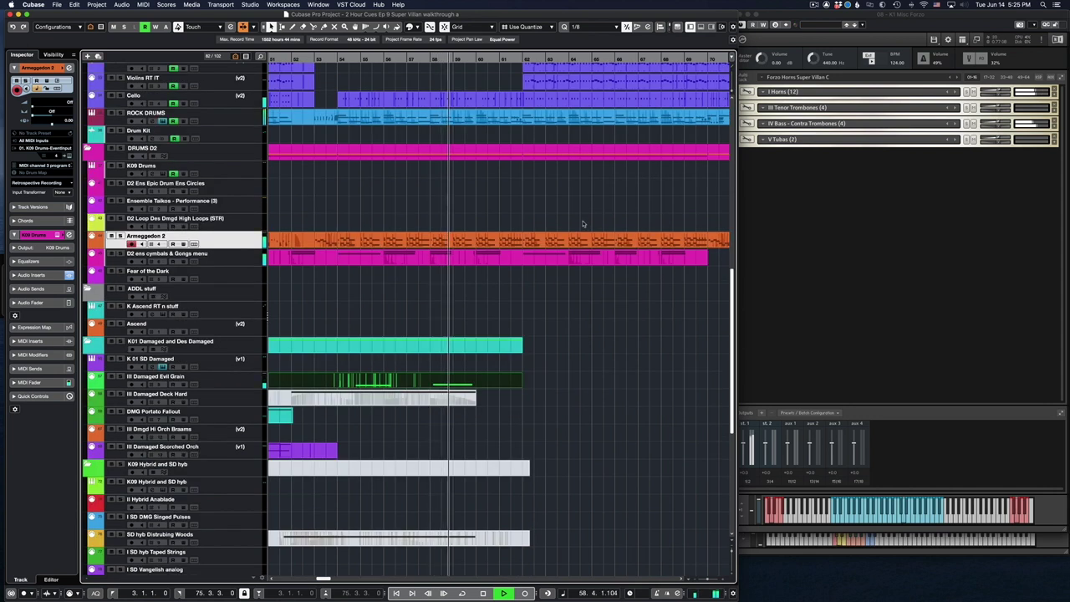
pyautogui.scroll(-6, 584, 224)
pyautogui.scroll(-2, 584, 223)
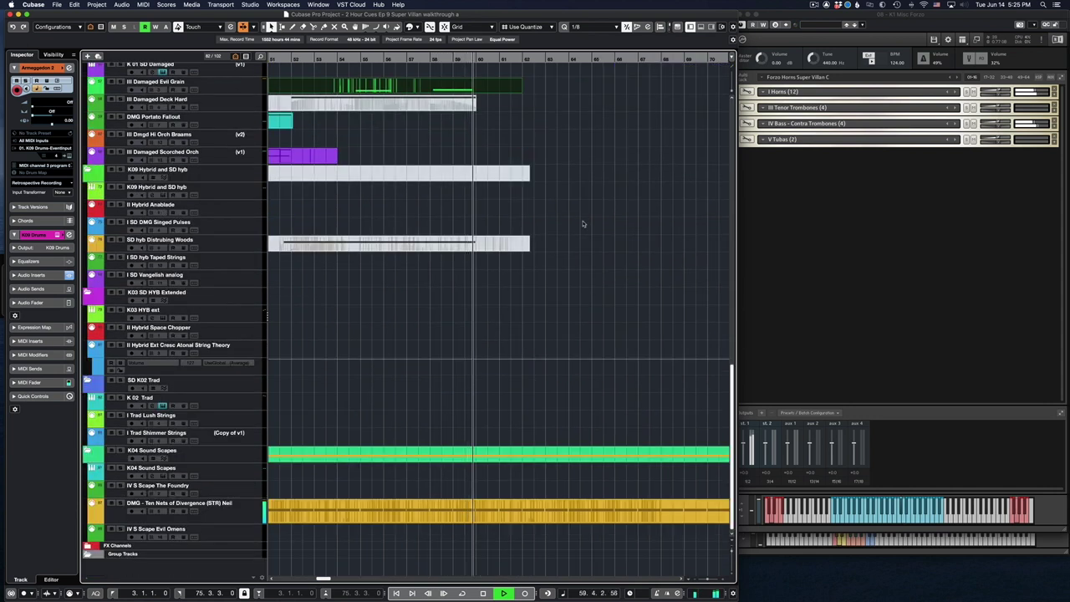
pyautogui.scroll(8, 583, 223)
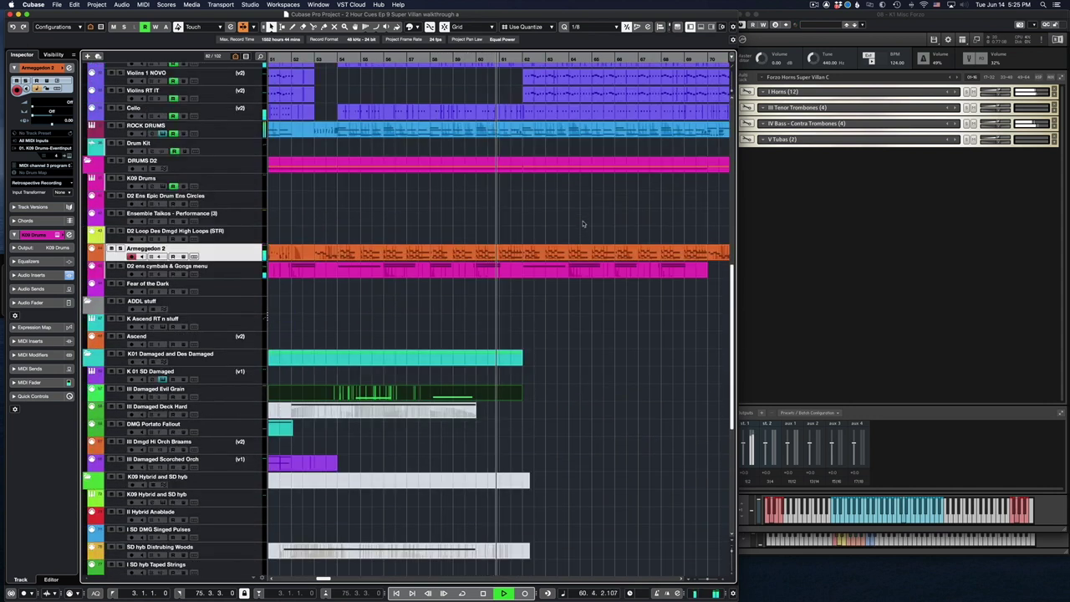
pyautogui.scroll(3, 583, 223)
pyautogui.scroll(2, 583, 223)
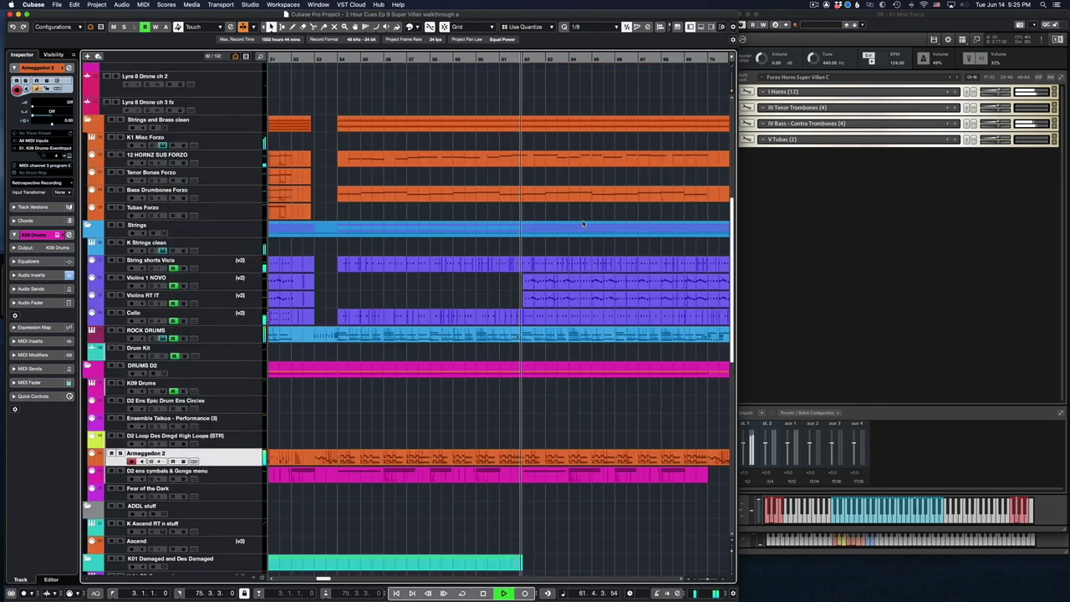
# - Audition the soloed DMG - Ten Nets of Divergence track and expand I SD Designer in the K04 Sound Scapes instrument, then stop playback
pyautogui.press('g')
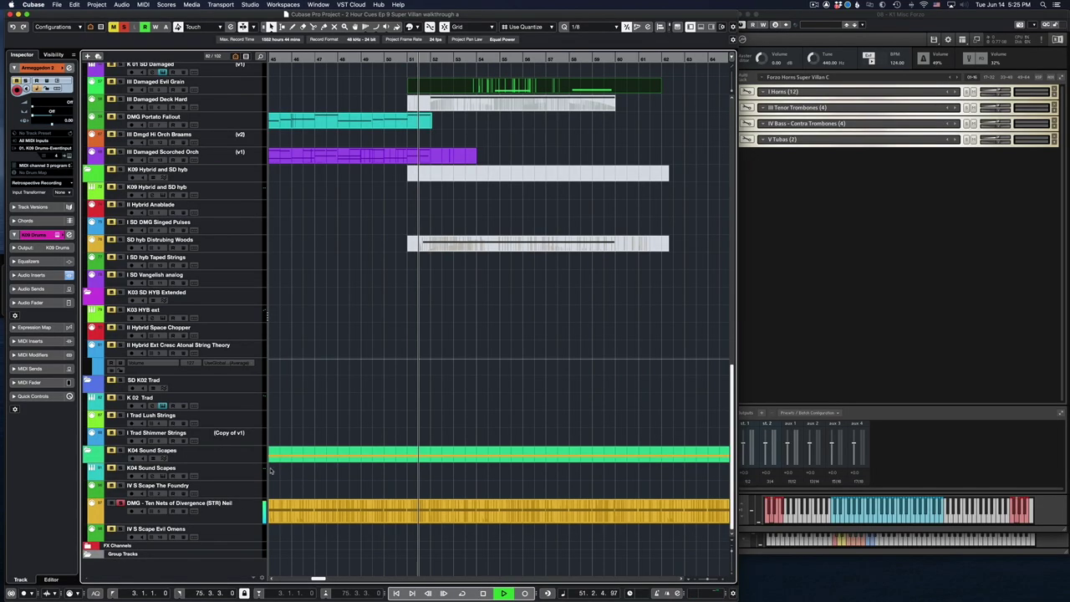
pyautogui.click(179, 506)
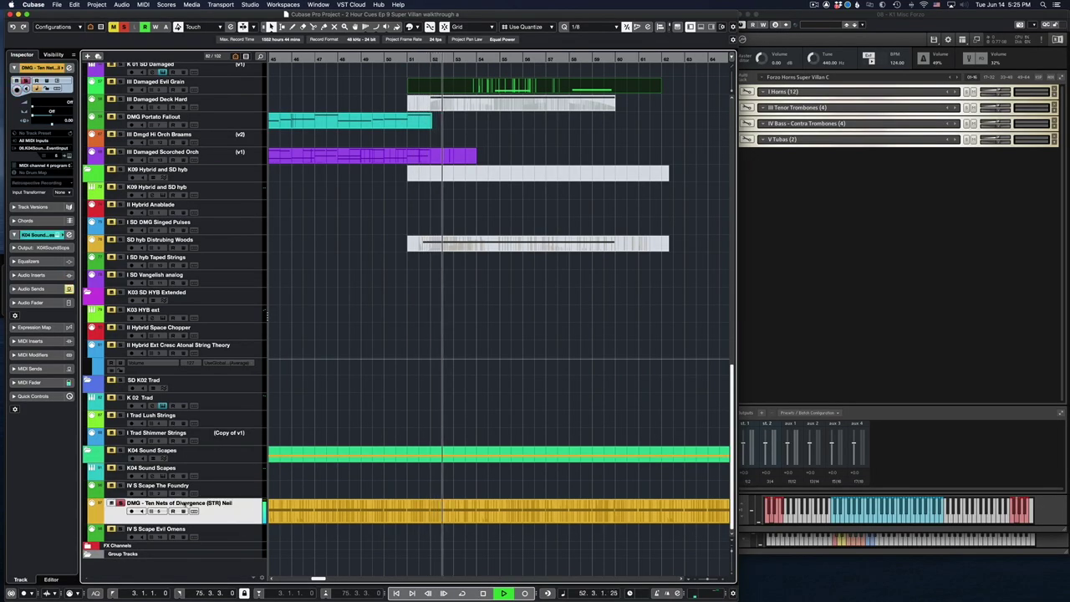
pyautogui.click(165, 477)
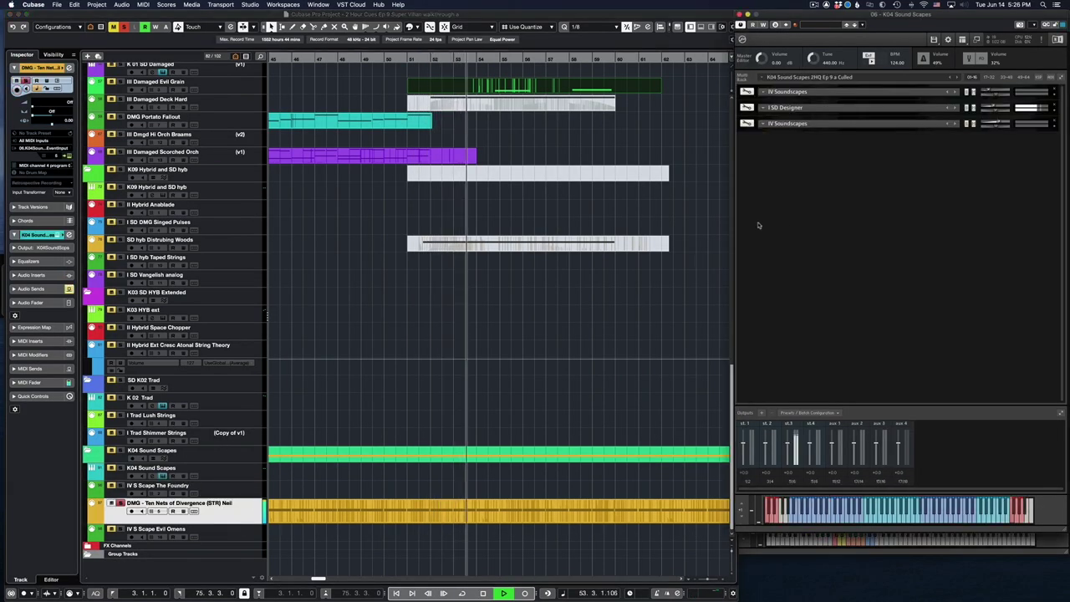
pyautogui.click(1056, 113)
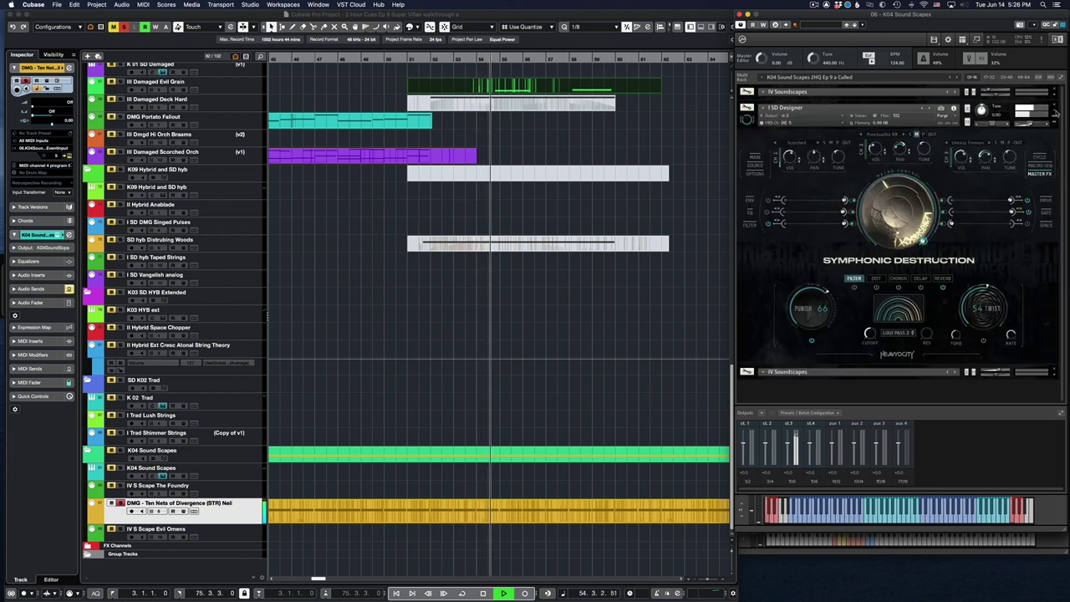
pyautogui.press('space')
# - Solo the Box 22 Bass track alongside the playing strings and ROCK DRUMS, and point out the GTR 01 part starting at bar 40
pyautogui.click(670, 281)
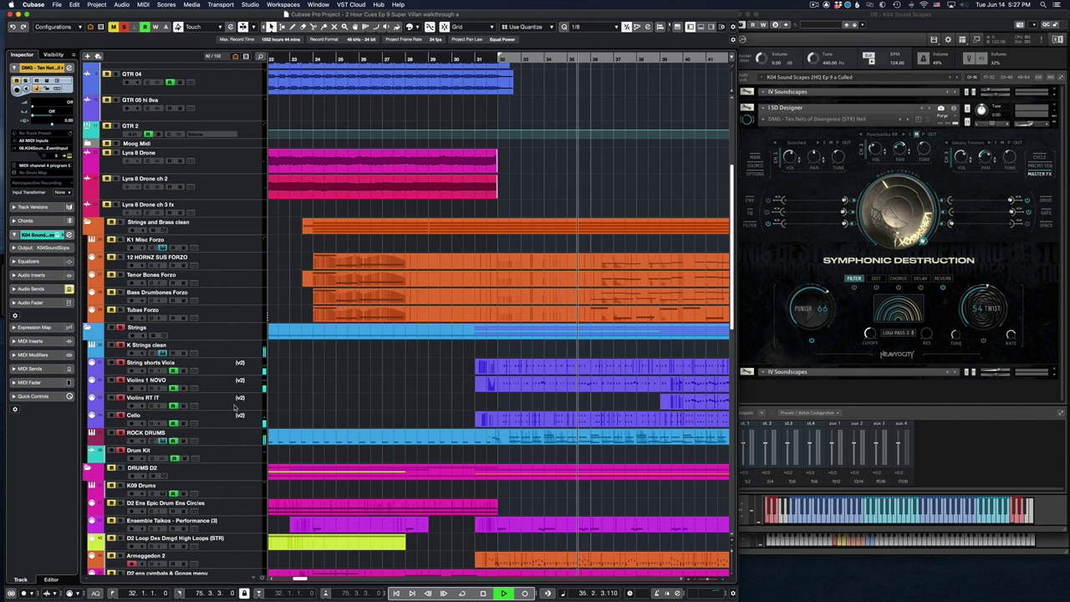
pyautogui.scroll(5, 233, 142)
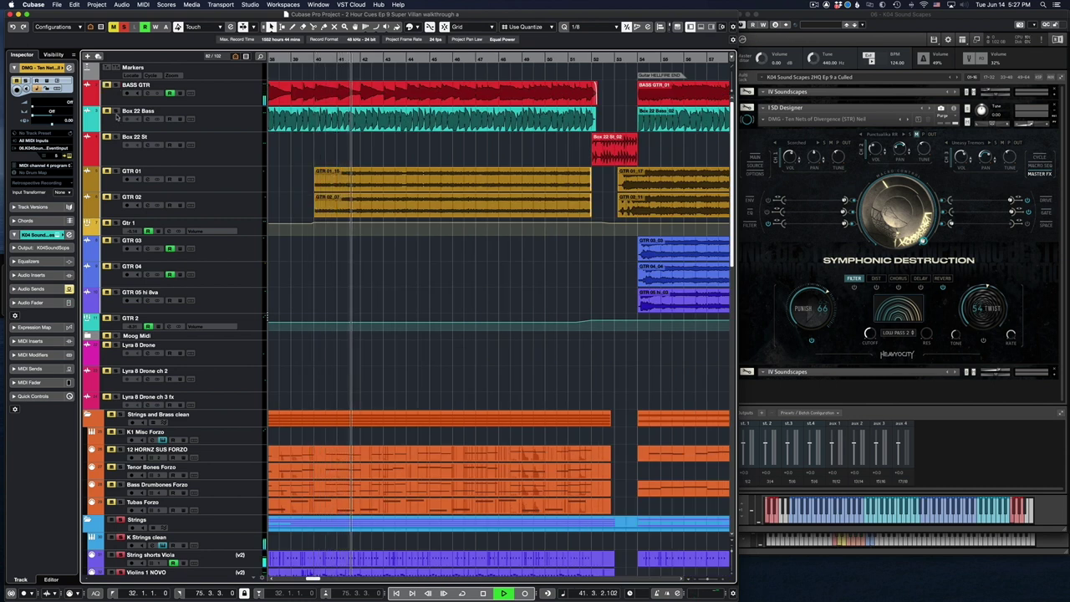
pyautogui.click(117, 117)
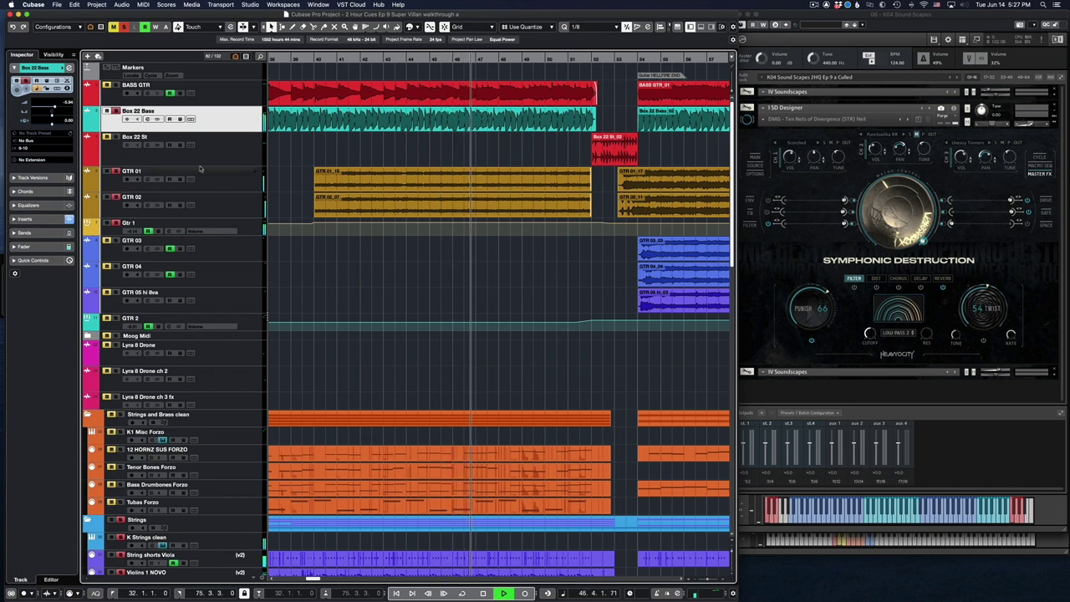
pyautogui.click(348, 176)
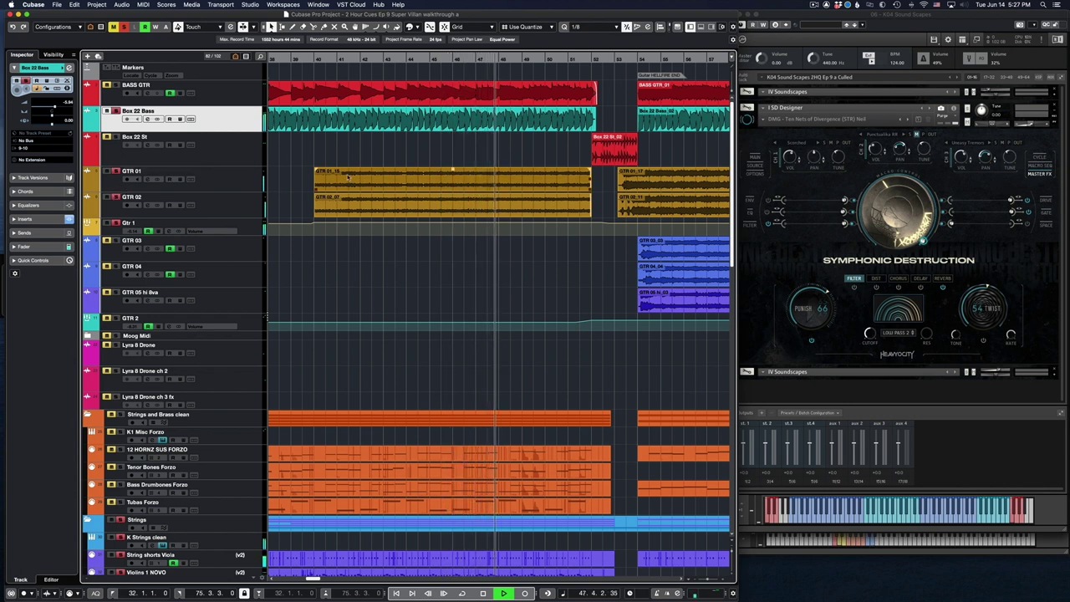
# - Restart playback from the GTR 01 part at bar 40 and clear all solos to hear the full mix
pyautogui.press('space')
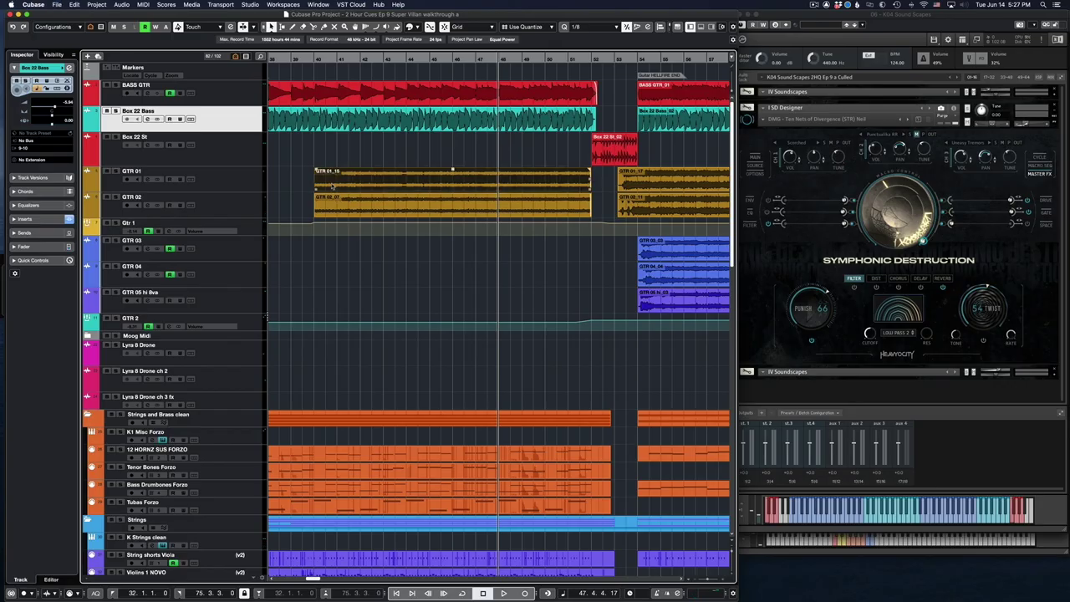
pyautogui.press('l')
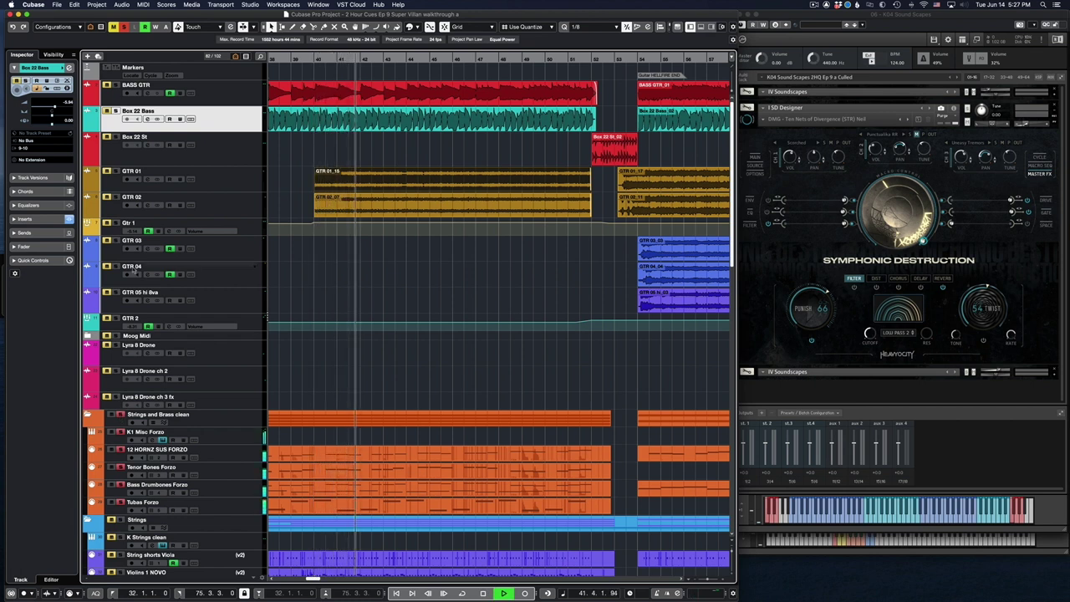
pyautogui.click(124, 28)
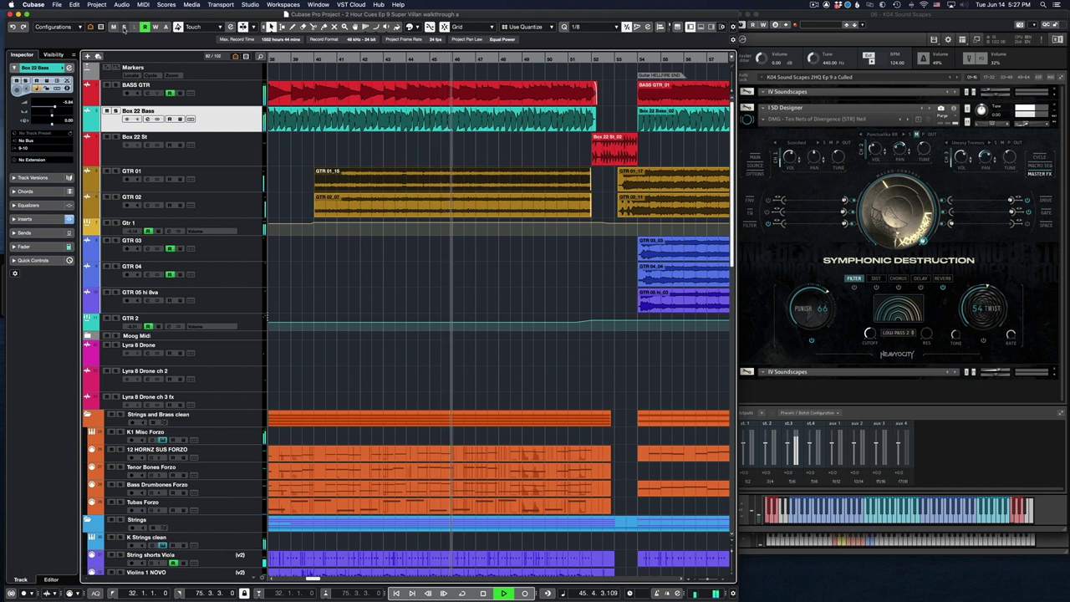
# - Follow the full mix from bar 46 across the whole track list and select the Box 22 St_02 part at bar 52
pyautogui.scroll(-3, 506, 261)
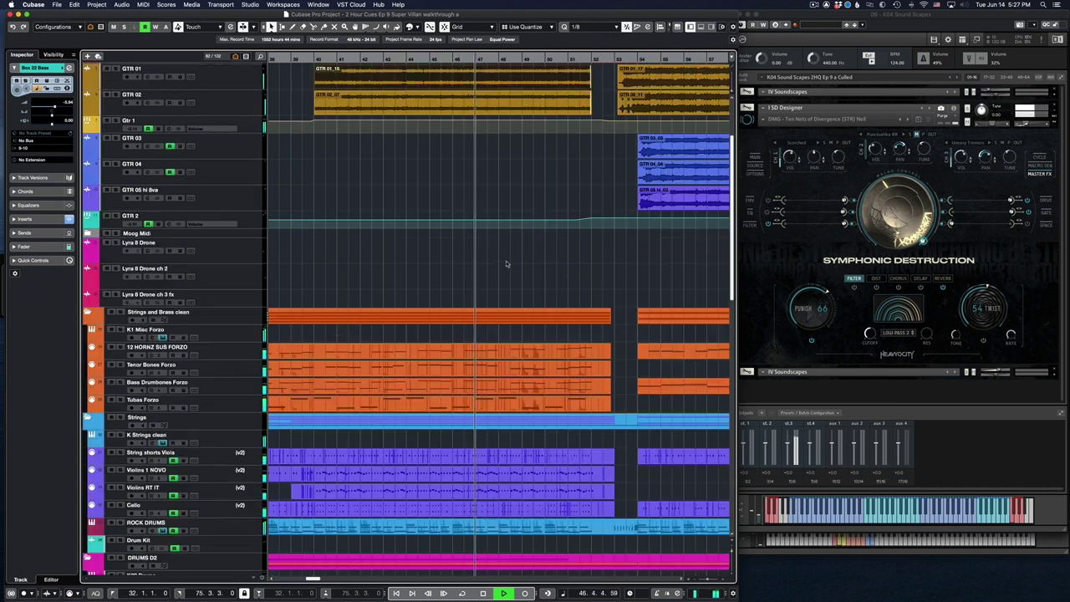
pyautogui.scroll(-9, 506, 264)
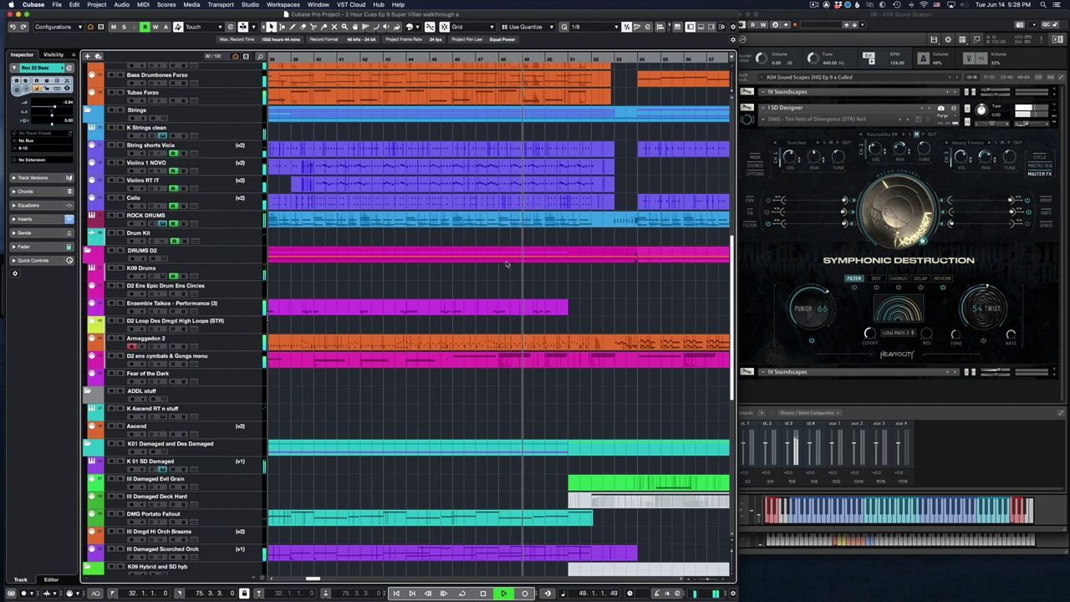
pyautogui.hscroll(2, 506, 265)
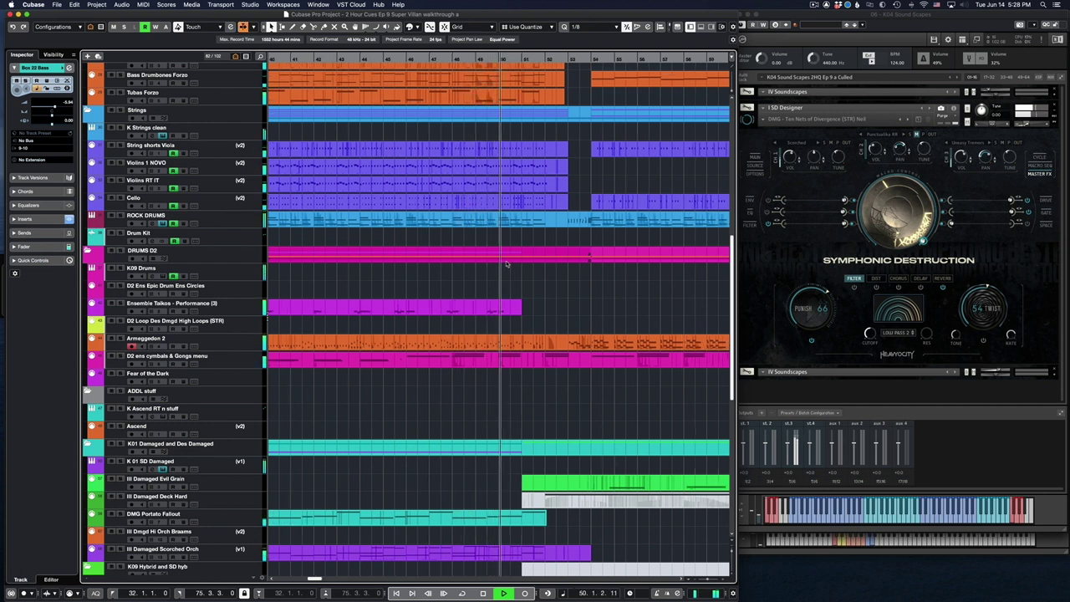
pyautogui.scroll(-12, 506, 264)
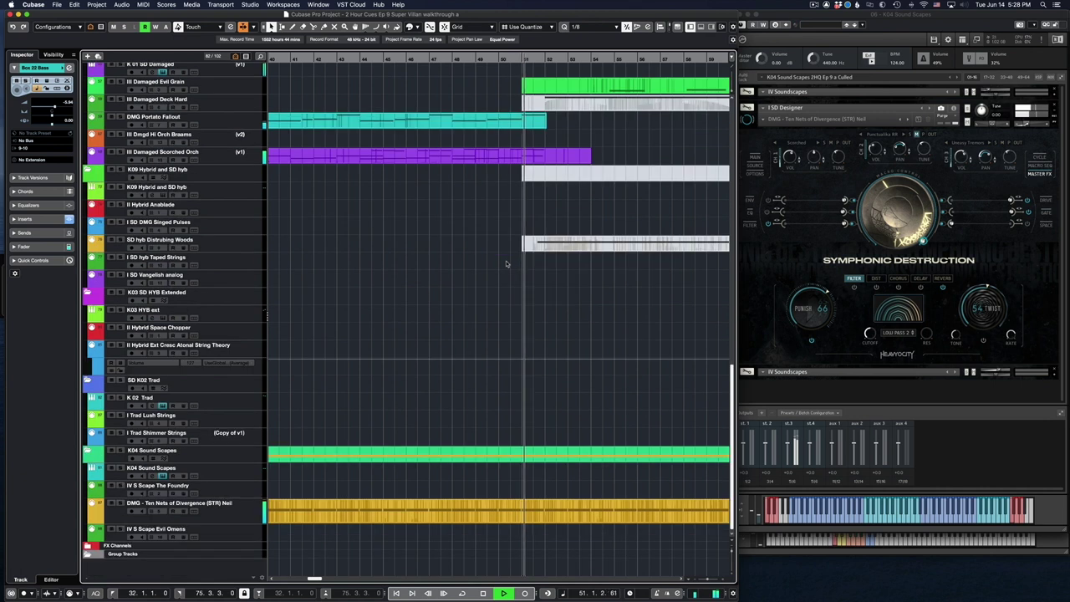
pyautogui.scroll(15, 566, 342)
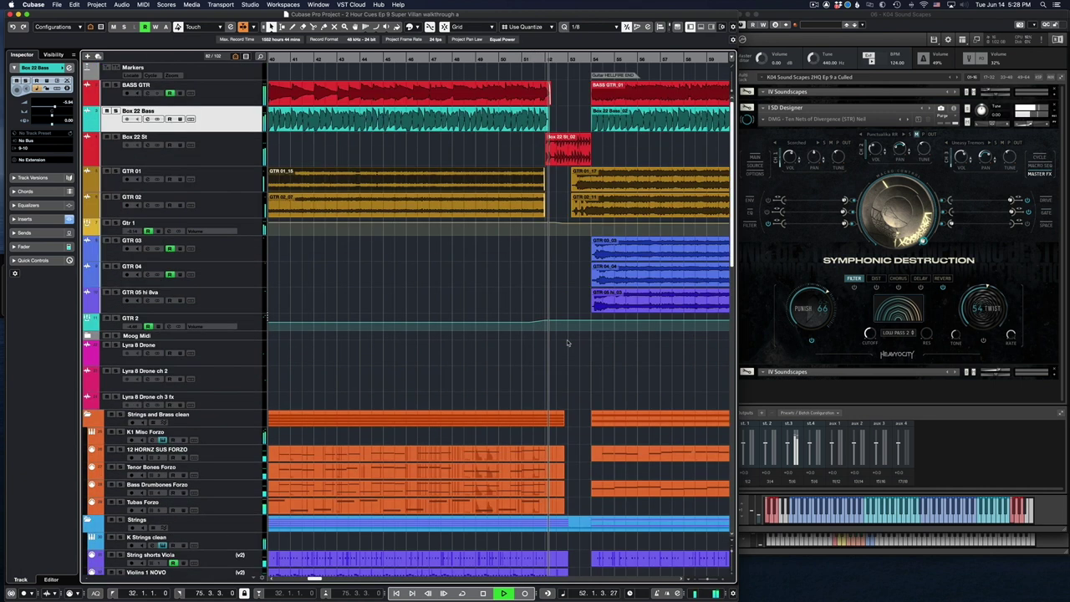
pyautogui.click(573, 149)
pyautogui.hscroll(10, 574, 149)
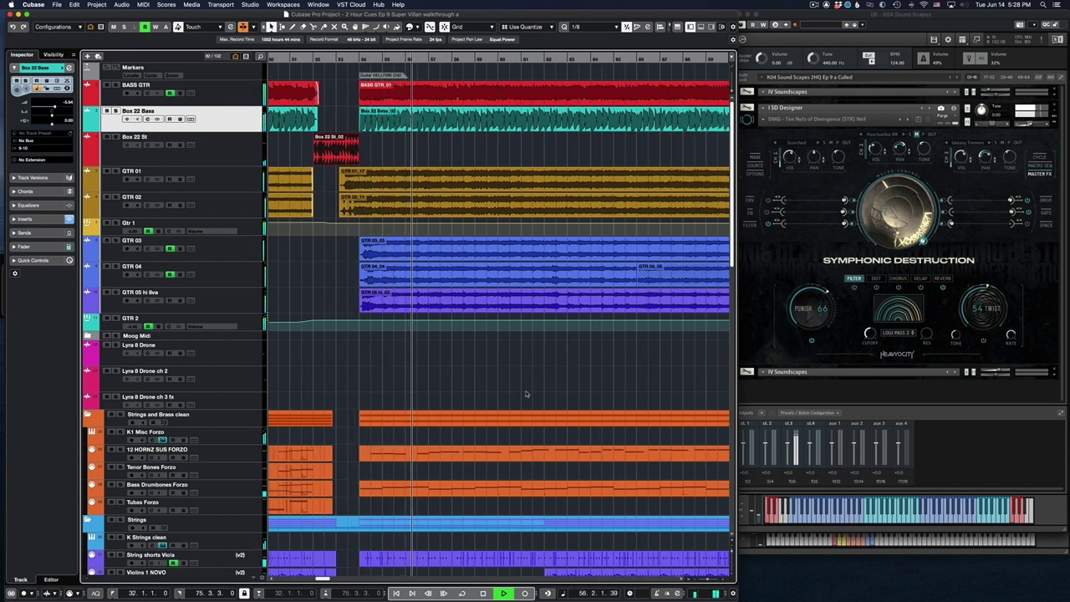
# - Audition the Strings and Brass clean folder, the Strings folder and the Armeggedon 2 track in solo, one after another
pyautogui.click(122, 415)
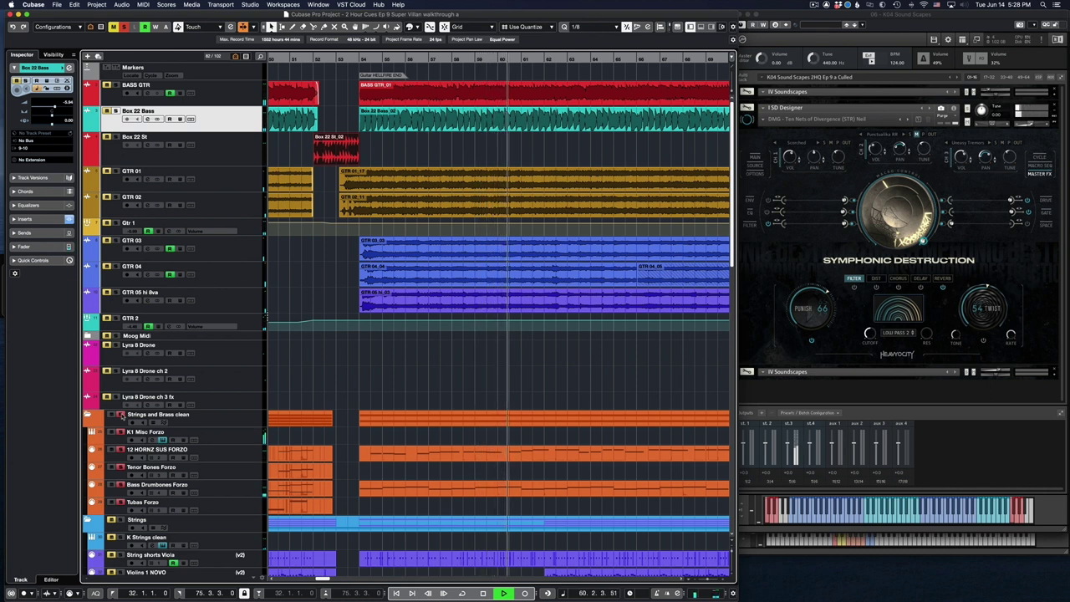
pyautogui.click(122, 415)
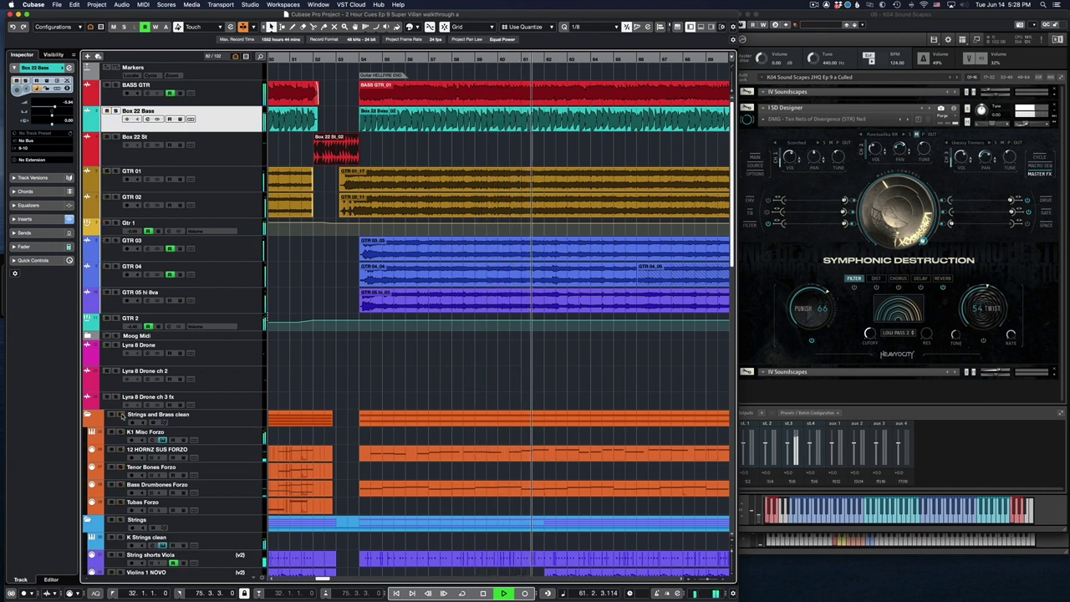
pyautogui.scroll(-5, 331, 487)
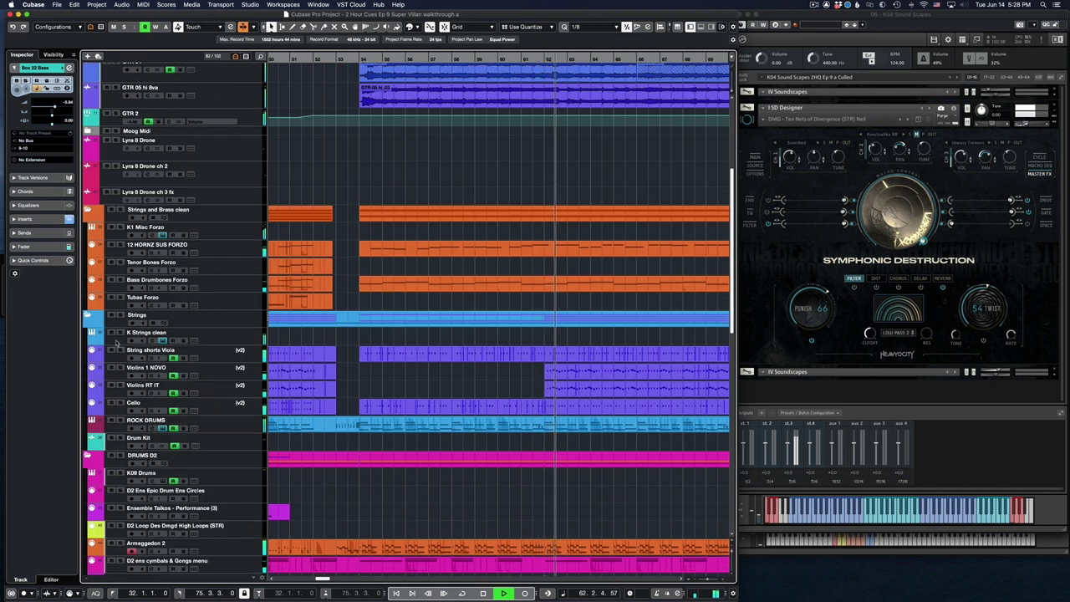
pyautogui.click(120, 315)
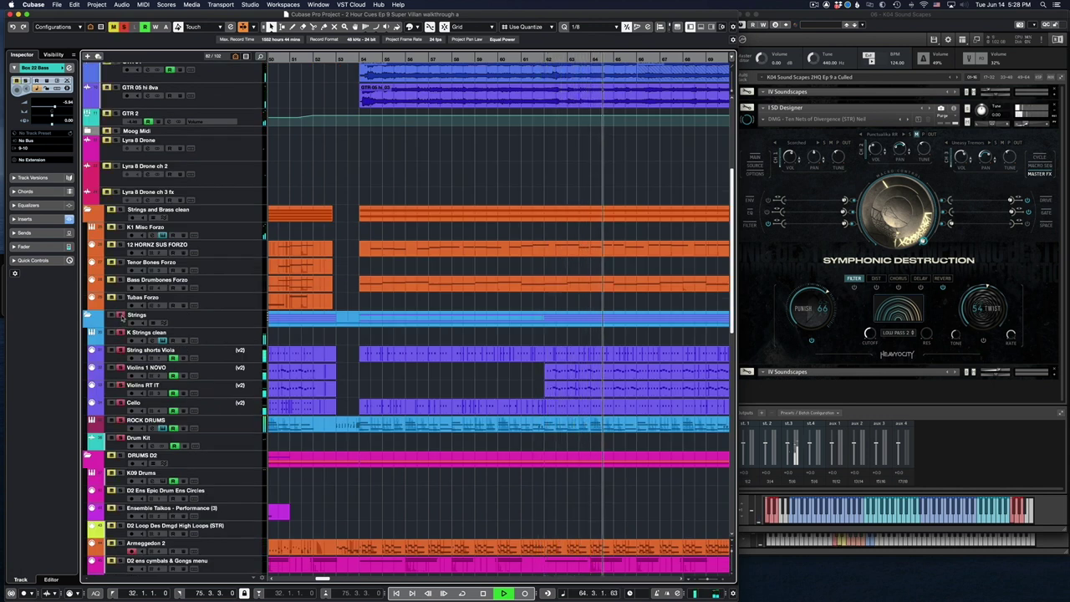
pyautogui.click(121, 315)
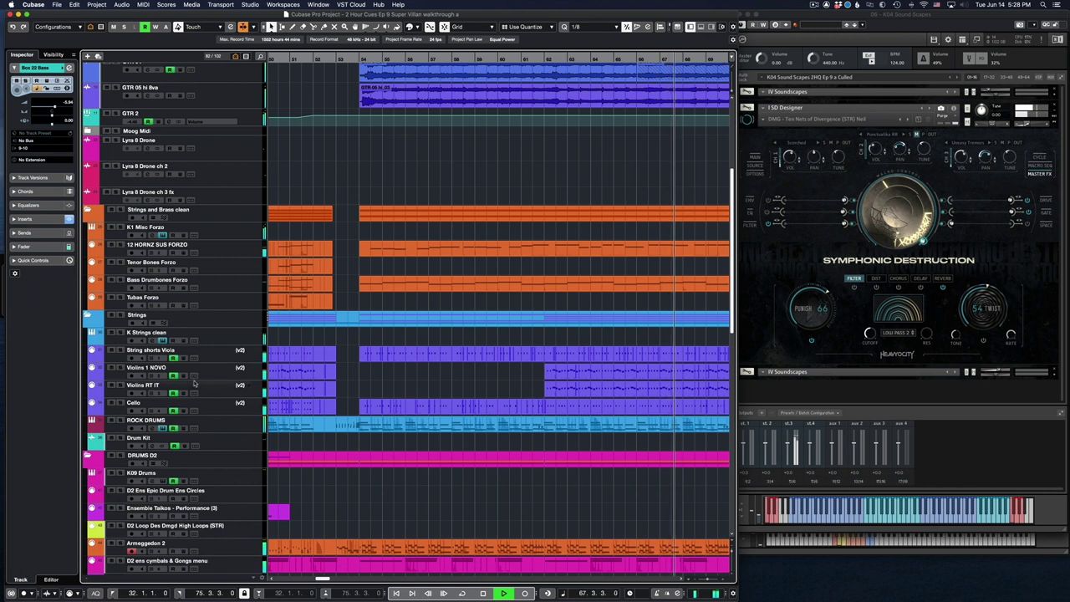
pyautogui.scroll(-5, 271, 411)
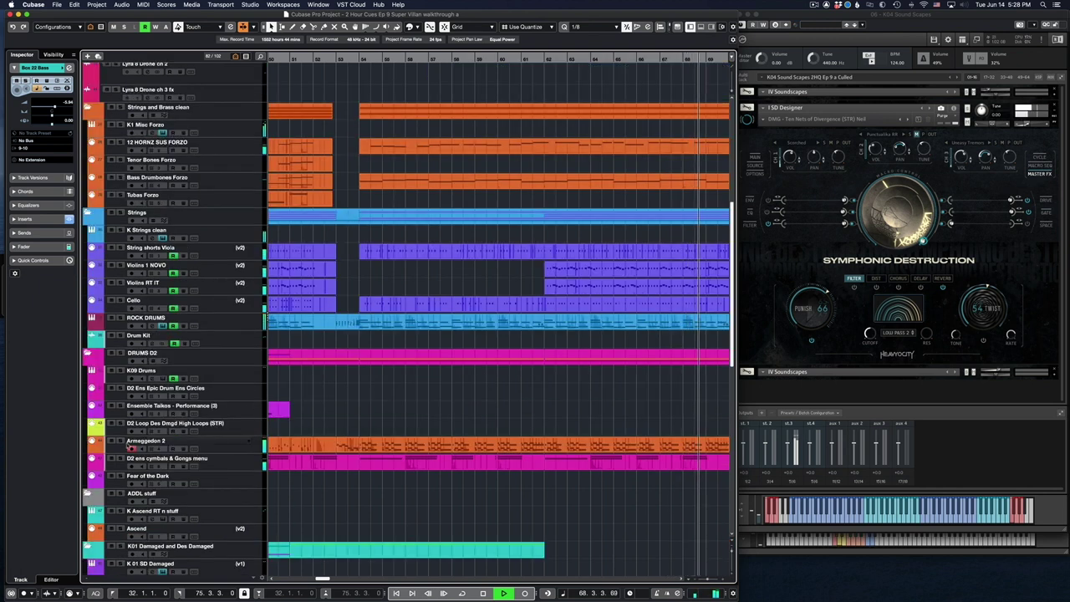
pyautogui.click(120, 442)
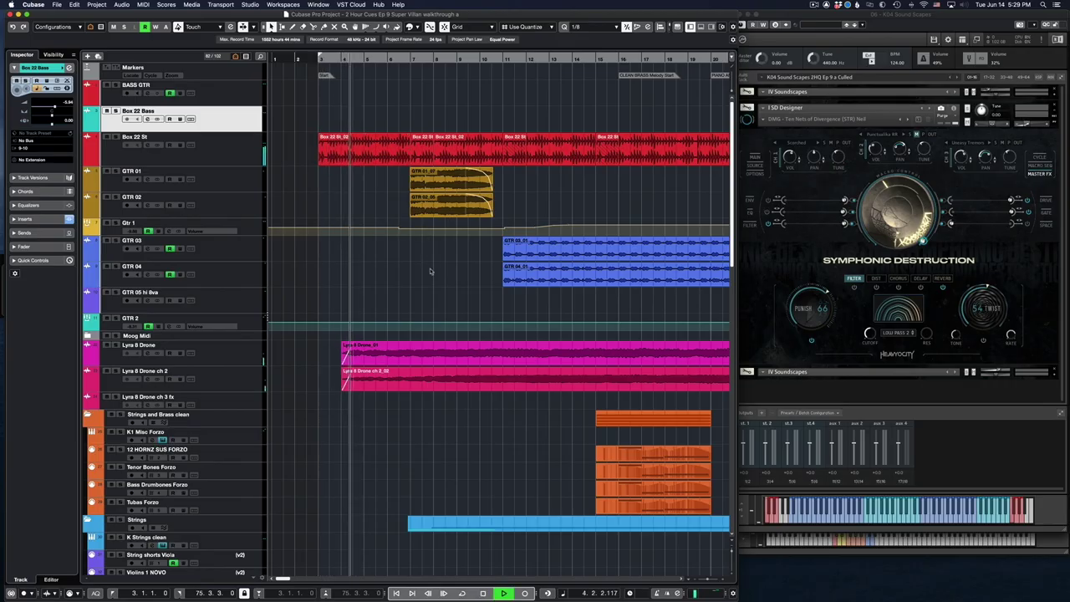
# - Follow the replay from the cue's opening through the drum and sound-design tracks, and mark the GTR 03 and GTR 04 parts starting at bar 11
pyautogui.scroll(-15, 431, 271)
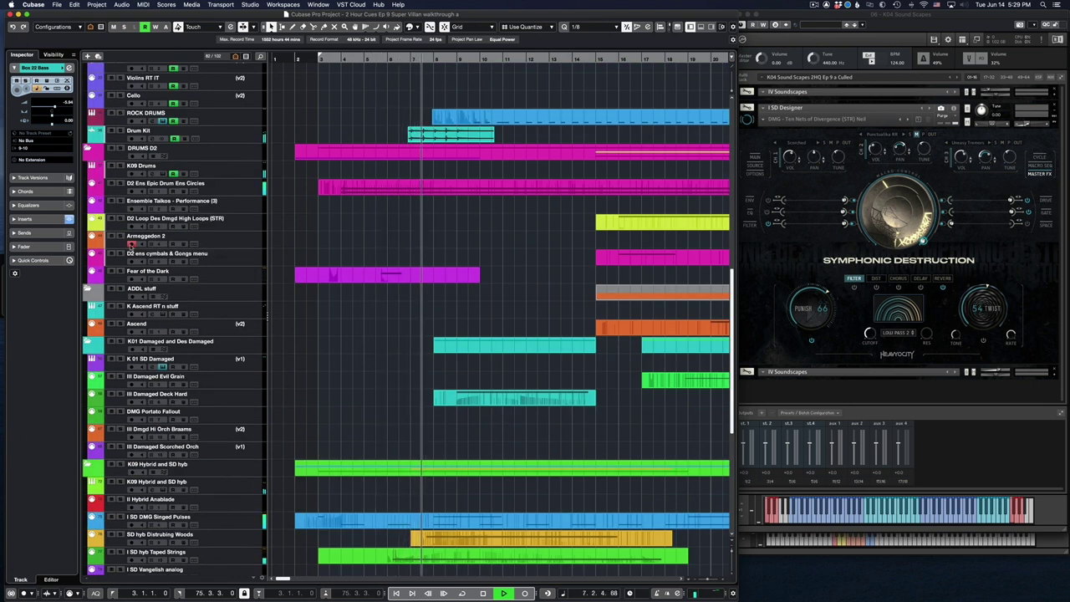
pyautogui.scroll(15, 224, 249)
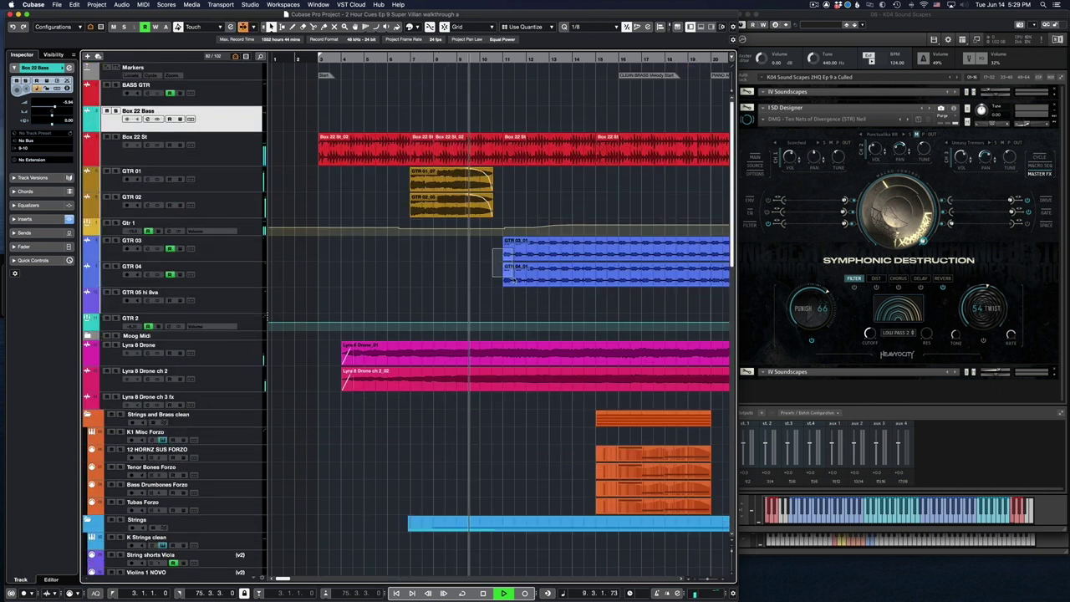
pyautogui.moveTo(519, 234); pyautogui.dragTo(487, 291)
pyautogui.scroll(-3, 490, 294)
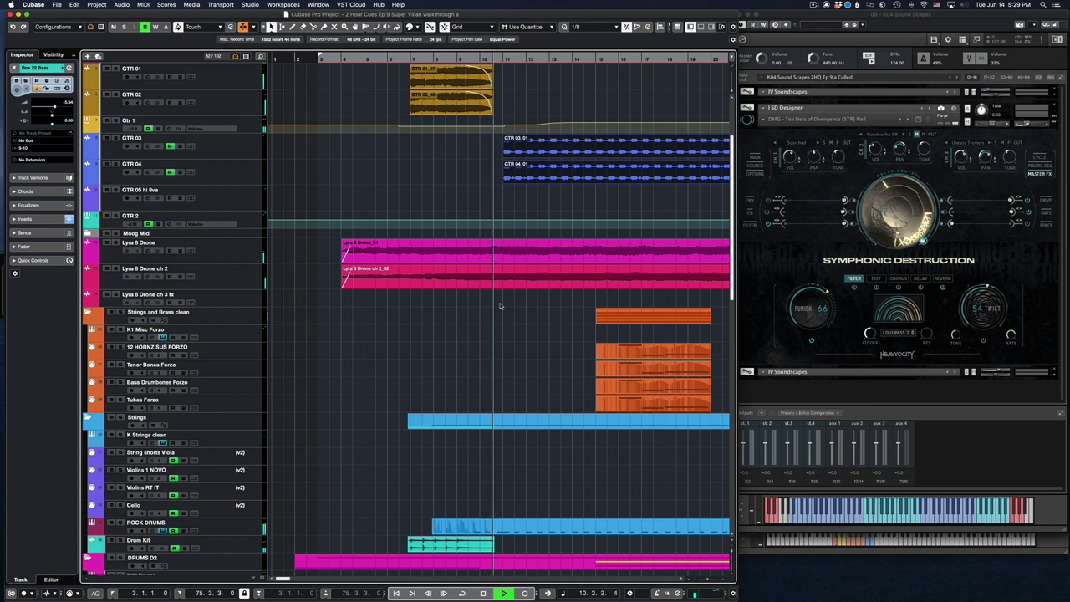
# - Select the ROCK DRUMS part starting at bar 8, along with its track
pyautogui.scroll(-6, 498, 309)
pyautogui.moveTo(500, 317)
pyautogui.mouseDown()
pyautogui.moveTo(520, 318)
pyautogui.moveTo(501, 319)
pyautogui.mouseUp()
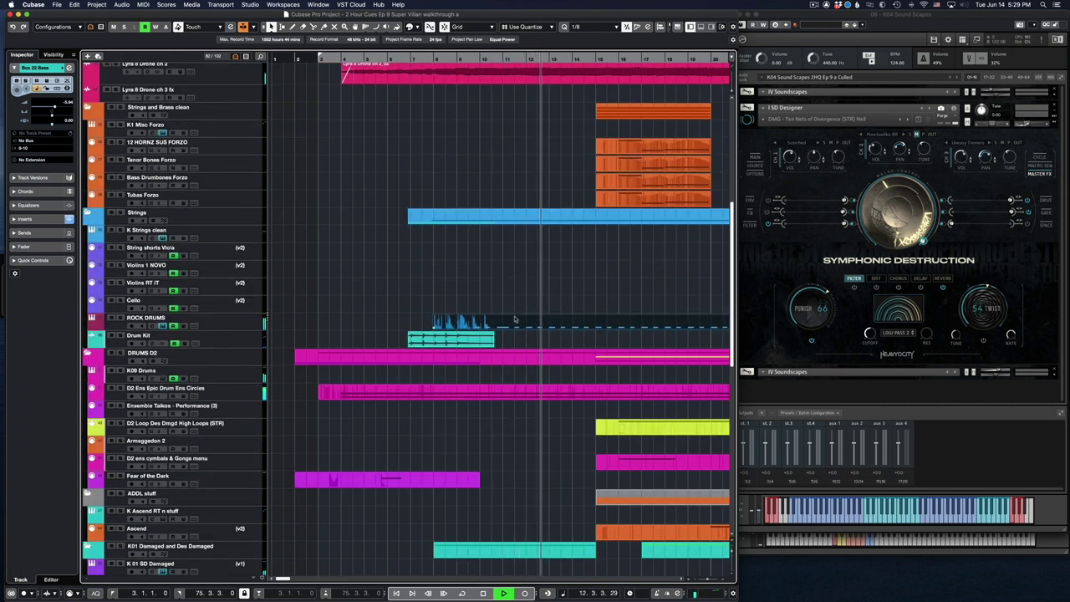
pyautogui.click(207, 326)
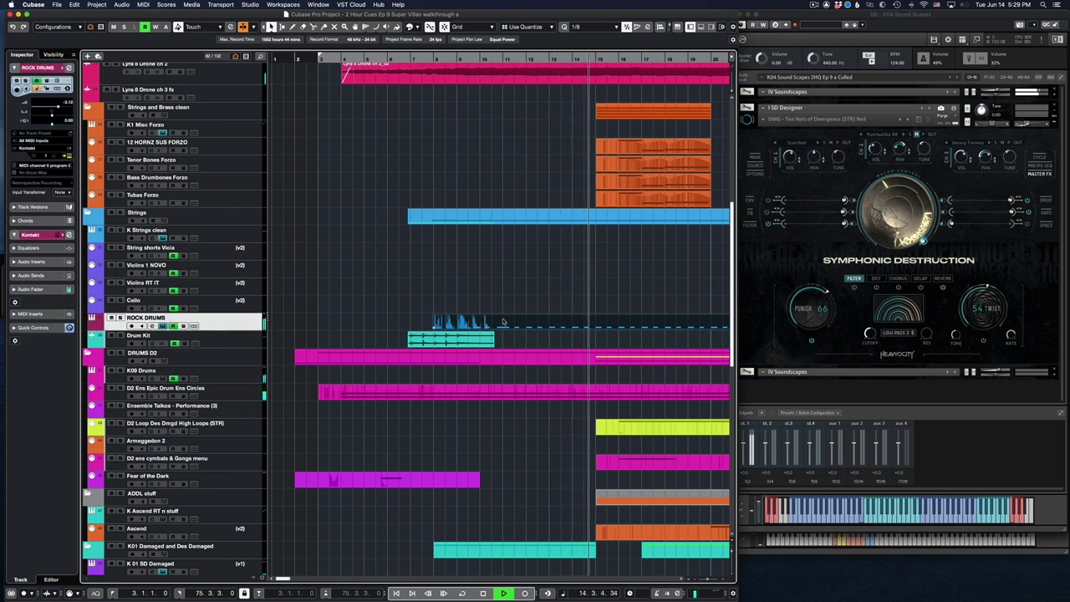
# - Select the four brass tracks from 12 HORNZ SUS FORZO to Tubas Forzo and open the K1 Misc Forzo instrument
pyautogui.hscroll(5, 504, 322)
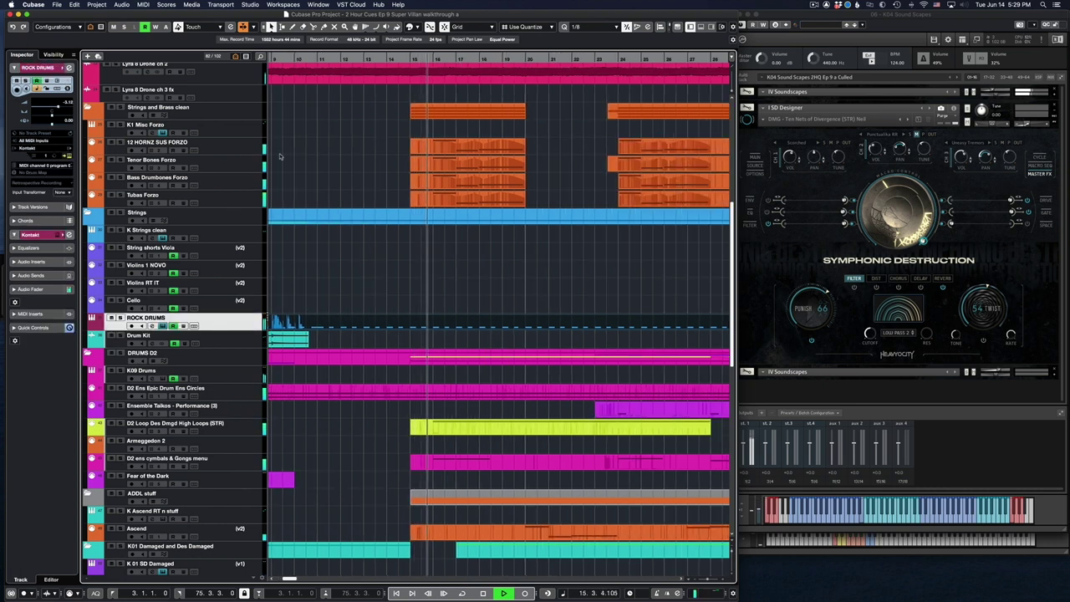
pyautogui.click(240, 151)
pyautogui.keyDown('shift'); pyautogui.click(217, 201); pyautogui.keyUp('shift')
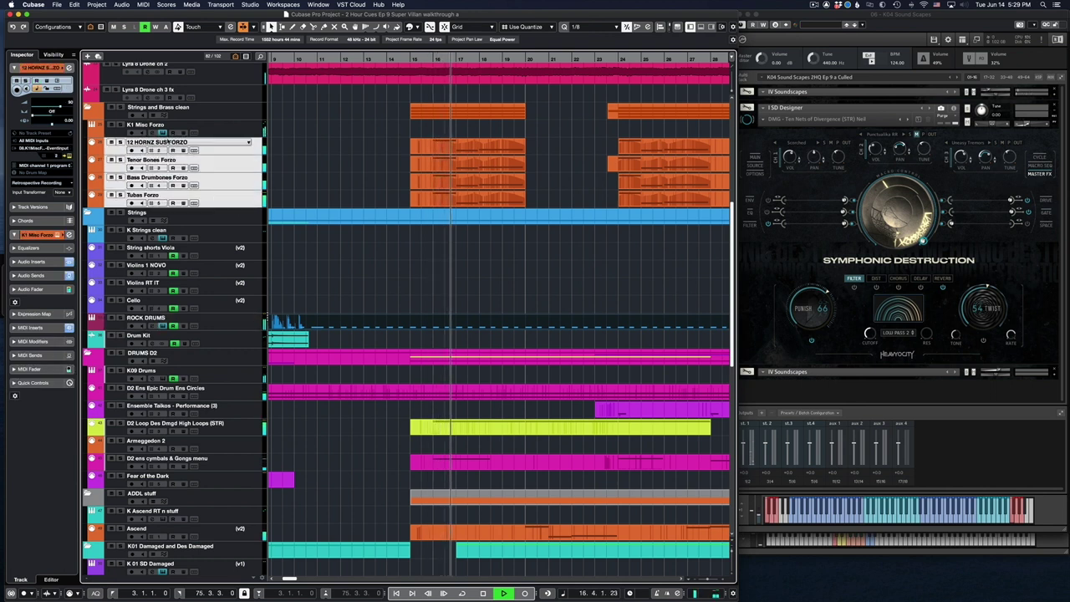
pyautogui.click(164, 133)
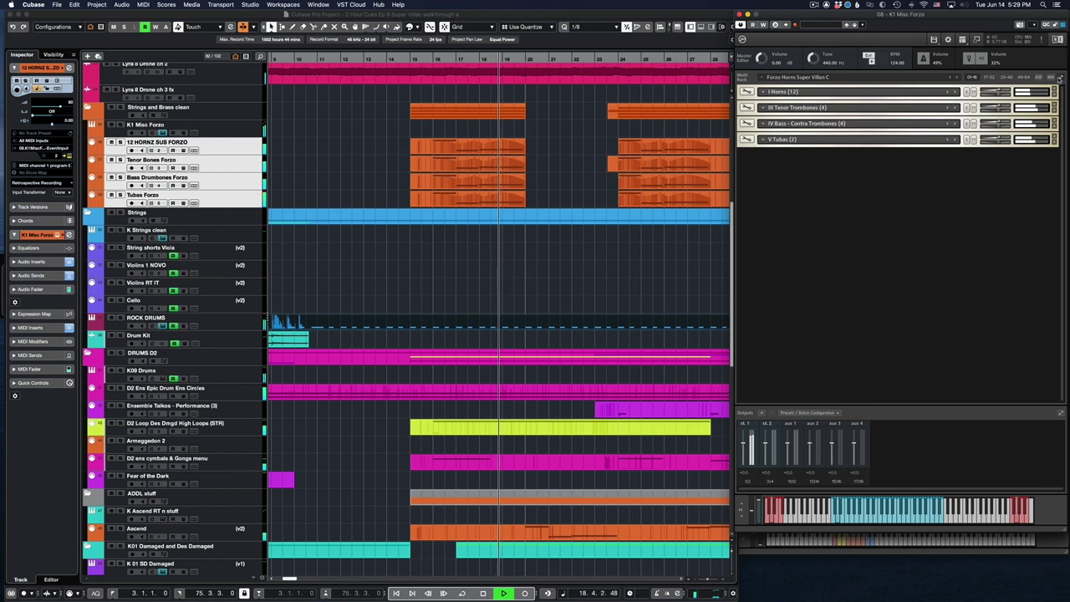
# - Look through the Damaged, hybrid and Trad parts during playback and select the Ascend part starting at bar 15
pyautogui.scroll(-6, 636, 253)
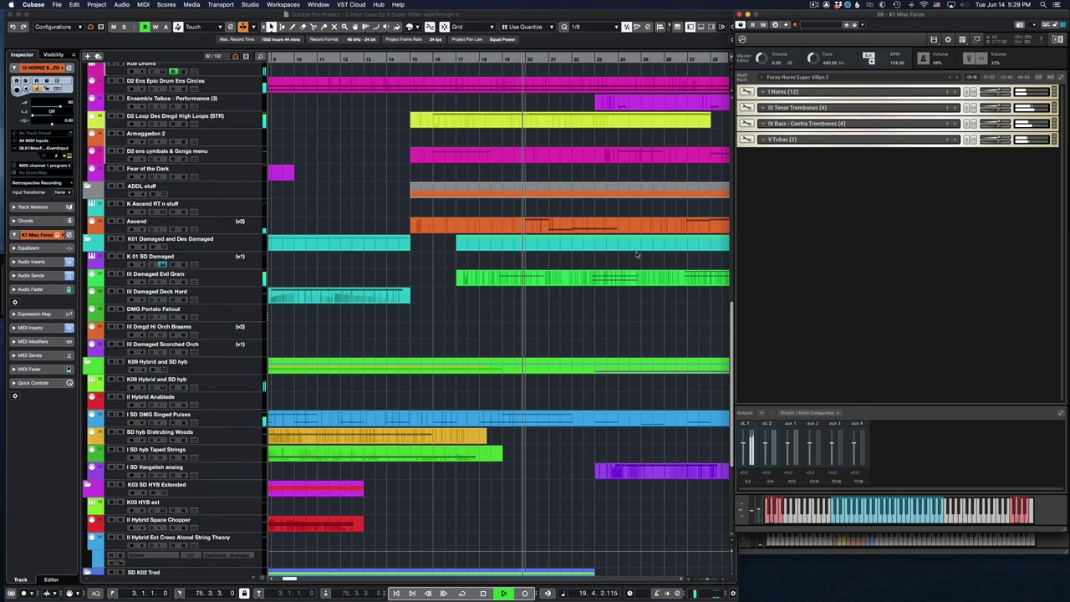
pyautogui.scroll(-4, 533, 266)
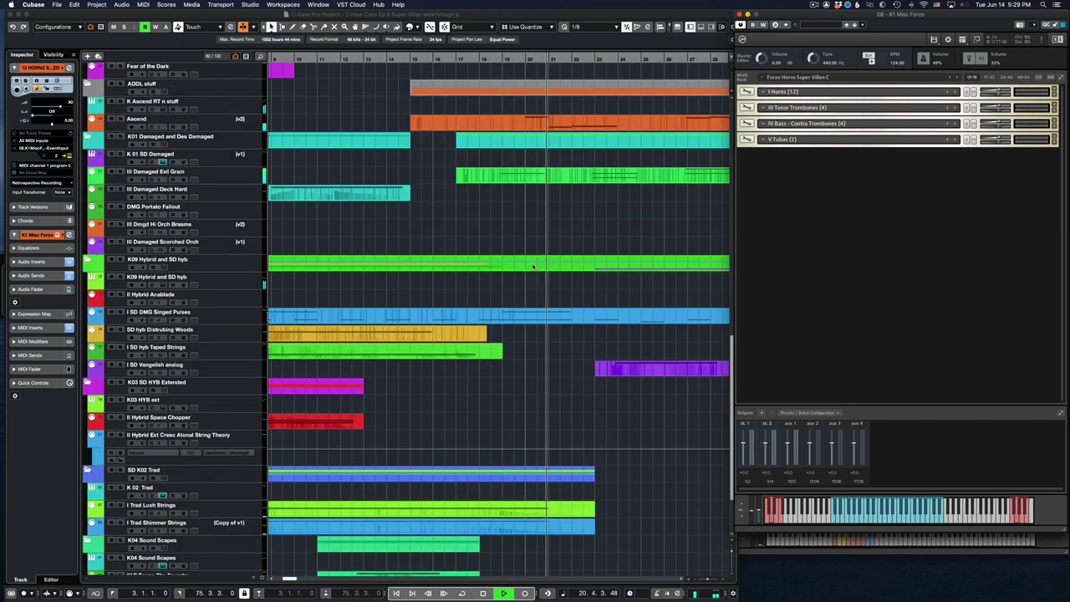
pyautogui.scroll(6, 532, 266)
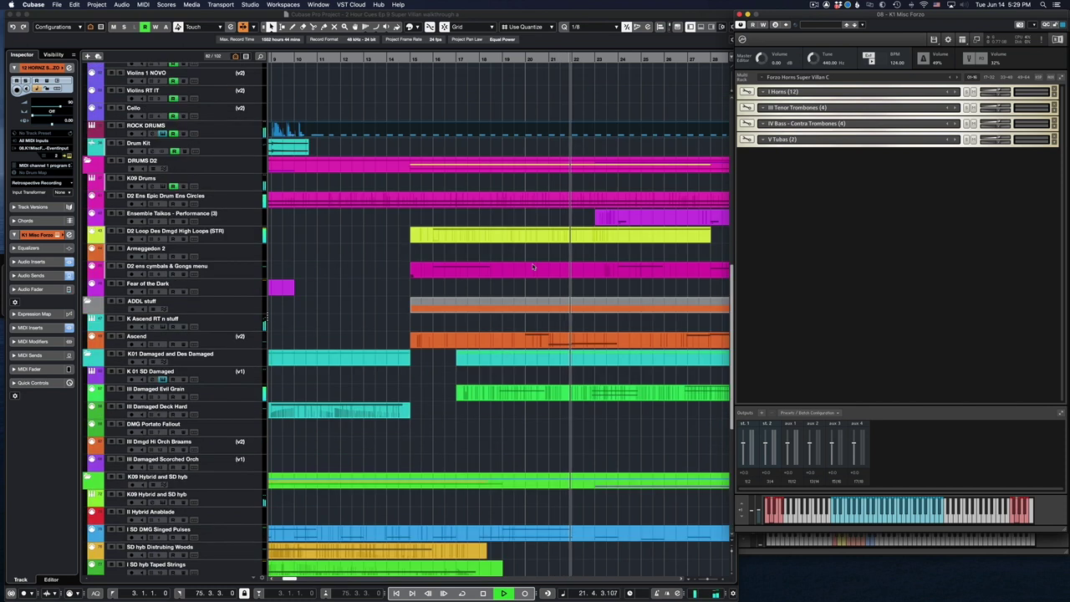
pyautogui.click(556, 331)
pyautogui.click(549, 339)
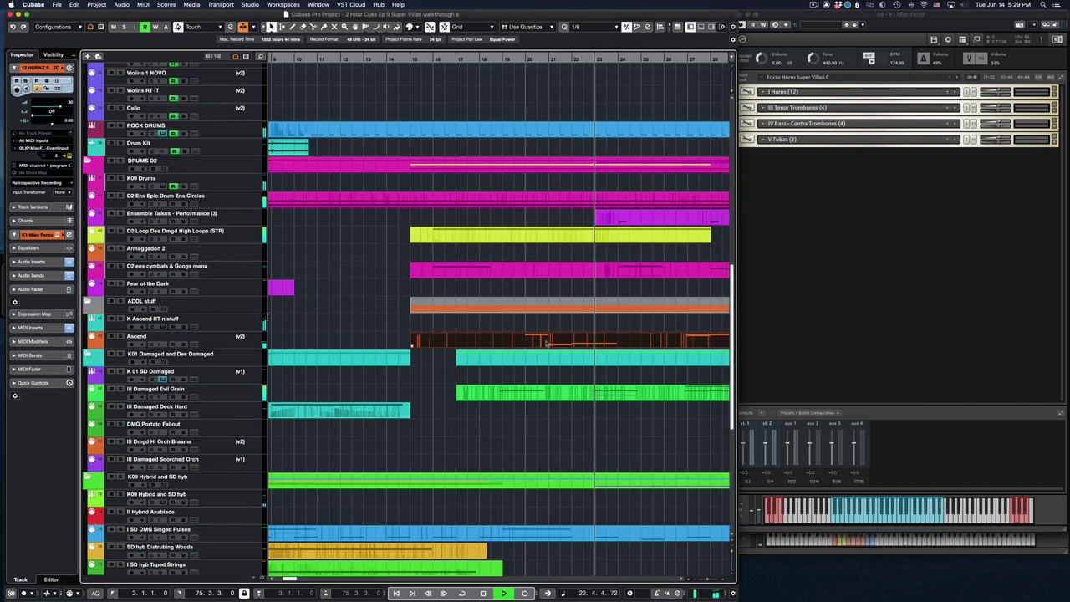
# - Follow the playback through the brass, drum and Damaged parts from bar 23 and select the I SD Vangelish analog part
pyautogui.scroll(-8, 548, 343)
pyautogui.scroll(12, 548, 343)
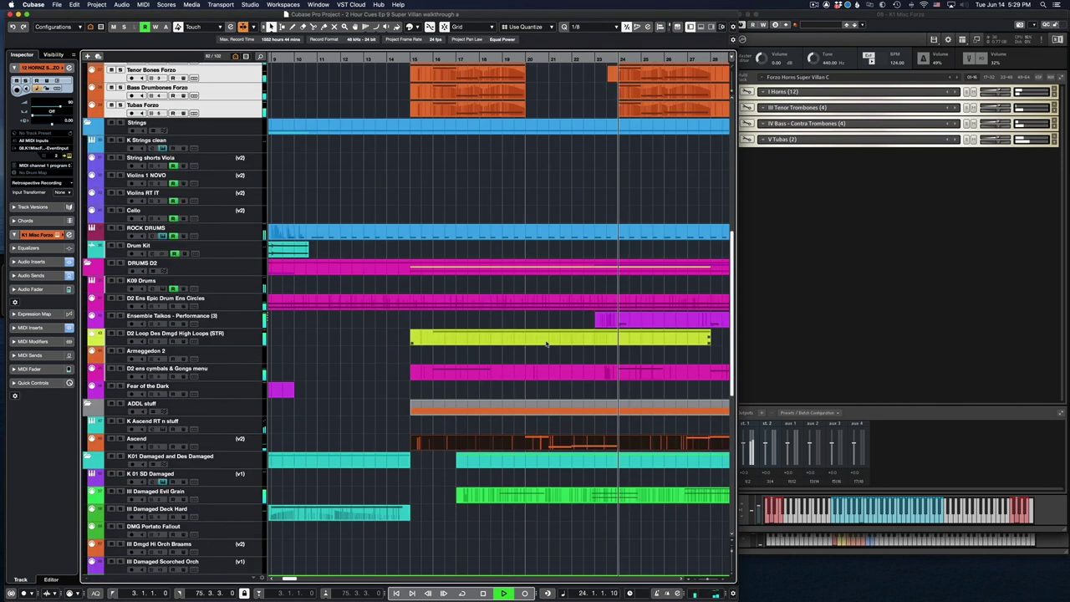
pyautogui.hscroll(3, 547, 343)
pyautogui.hscroll(2, 548, 343)
pyautogui.scroll(4, 548, 343)
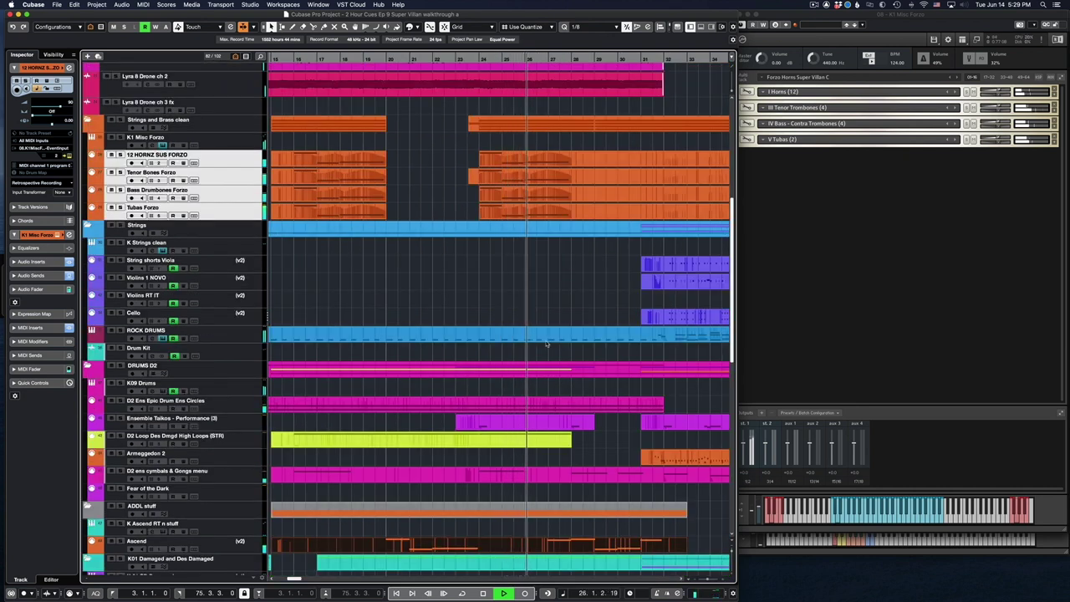
pyautogui.scroll(-4, 546, 343)
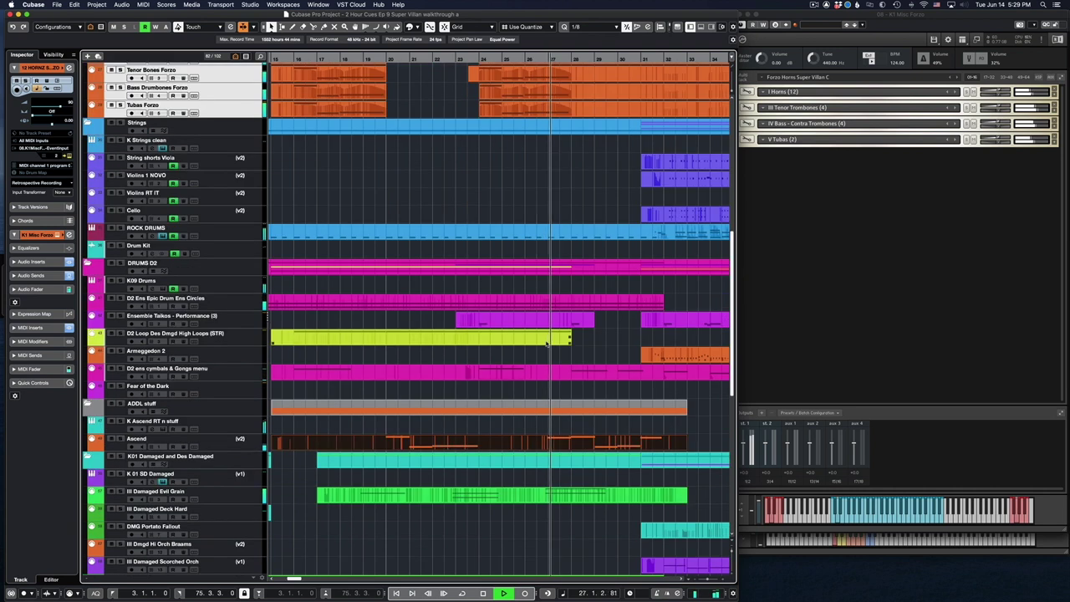
pyautogui.scroll(-8, 546, 343)
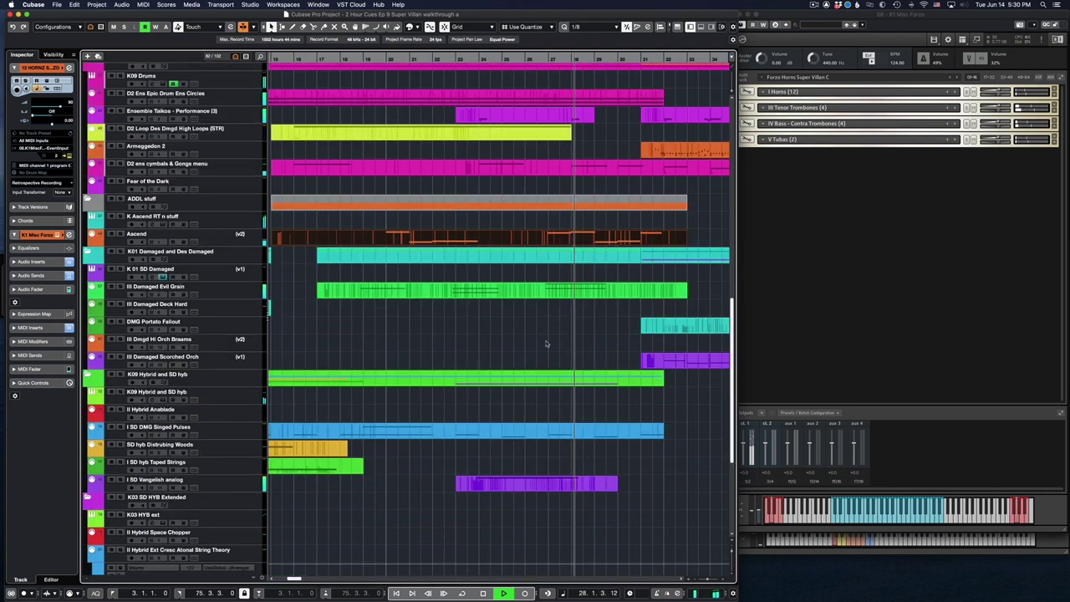
pyautogui.click(519, 482)
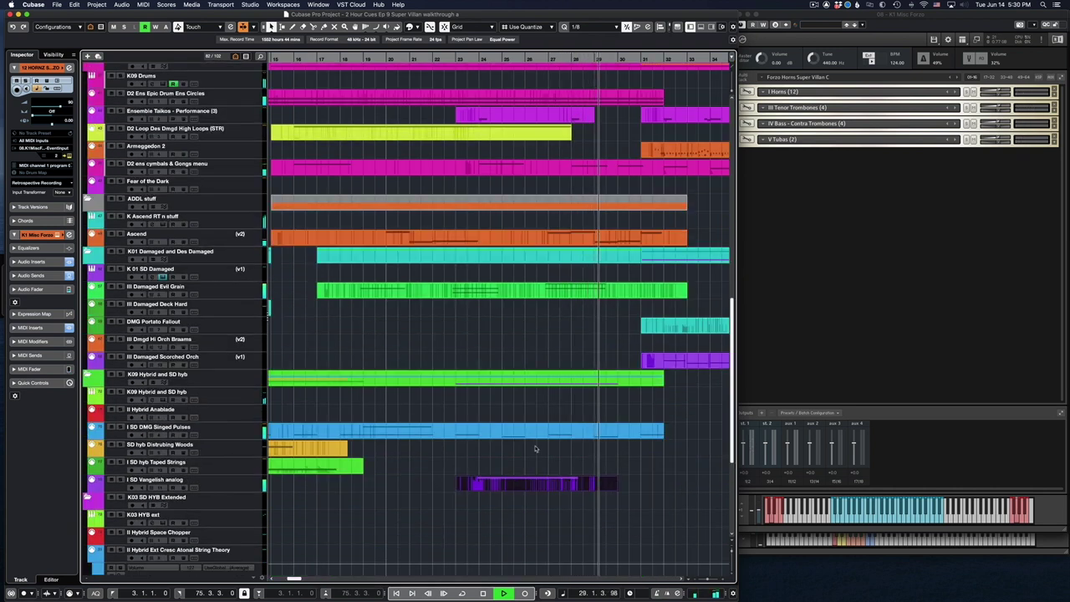
# - Return to the bass, guitar and drone tracks to follow the playback into the section at bar 32
pyautogui.scroll(8, 561, 404)
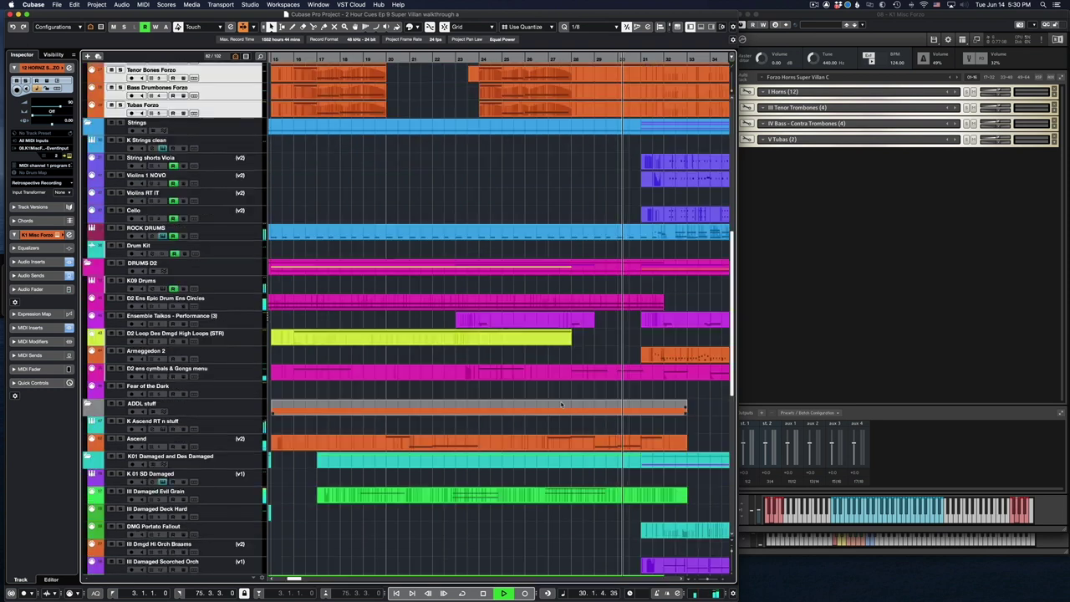
pyautogui.scroll(8, 561, 404)
pyautogui.scroll(8, 561, 405)
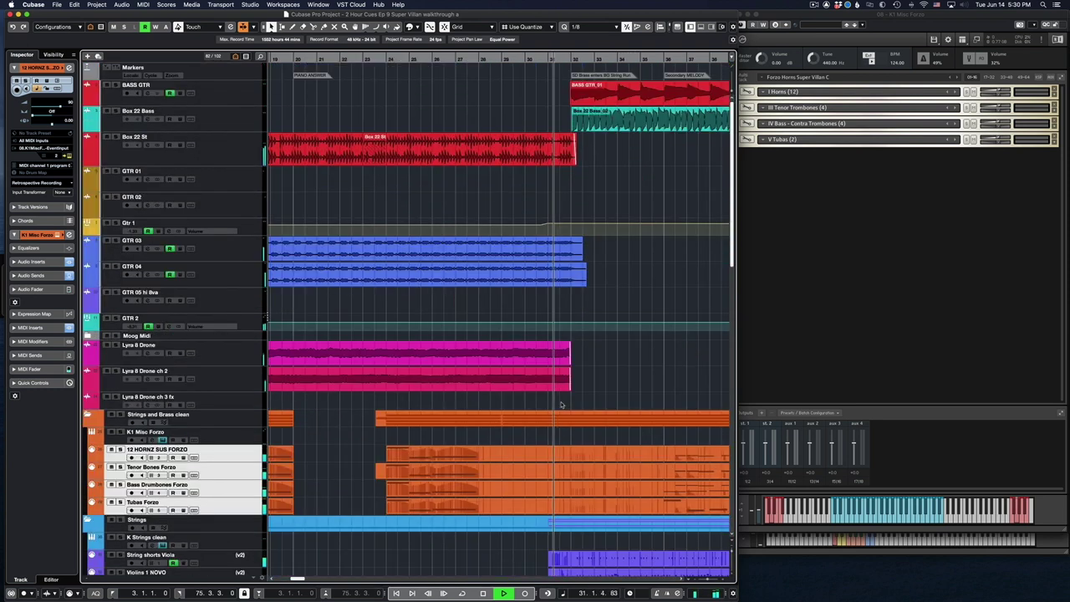
# - Follow the playback from bar 31 through the strings, drum and Damaged tracks and back to the brass parts around bar 40
pyautogui.scroll(-10, 561, 405)
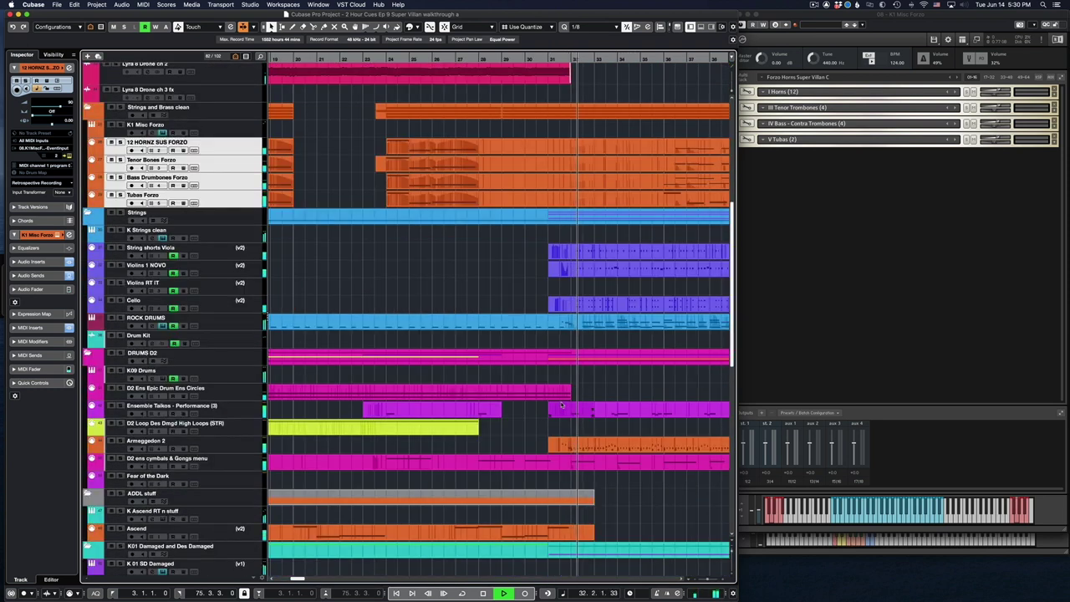
pyautogui.scroll(-4, 561, 404)
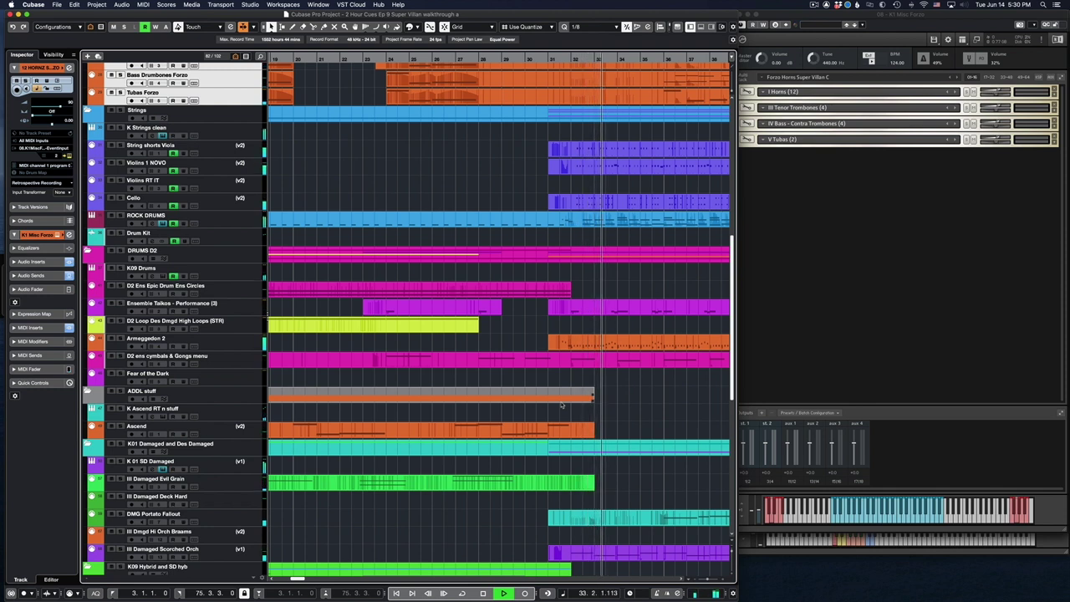
pyautogui.hscroll(5, 561, 405)
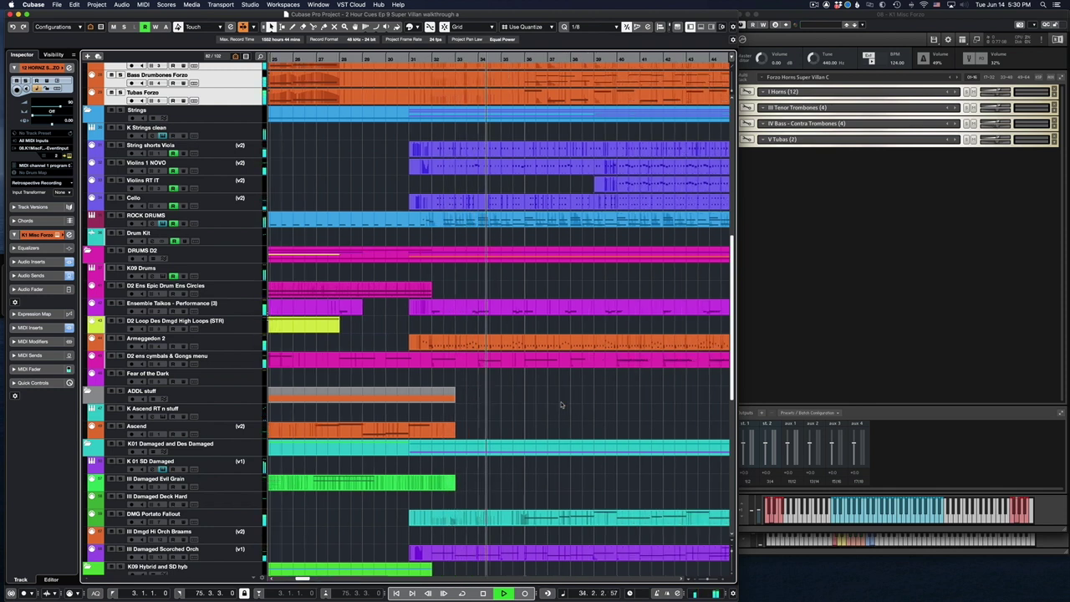
pyautogui.scroll(4, 561, 405)
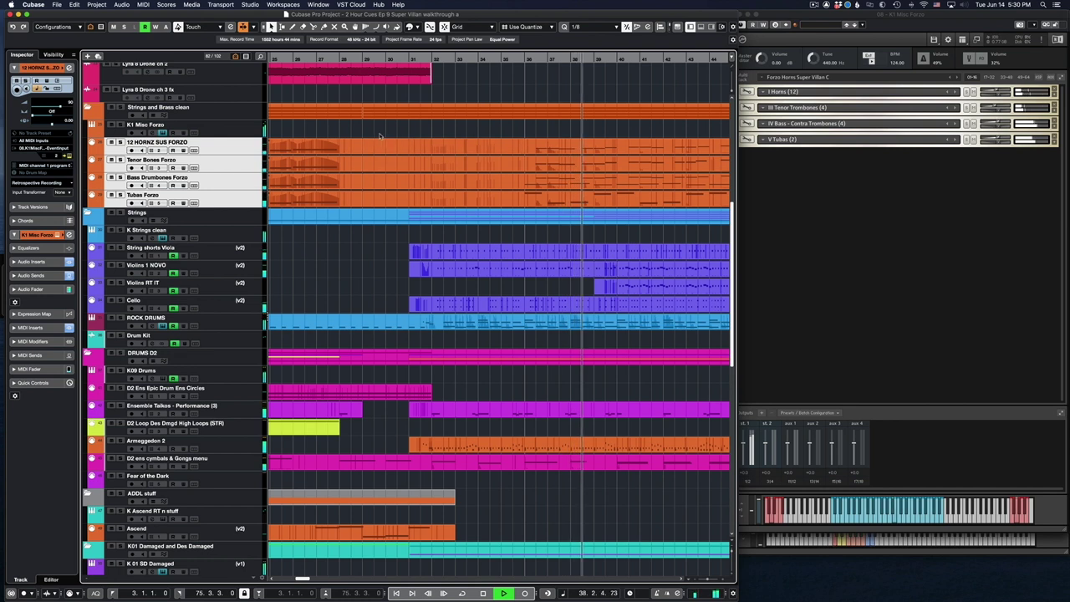
pyautogui.hscroll(5, 418, 138)
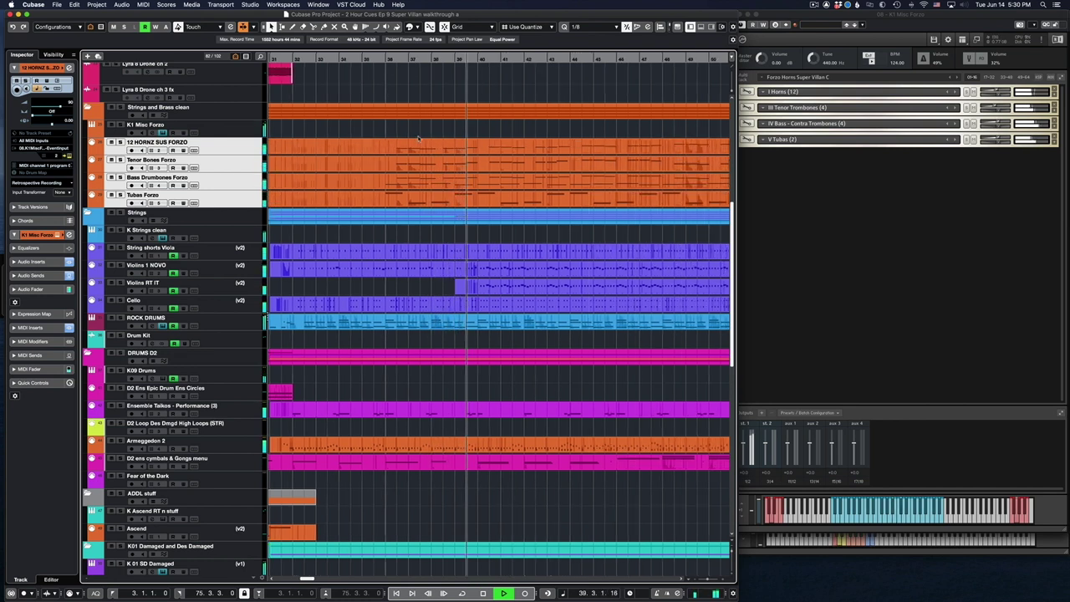
pyautogui.hscroll(2, 418, 138)
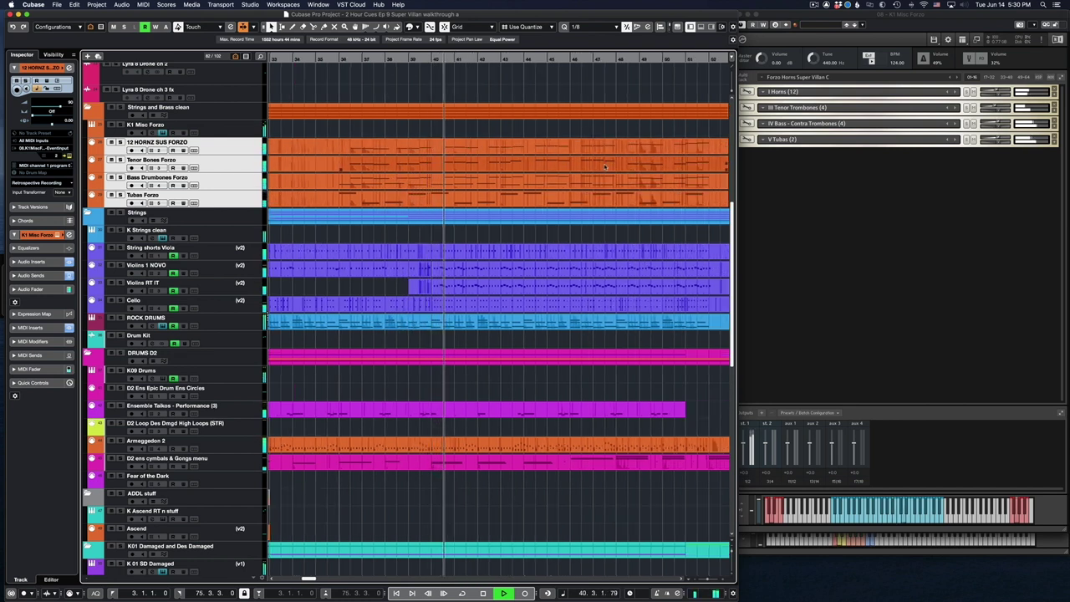
# - View the K Strings clean instrument during playback and bring the K1 Misc Forzo instrument back up
pyautogui.click(161, 239)
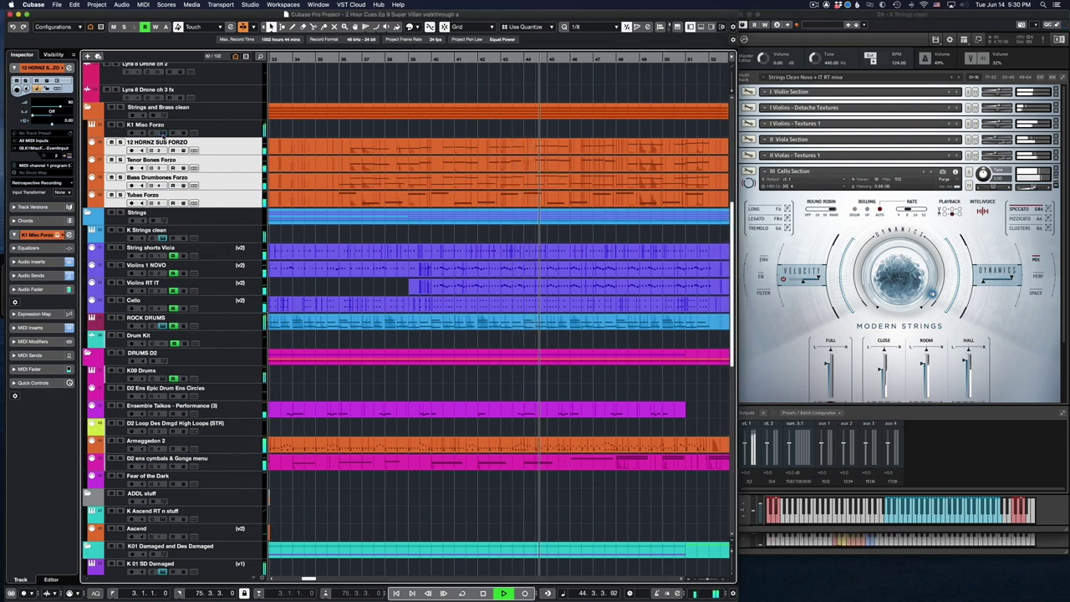
pyautogui.click(391, 143)
pyautogui.scroll(6, 396, 143)
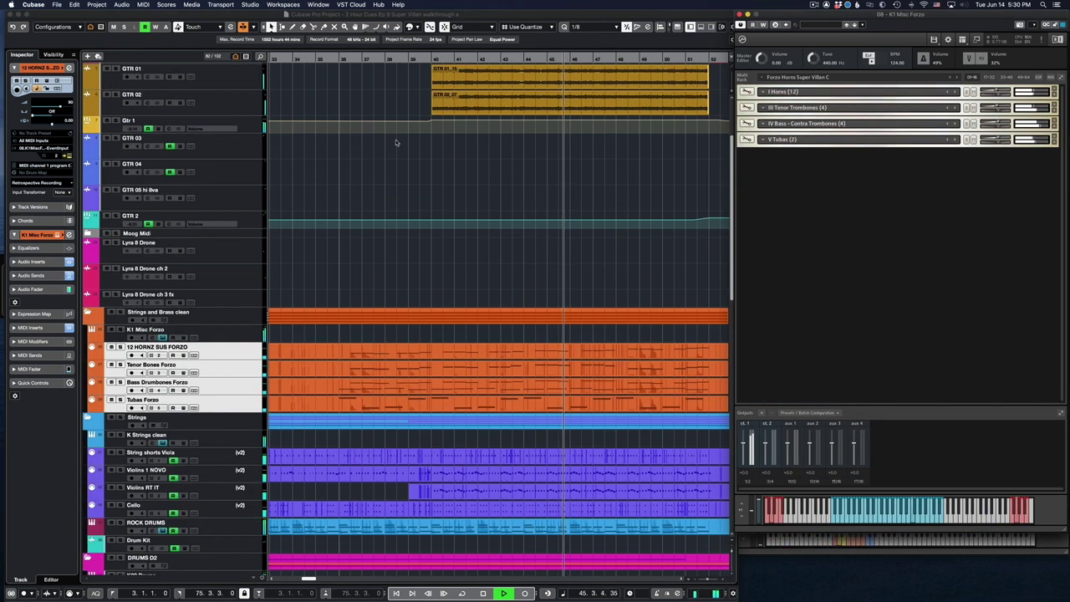
# - Select the DMG - Ten Nets of Divergence (STR) track and open the K04 Sound Scapes instrument
pyautogui.hscroll(10, 396, 143)
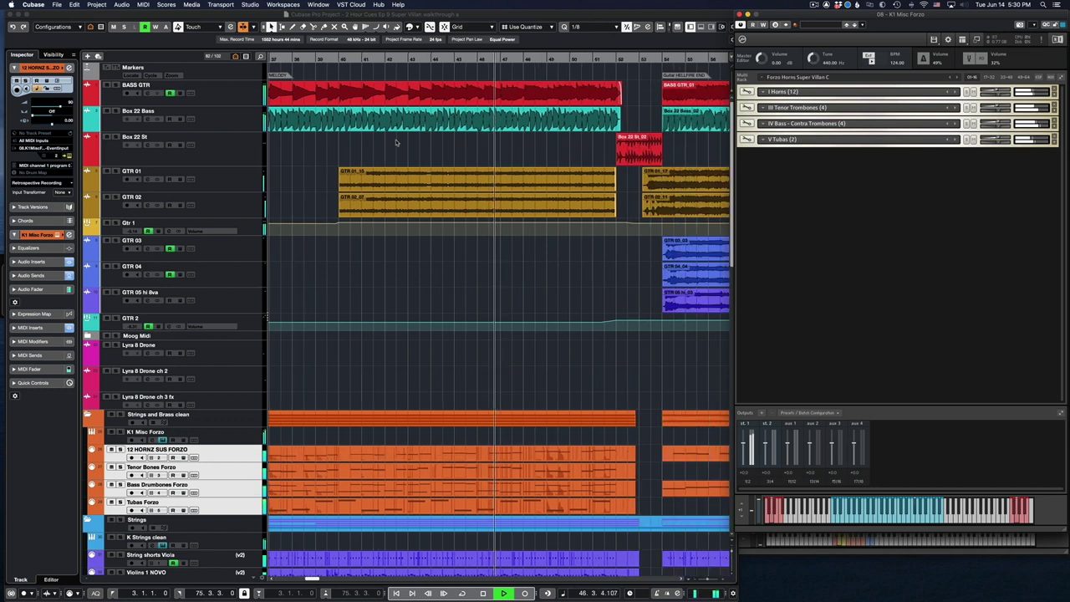
pyautogui.scroll(-5, 396, 143)
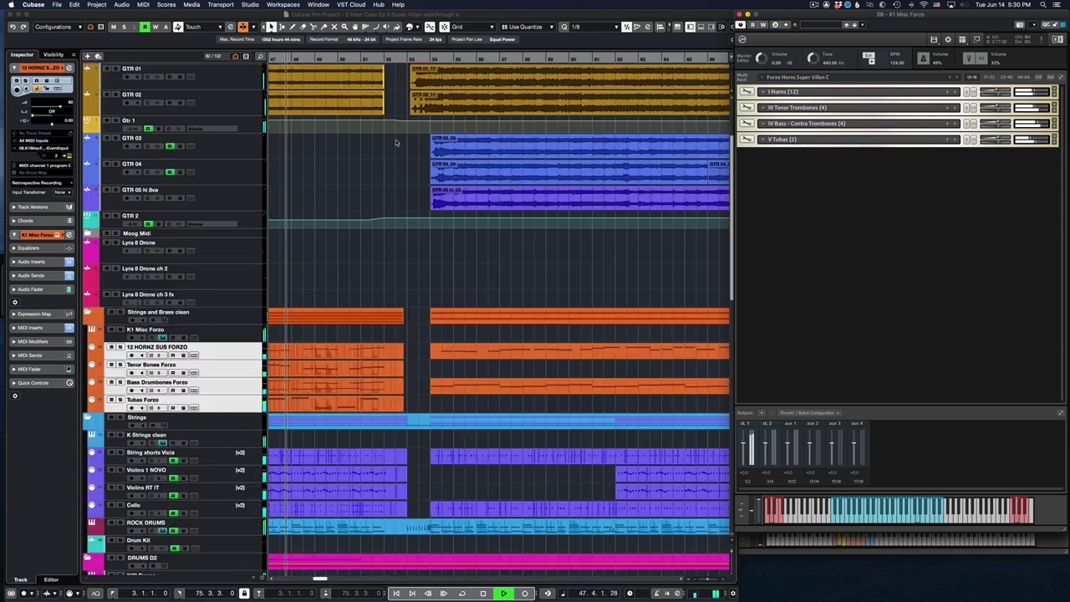
pyautogui.scroll(-15, 396, 143)
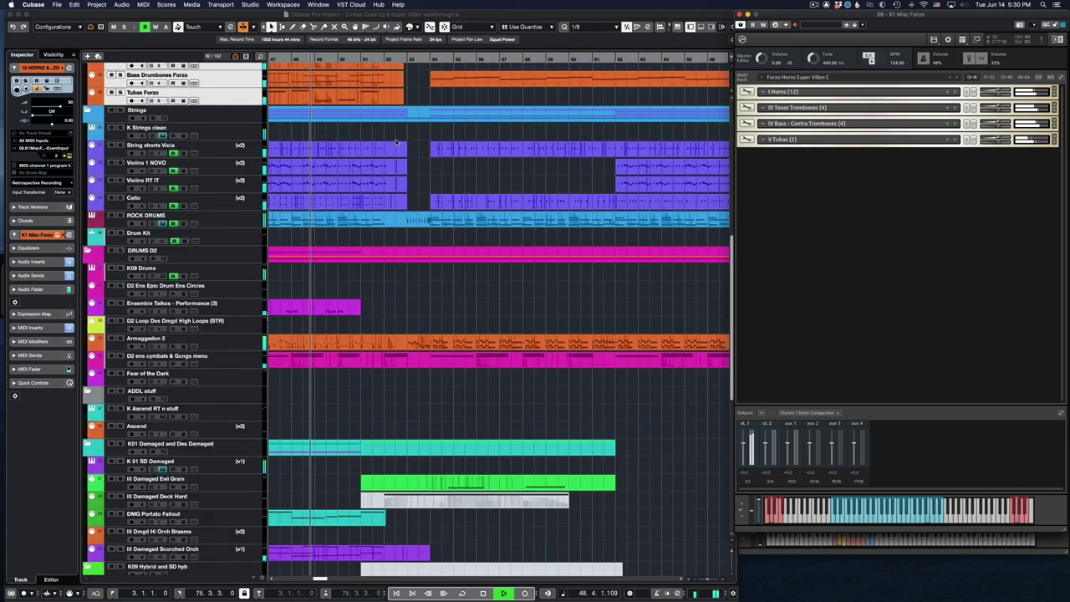
pyautogui.scroll(-2, 396, 143)
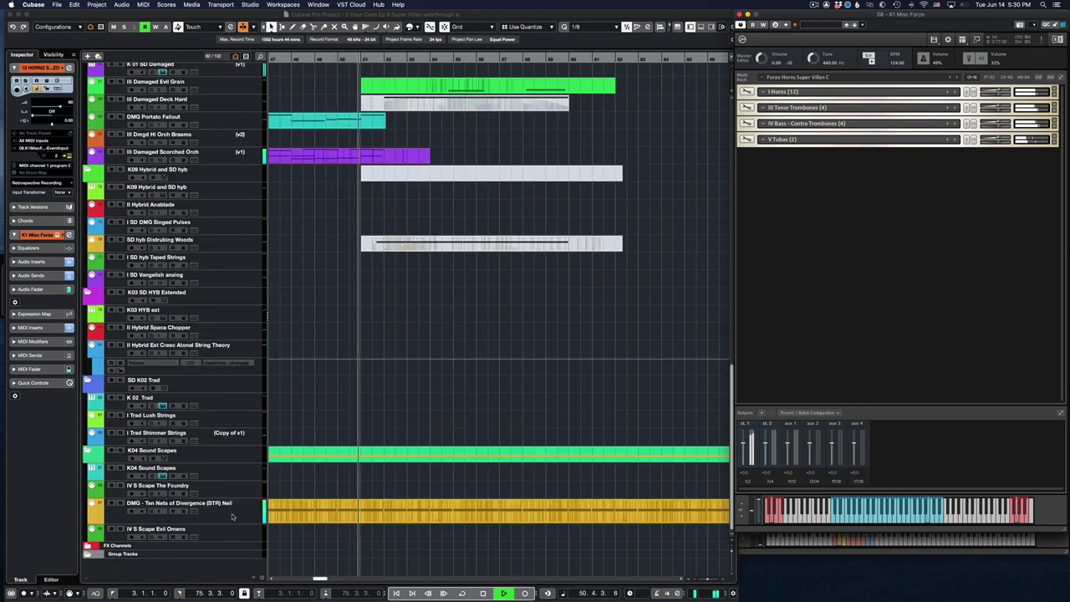
pyautogui.click(171, 507)
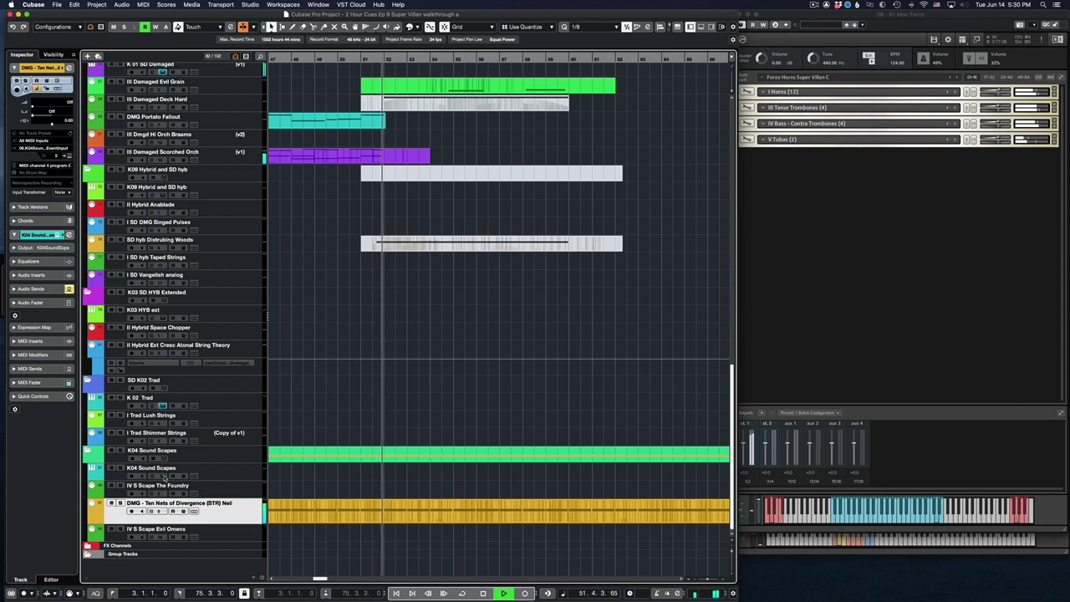
pyautogui.press('e')
# - Follow the playback from the guitars to the Damaged tracks and select the III Damaged Evil Grain part starting at bar 51
pyautogui.scroll(10, 303, 399)
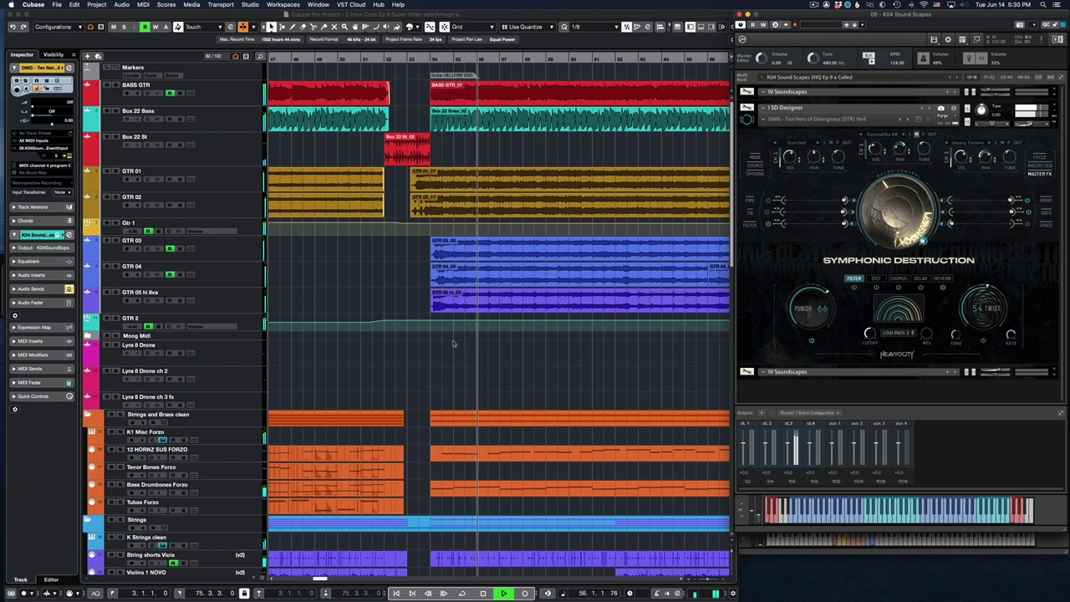
pyautogui.scroll(-8, 518, 342)
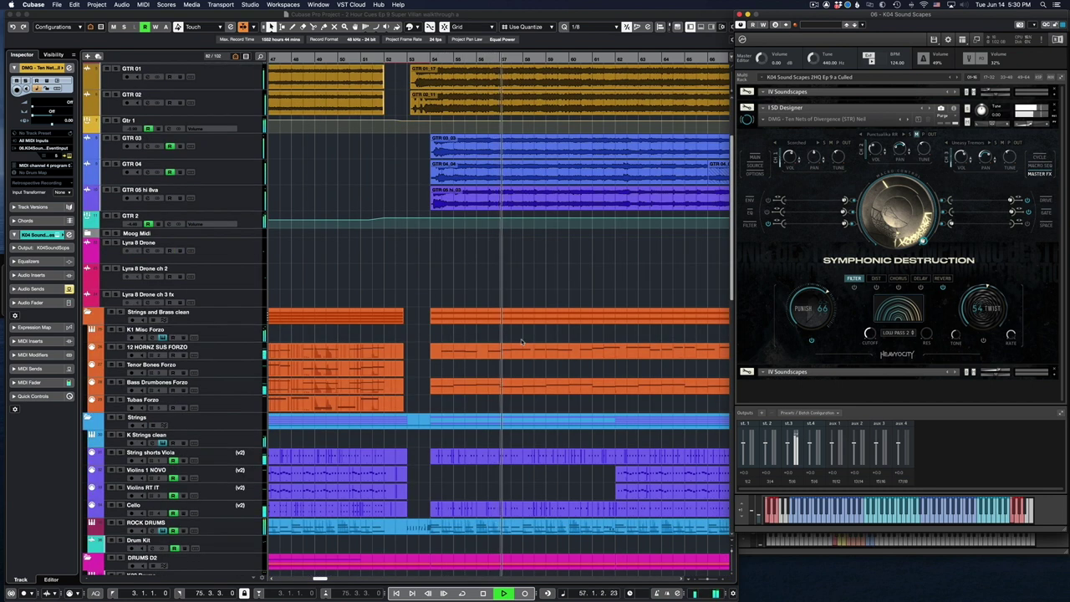
pyautogui.scroll(-5, 521, 342)
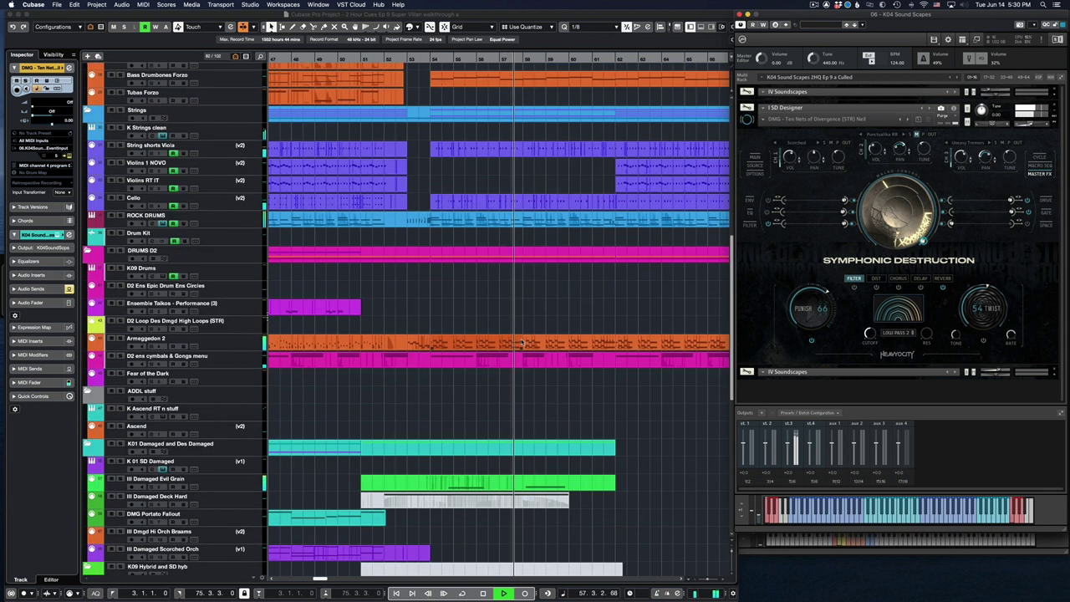
pyautogui.click(549, 482)
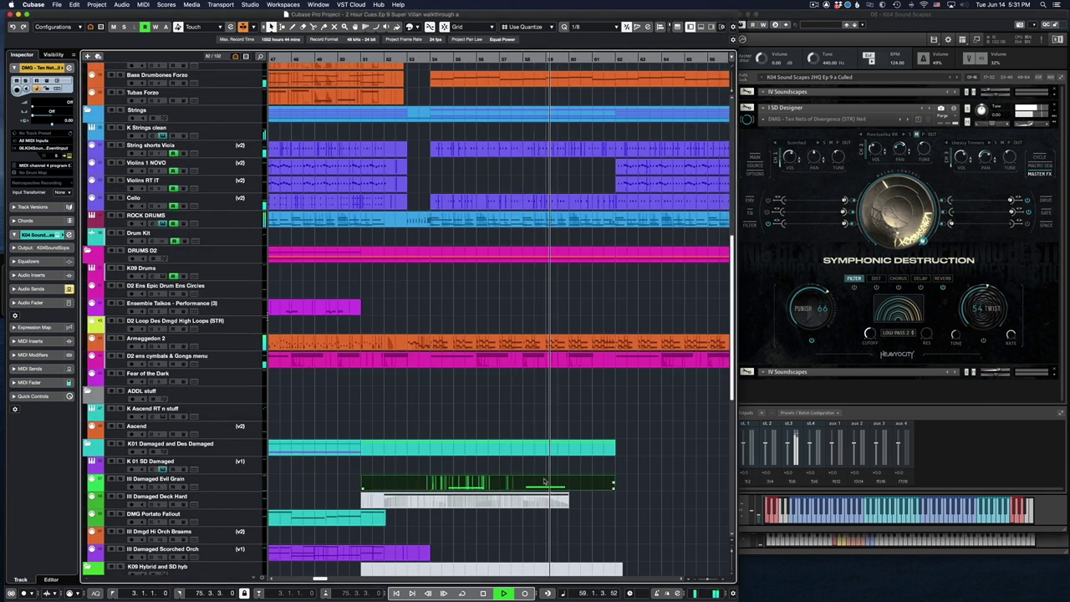
# - Follow the playback through the strings, brass, guitar and bass parts from bar 60 to the end of the section at bar 71
pyautogui.scroll(8, 574, 393)
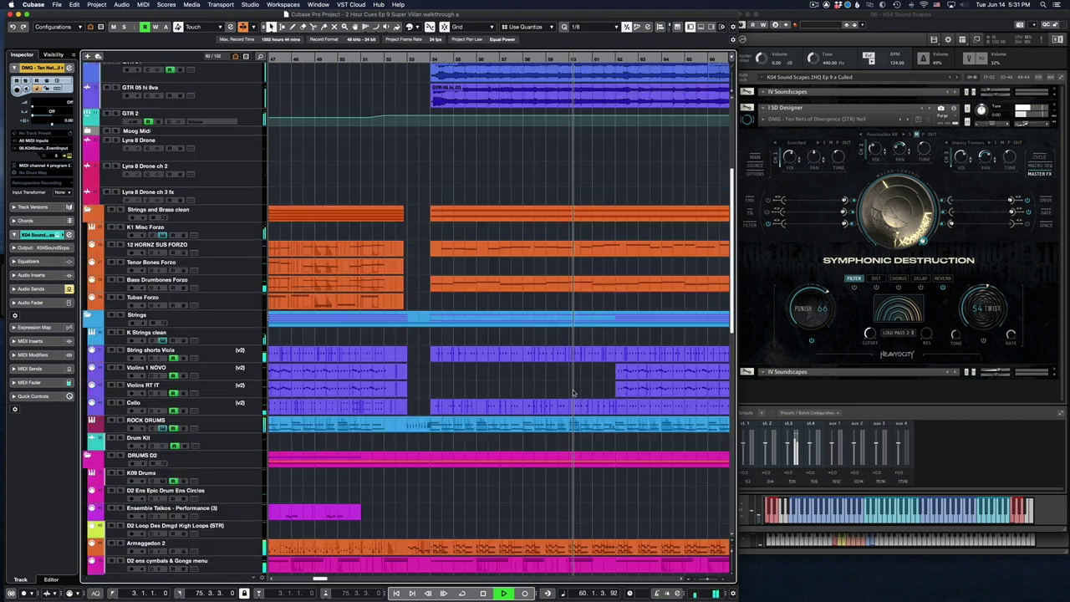
pyautogui.scroll(5, 574, 393)
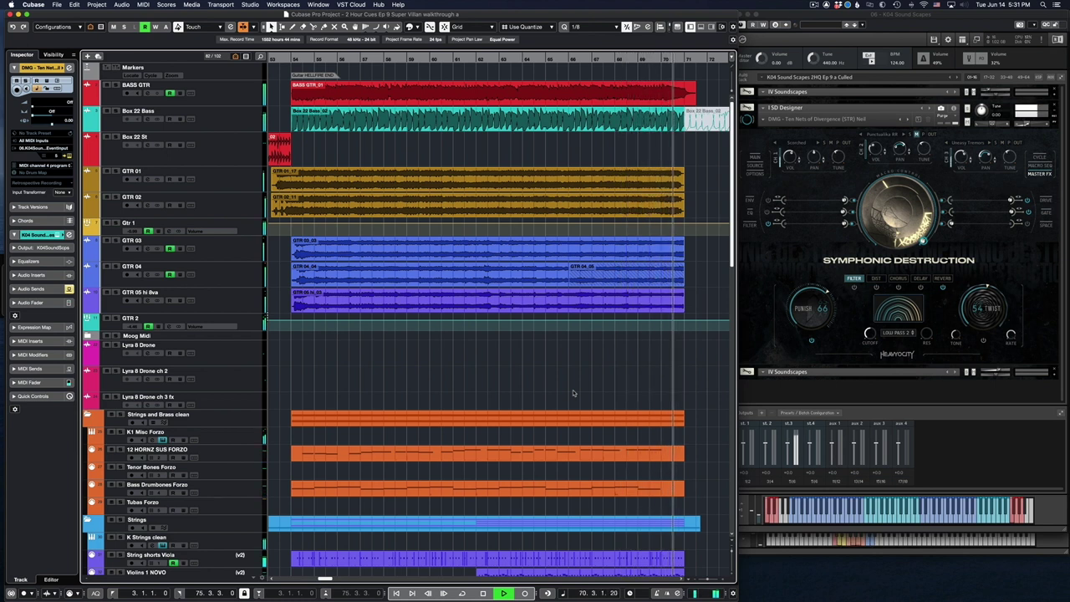
pyautogui.scroll(-6, 574, 393)
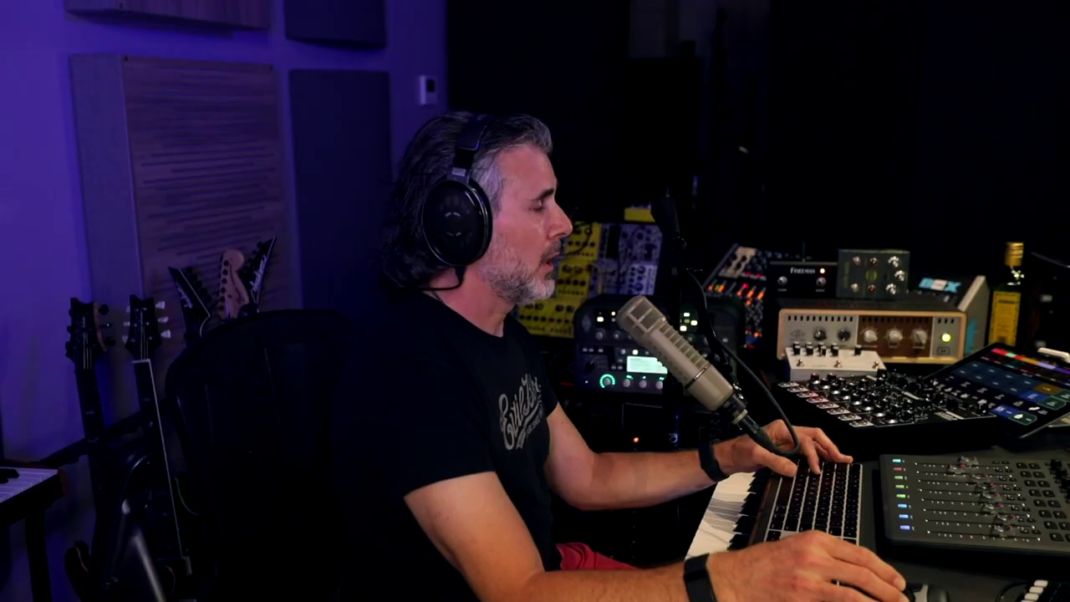